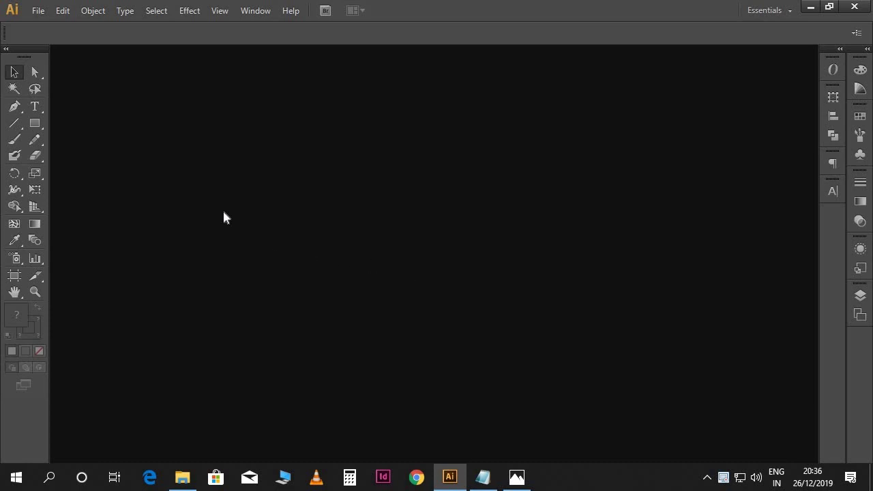
Step: Open the File menu in the empty, document-free Illustrator workspace
click(35, 14)
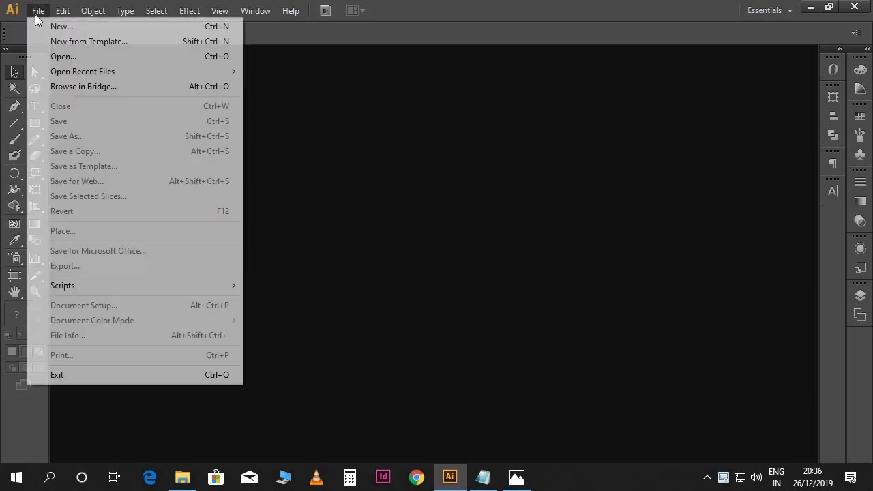
Step: Start a new document named Flyer, sized 8.75 × 11.25 in with inches as units
click(50, 25)
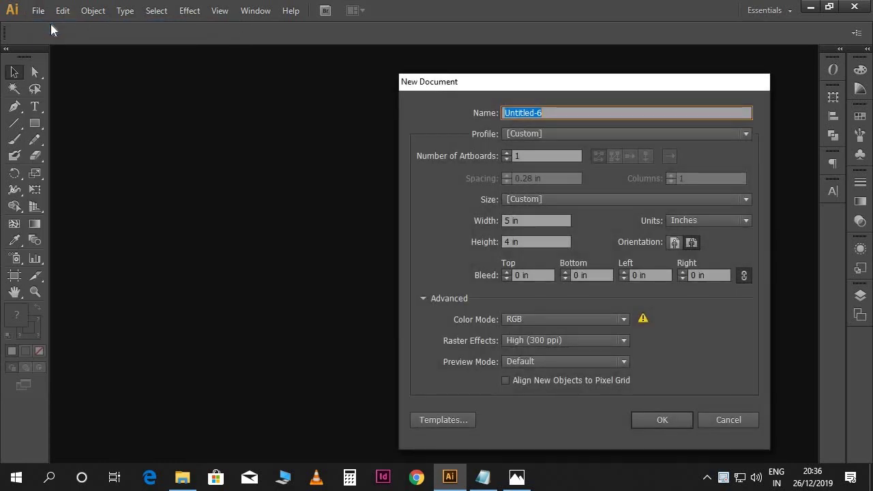
text(Flyer)
click(529, 221)
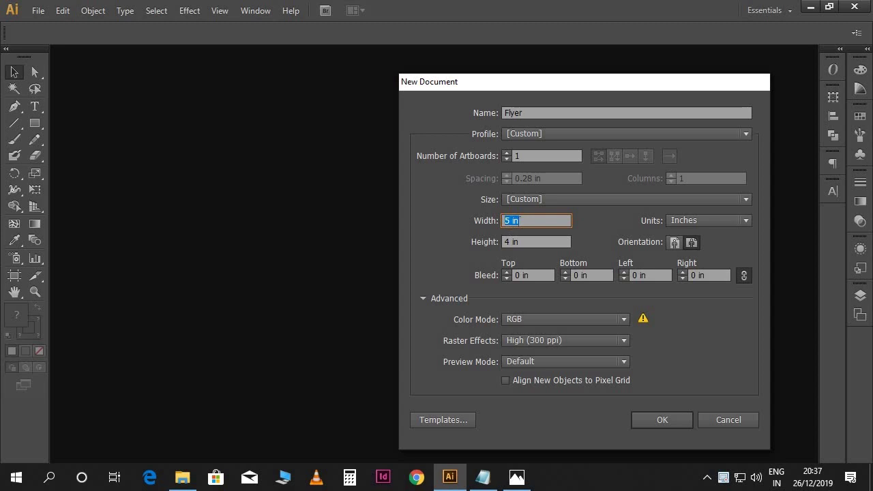
click(694, 218)
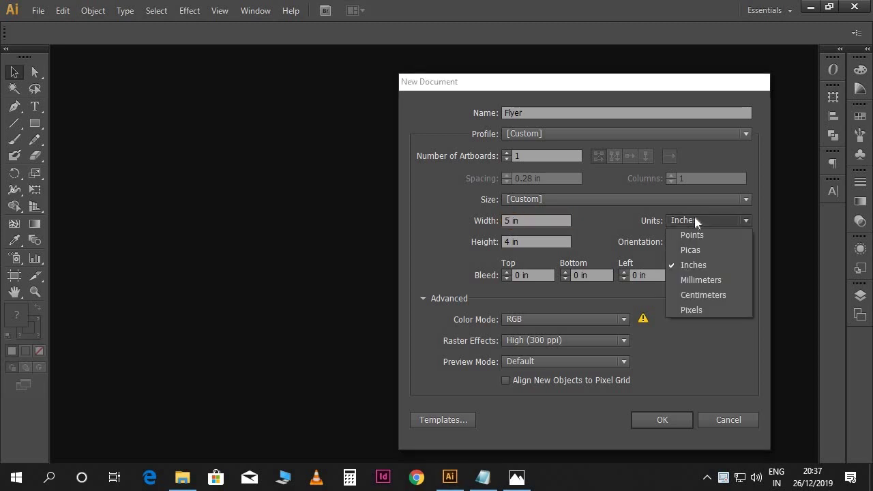
click(694, 270)
click(514, 221)
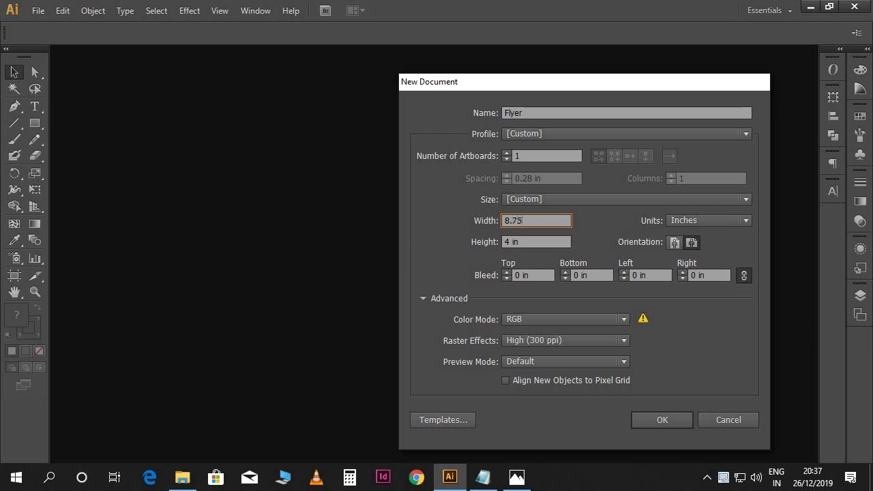
drag(537, 243, 510, 242)
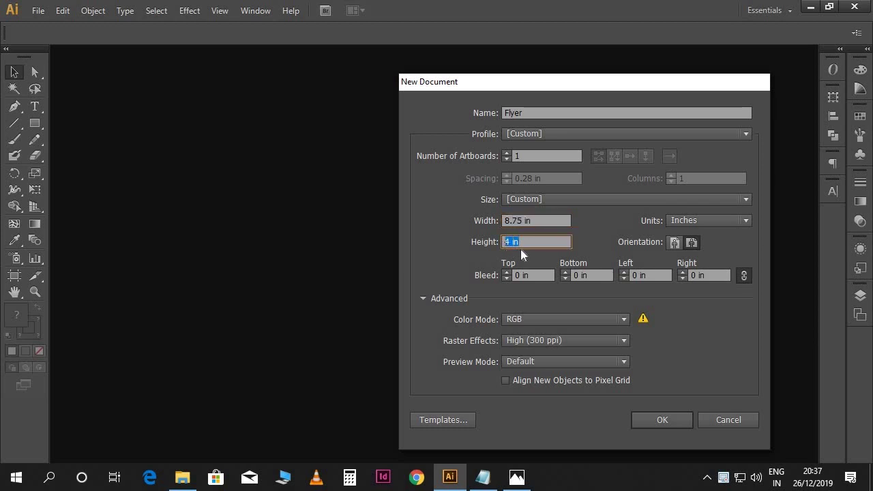
text(11.25)
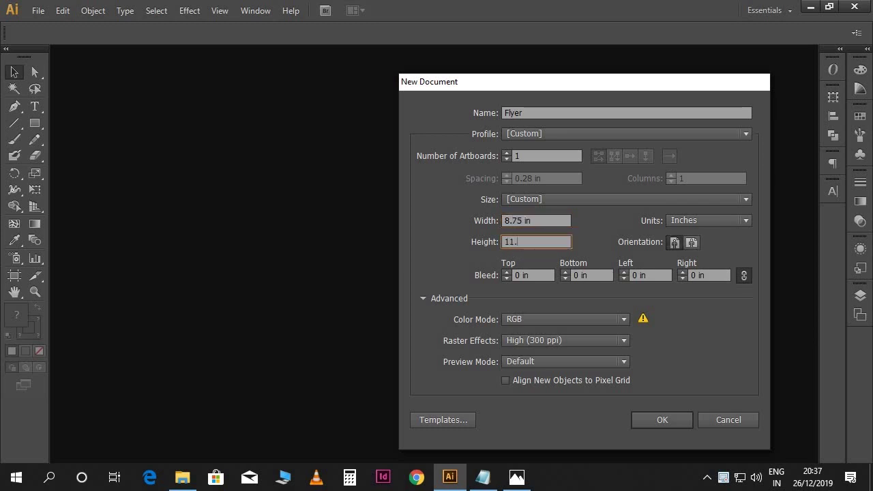
Step: Keep RGB colour mode and High (300 ppi) raster effects, and create the document
click(553, 319)
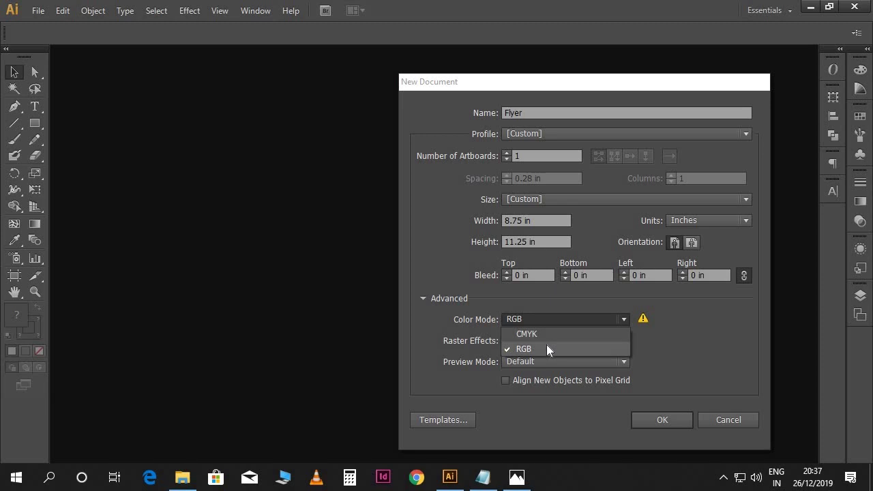
click(547, 346)
click(547, 347)
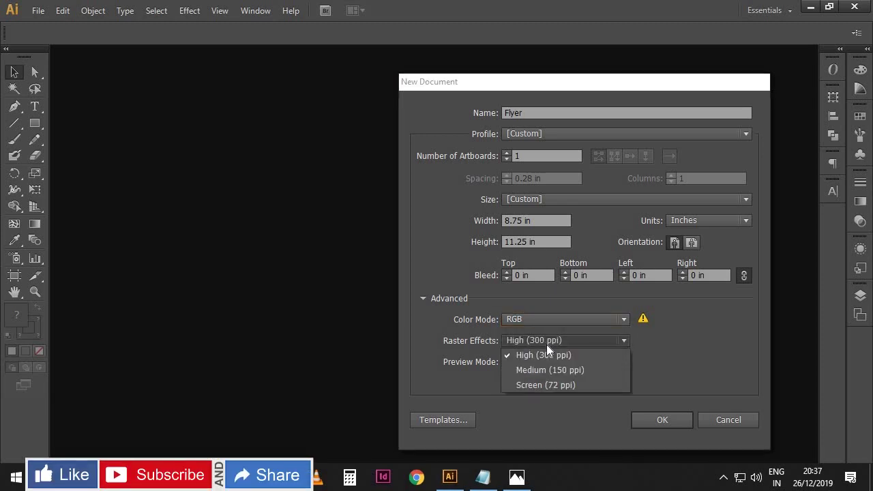
click(546, 345)
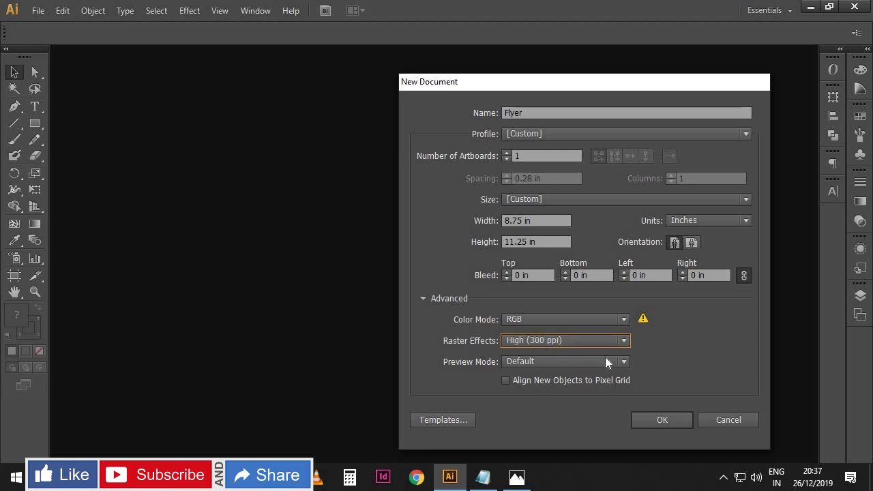
click(663, 417)
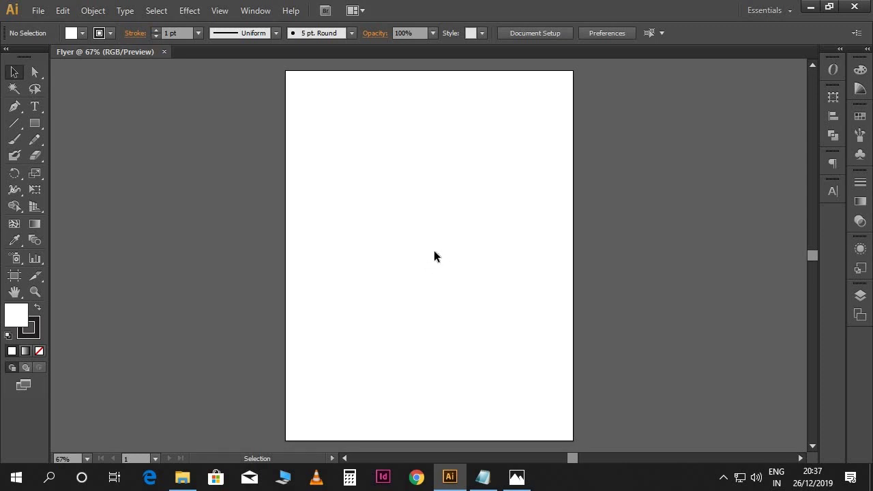
Step: Place the Full Page Flyers template onto the artboard, browsing with Large icons view
click(38, 11)
click(79, 232)
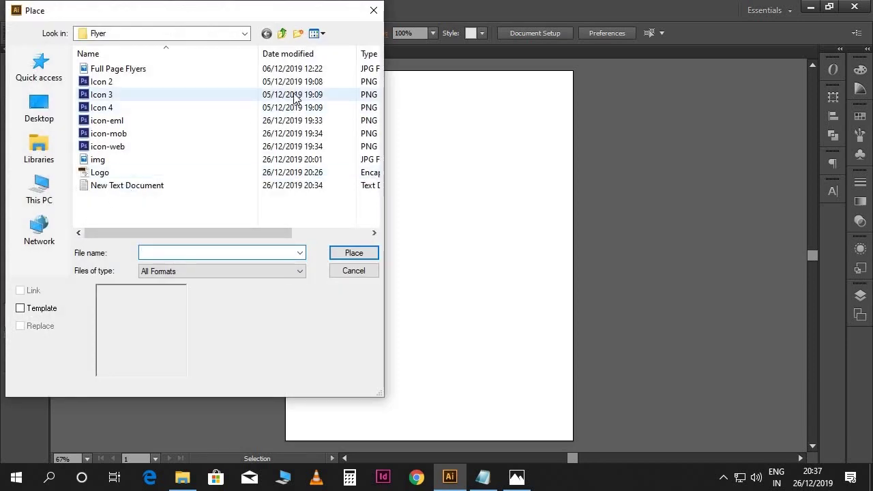
click(317, 34)
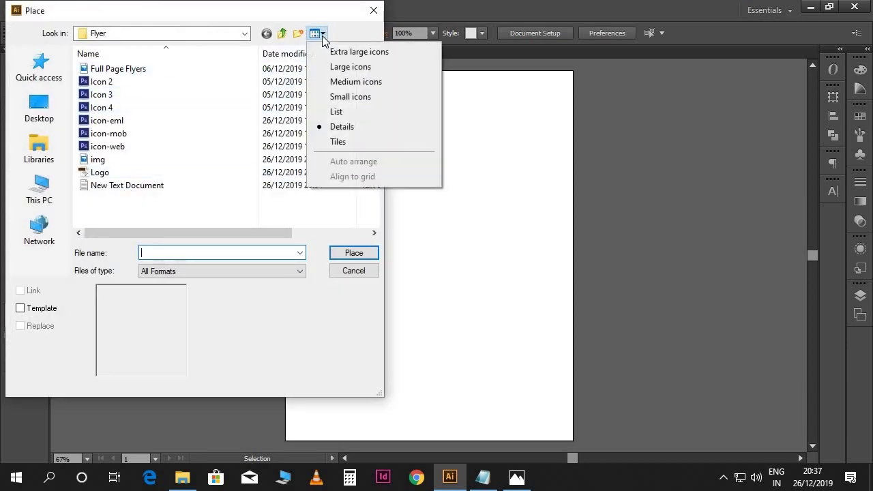
click(337, 68)
click(124, 82)
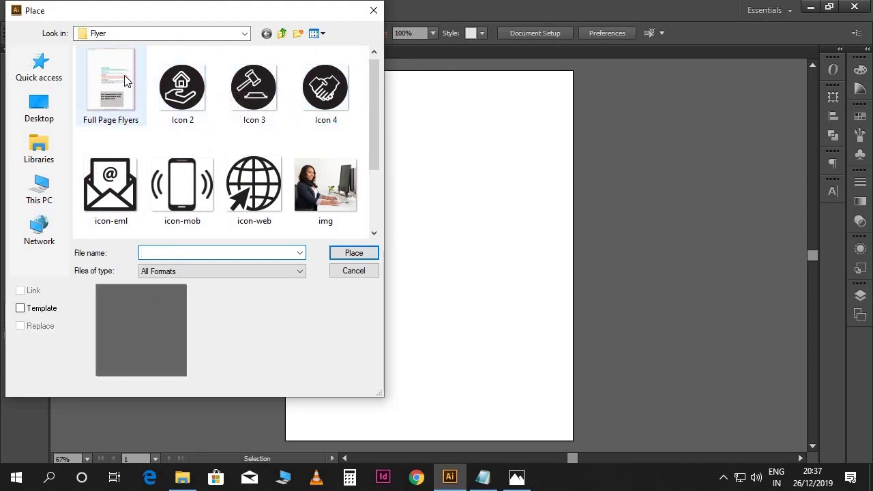
click(353, 253)
click(353, 257)
Step: Deselect the template and zoom in to read its bleed, trim and safe-zone notes
key(ctrl+shift+a)
key(ctrl+plus)
key(ctrl+plus)
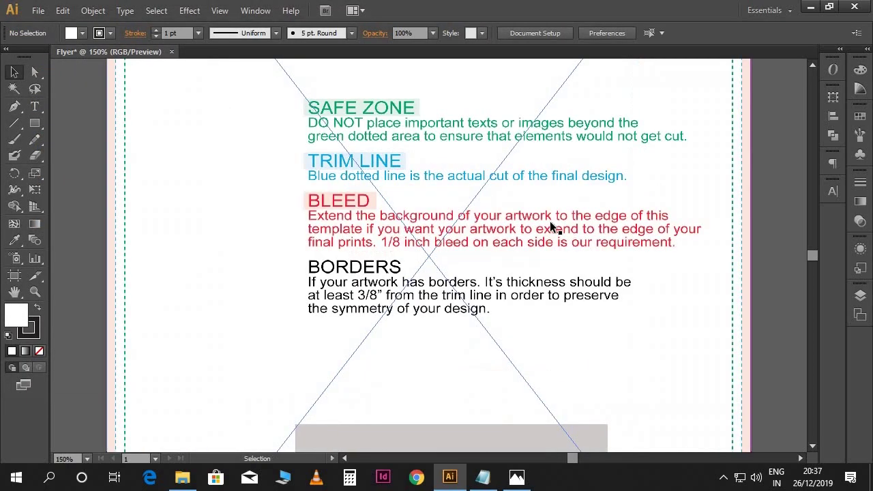
scroll(555, 227, up, 4)
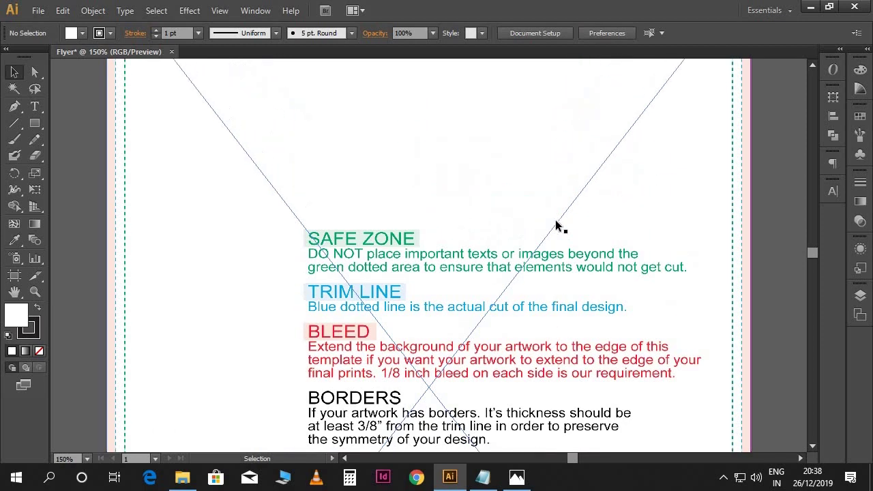
scroll(380, 266, down, 2)
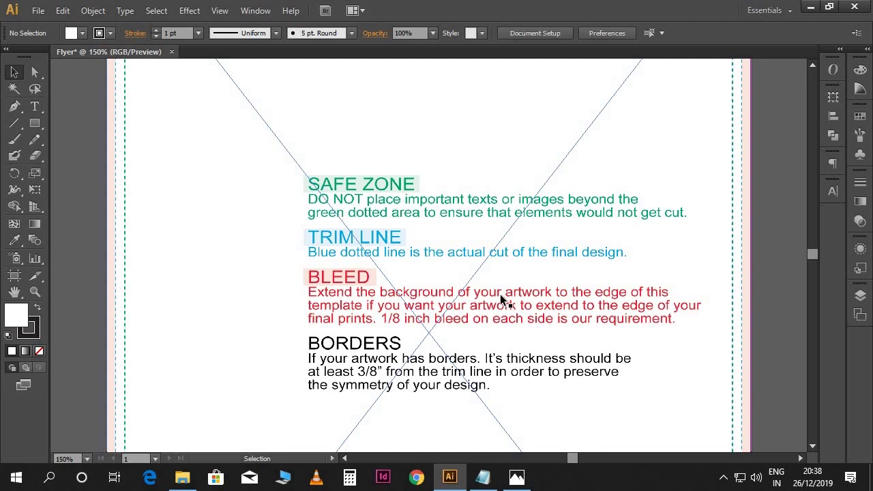
scroll(501, 300, up, 3)
scroll(504, 300, up, 4)
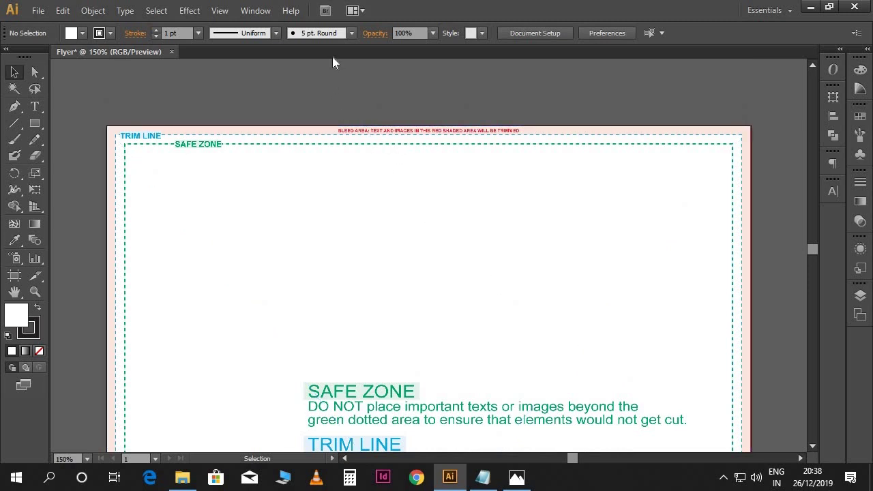
Step: Show rulers and drag guides to the template's top, left, right and bottom margins
key(ctrl+r)
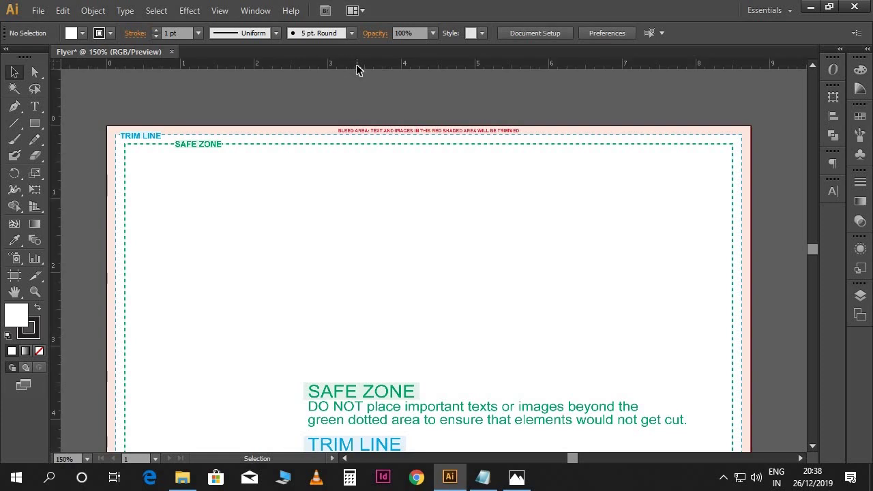
drag(353, 71, 357, 155)
scroll(360, 156, down, 1)
drag(58, 178, 133, 186)
drag(60, 202, 727, 204)
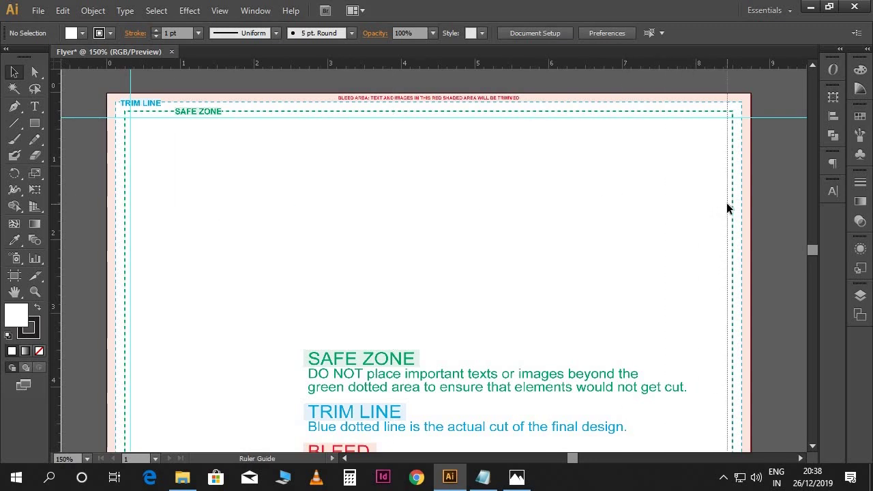
scroll(719, 205, down, 3)
drag(812, 251, 811, 271)
drag(516, 64, 532, 242)
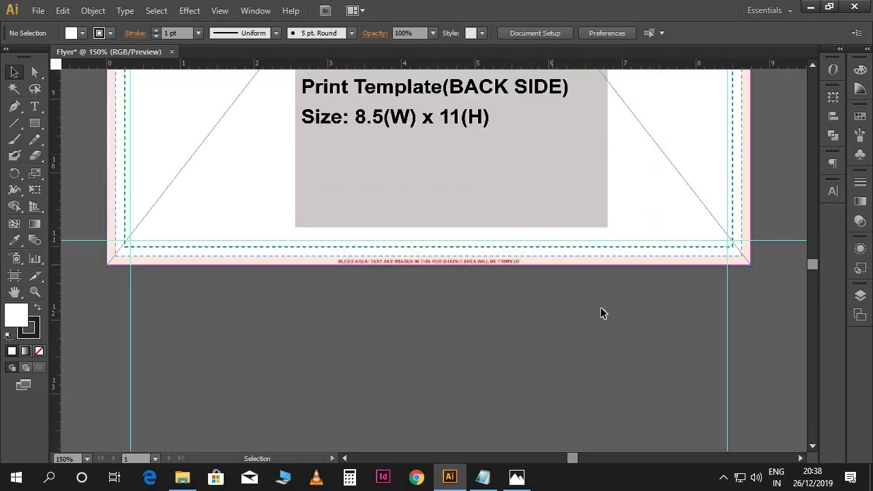
scroll(606, 317, up, 2)
Step: Zoom out and delete the placed template image, leaving only the guides
key(ctrl+minus)
key(ctrl+minus)
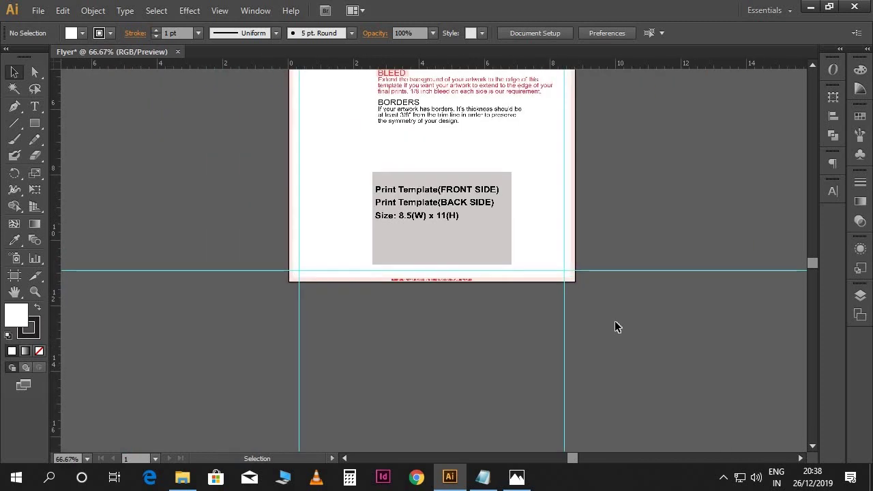
scroll(621, 325, up, 5)
click(554, 222)
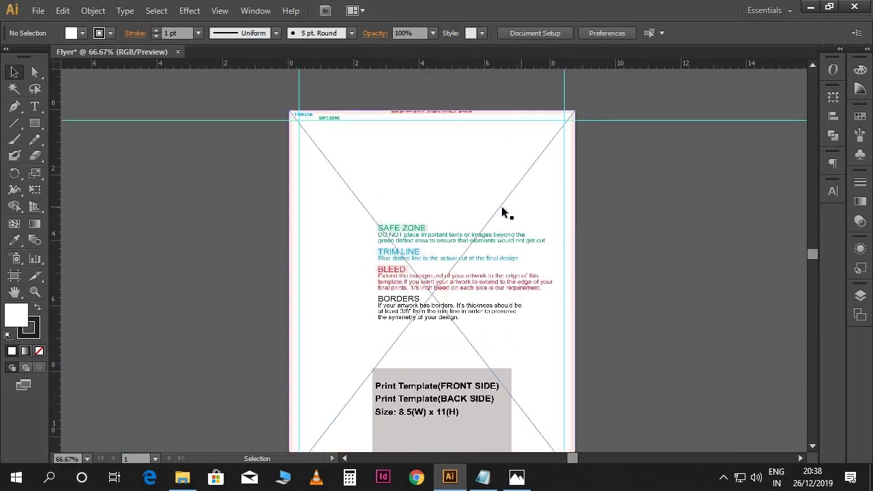
key(Delete)
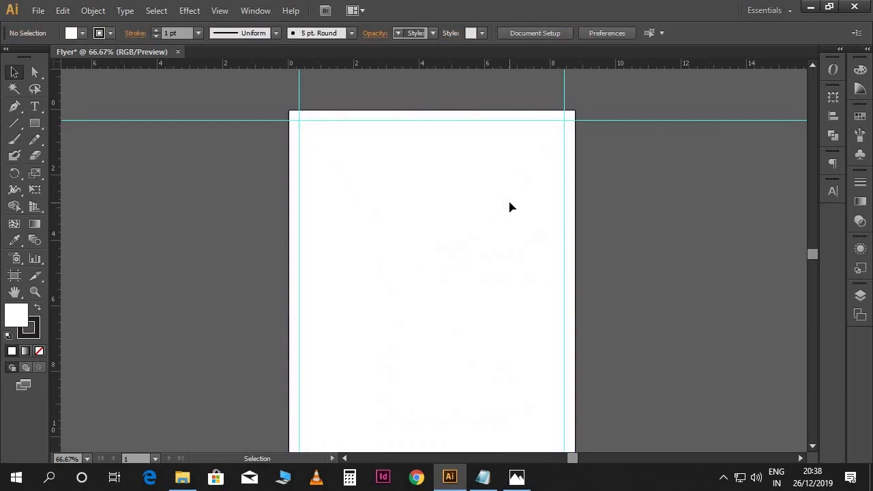
scroll(641, 226, down, 1)
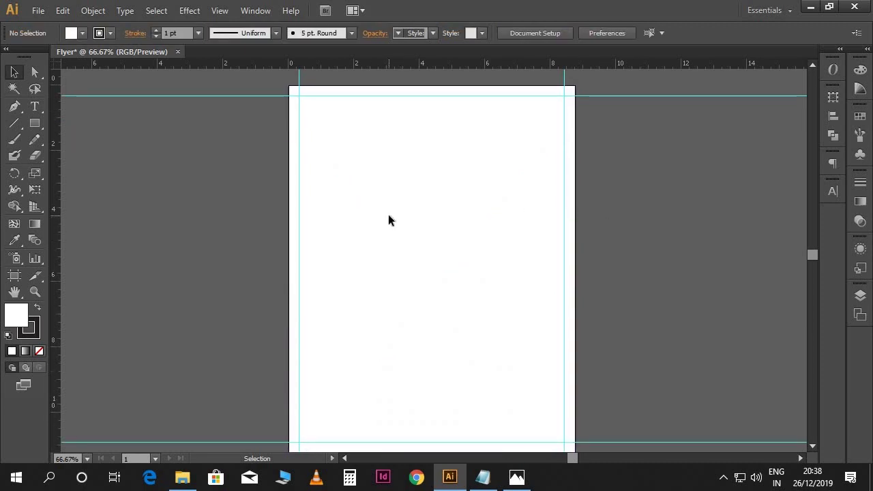
Step: Place the office photo and move it up to the top of the page
click(39, 12)
click(92, 232)
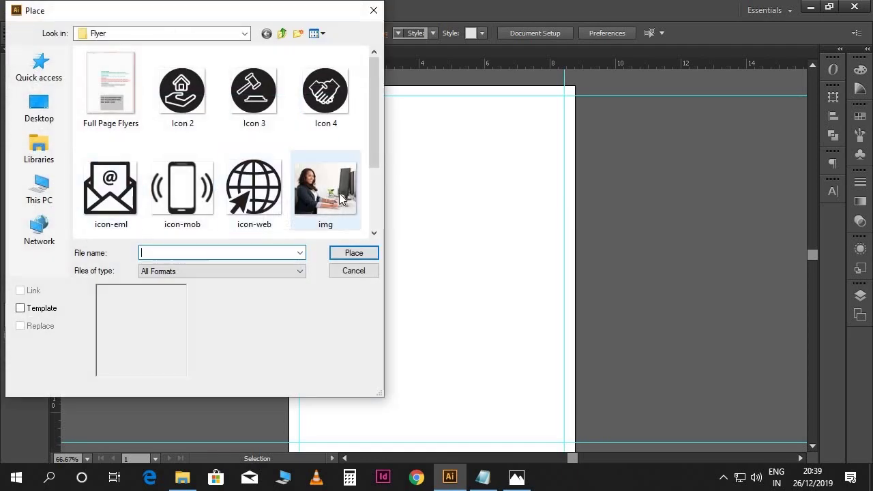
click(341, 198)
click(353, 252)
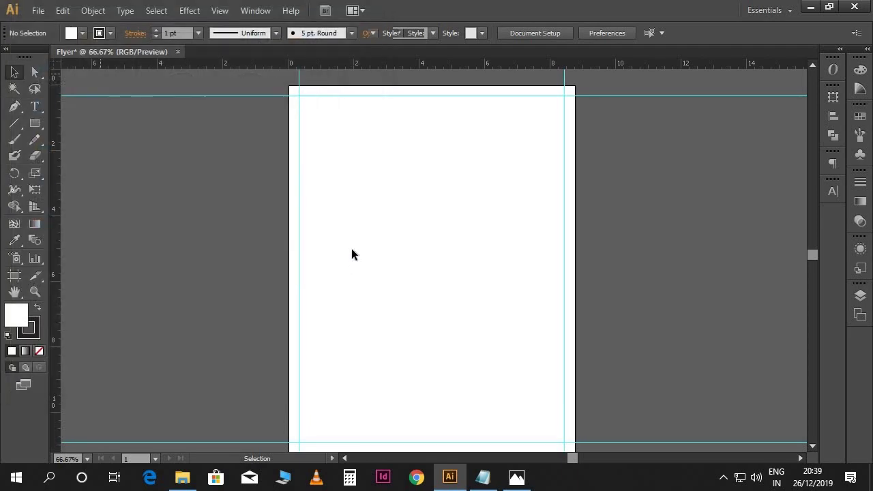
scroll(381, 214, up, 1)
drag(386, 233, 383, 178)
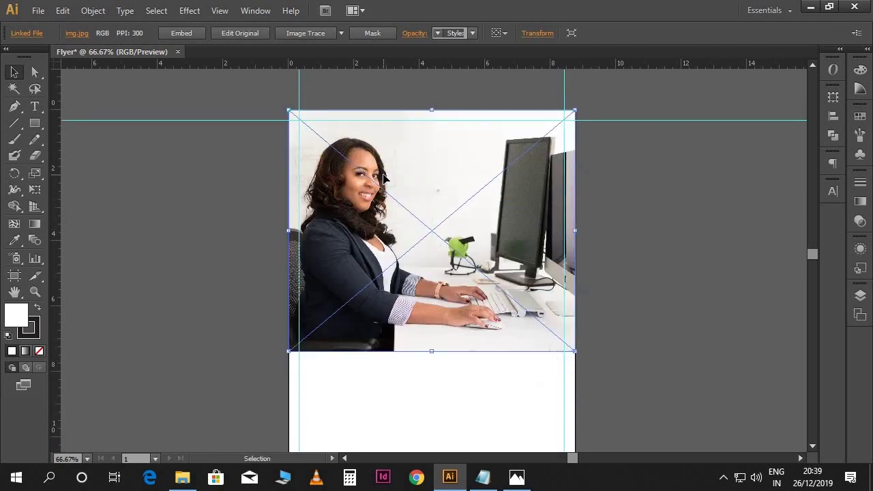
key(ctrl+shift+a)
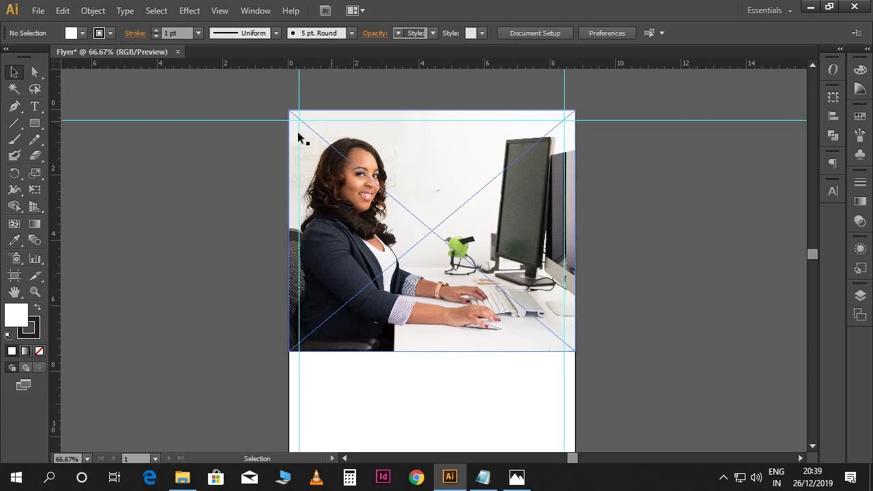
Step: Place the Logo file and position it near the page's top-left corner
click(40, 13)
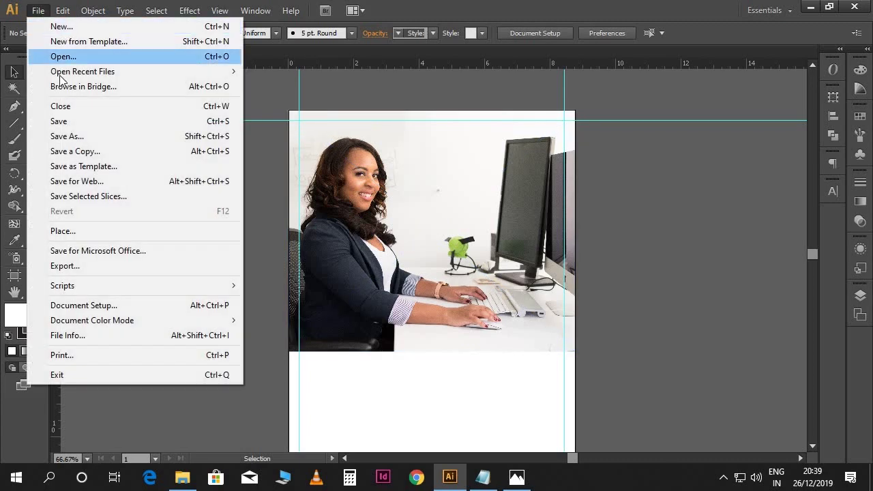
click(80, 230)
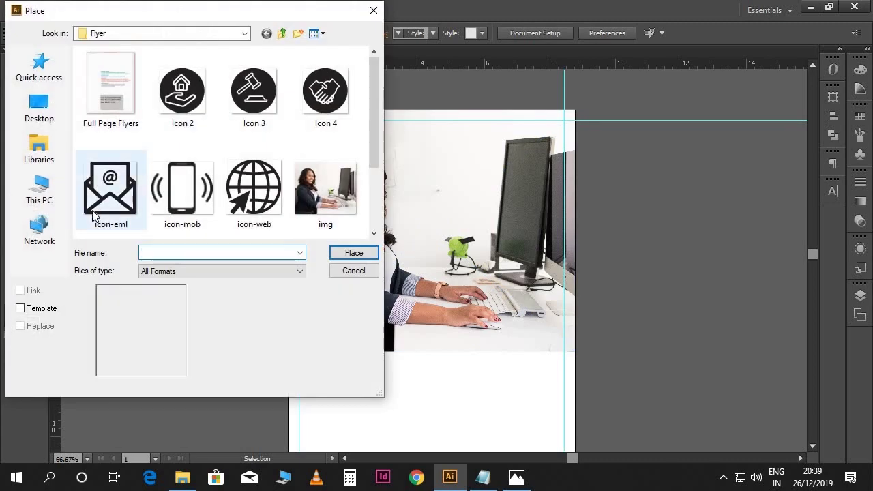
scroll(240, 195, down, 2)
click(121, 190)
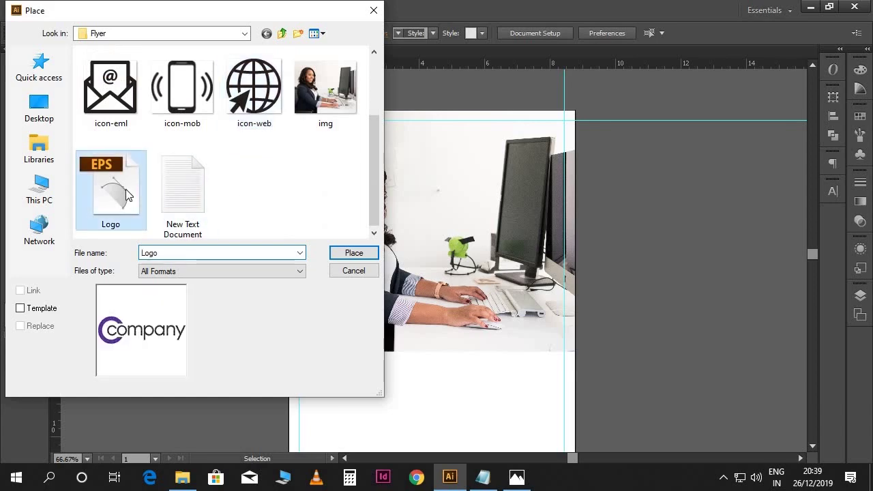
click(19, 290)
click(353, 253)
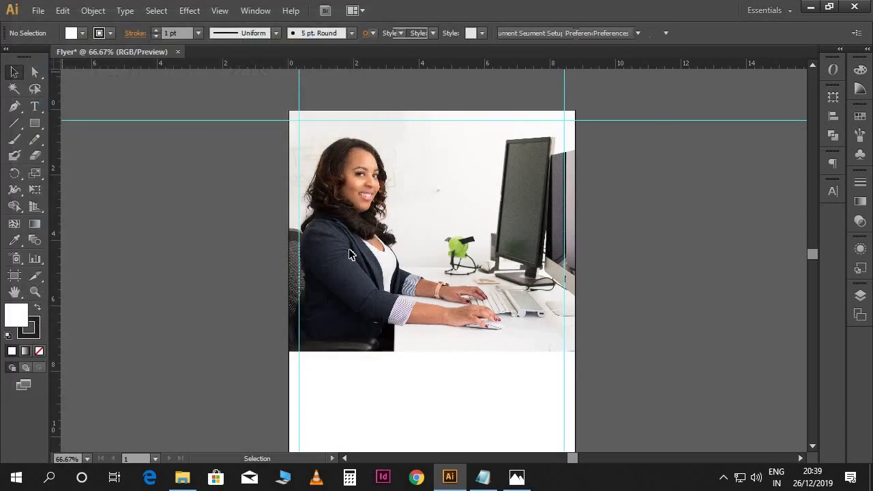
click(404, 253)
drag(410, 251, 366, 223)
Step: Nudge the logo up to snap onto the top guide, then zoom back out
key(ctrl+equal)
key(ctrl+equal)
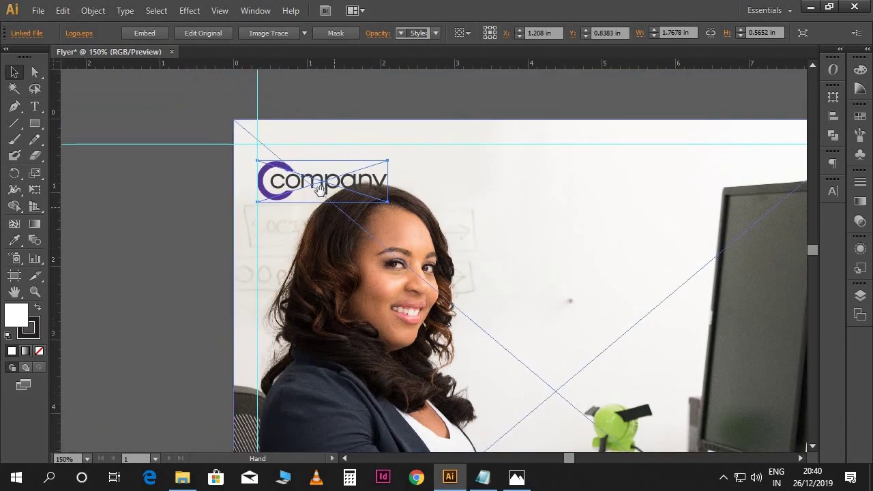
drag(297, 182, 300, 170)
click(303, 118)
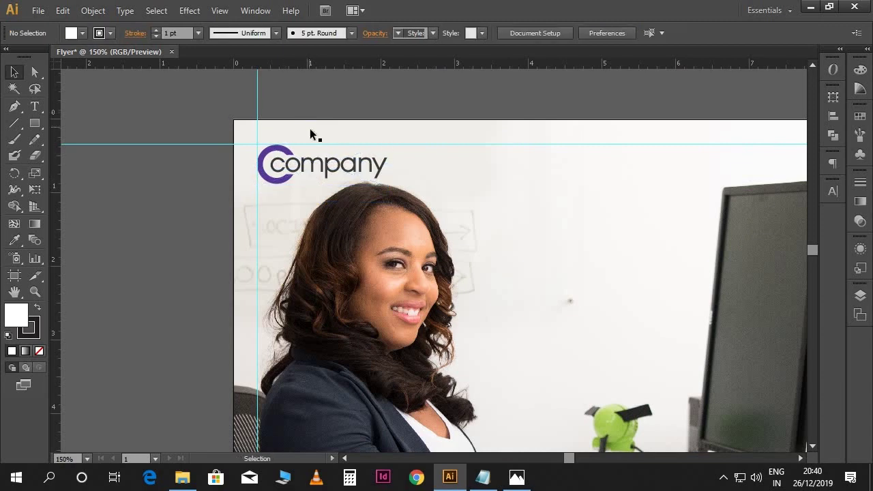
key(ctrl+minus)
key(ctrl+minus)
drag(528, 299, 422, 230)
click(422, 230)
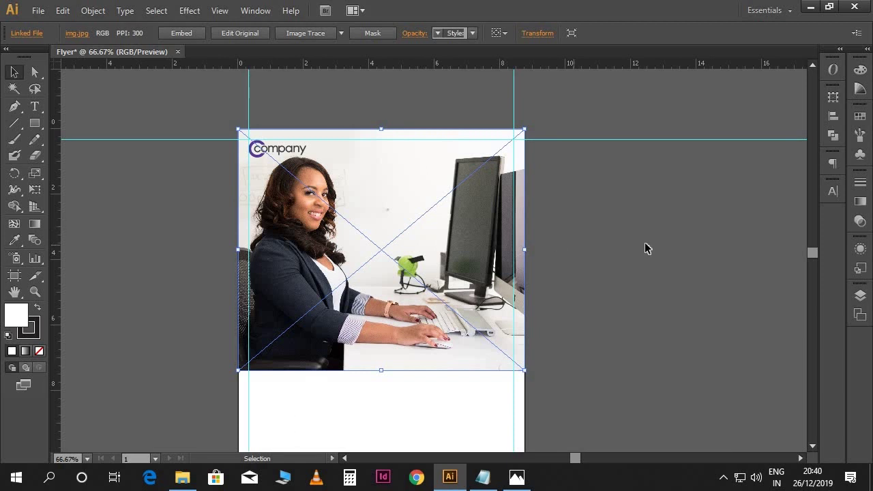
Step: Lock the office photo's Linked item under Layer 1 in the Layers panel
click(860, 296)
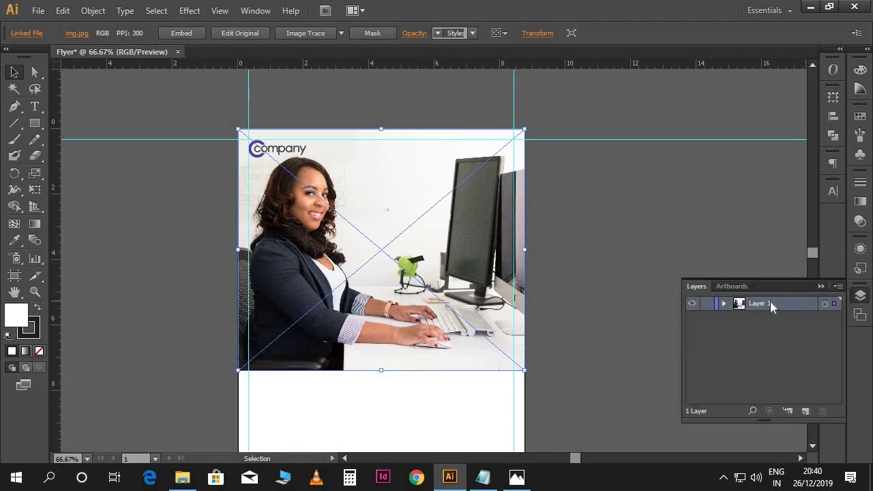
click(724, 304)
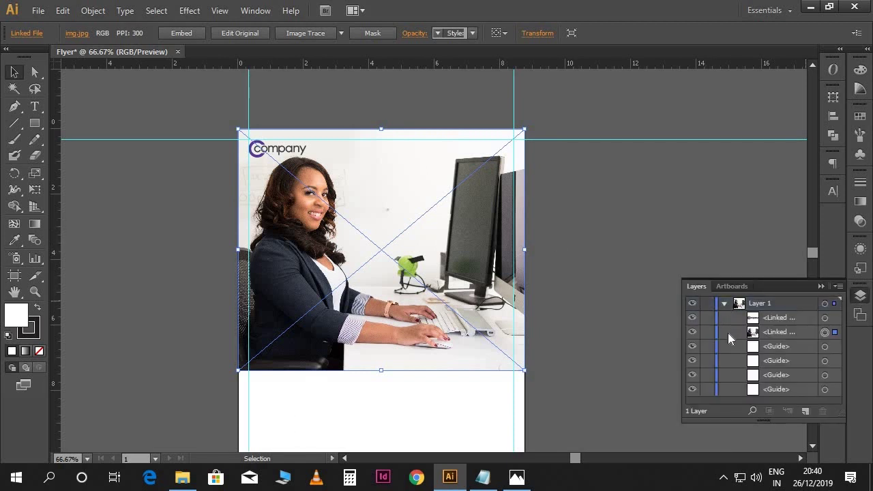
click(776, 333)
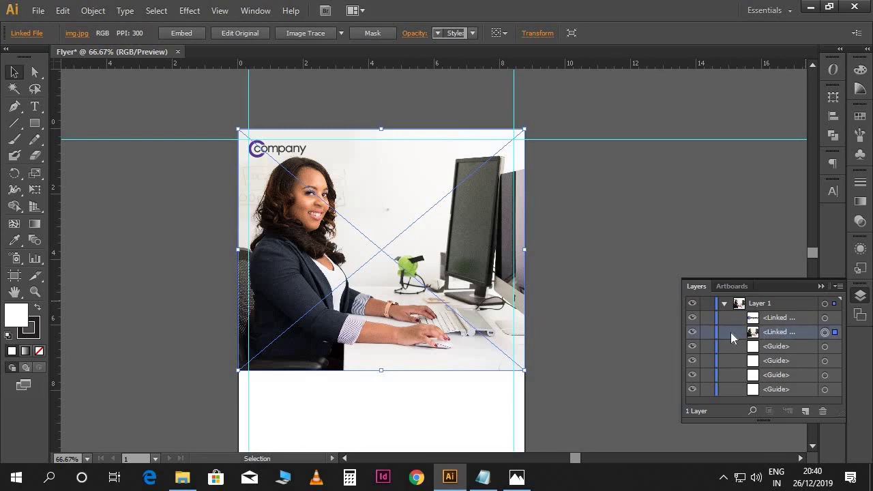
click(707, 332)
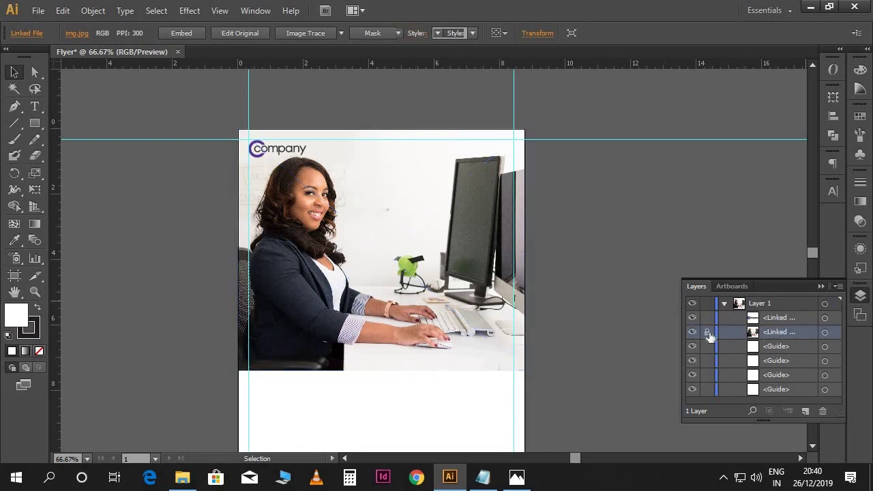
click(821, 286)
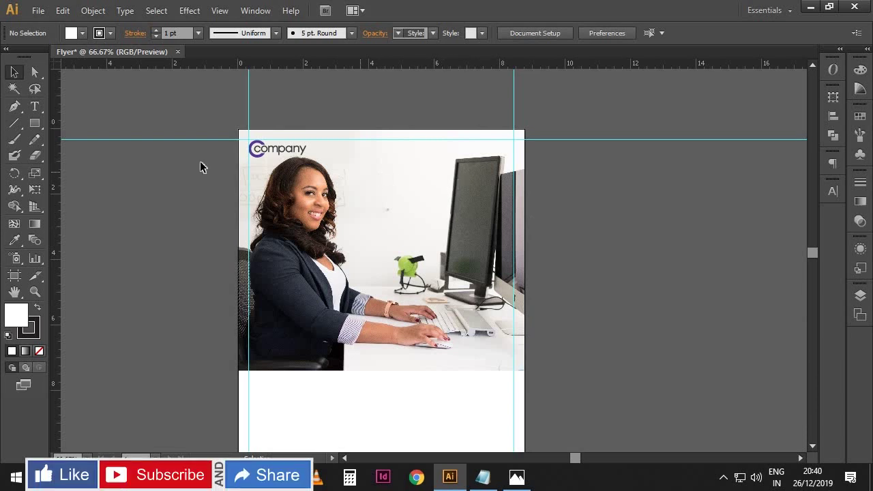
click(35, 124)
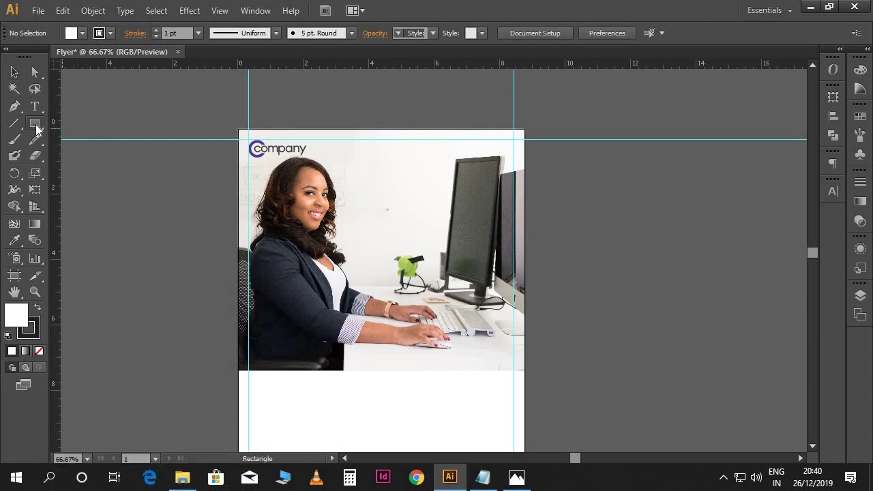
Step: Draw a white, stroke-free rectangle from beside the logo to the page's right edge
drag(345, 152, 523, 214)
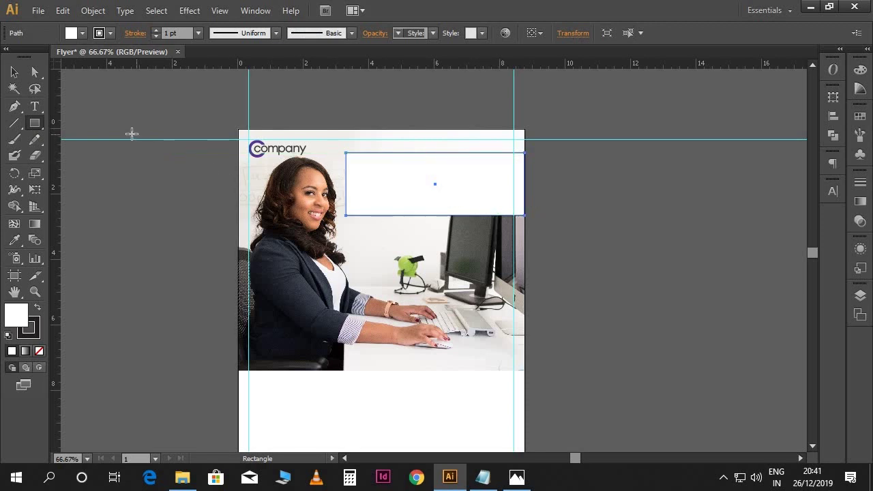
click(14, 72)
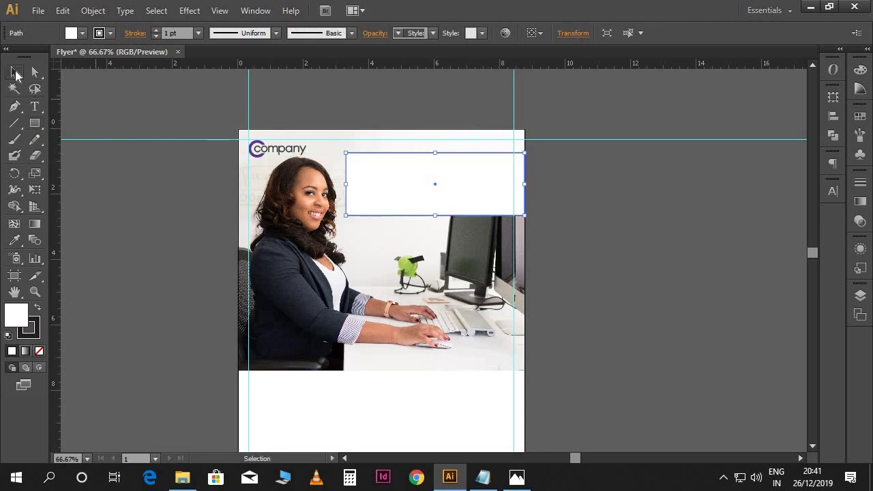
click(38, 329)
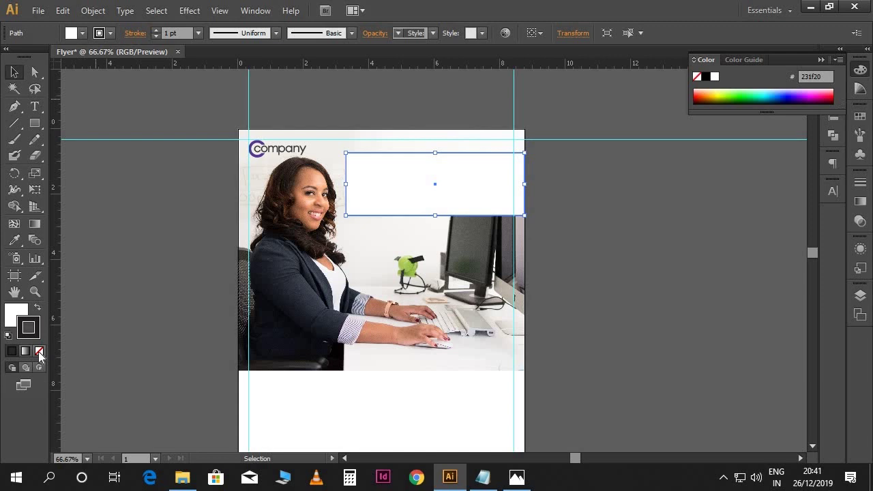
click(39, 350)
click(18, 314)
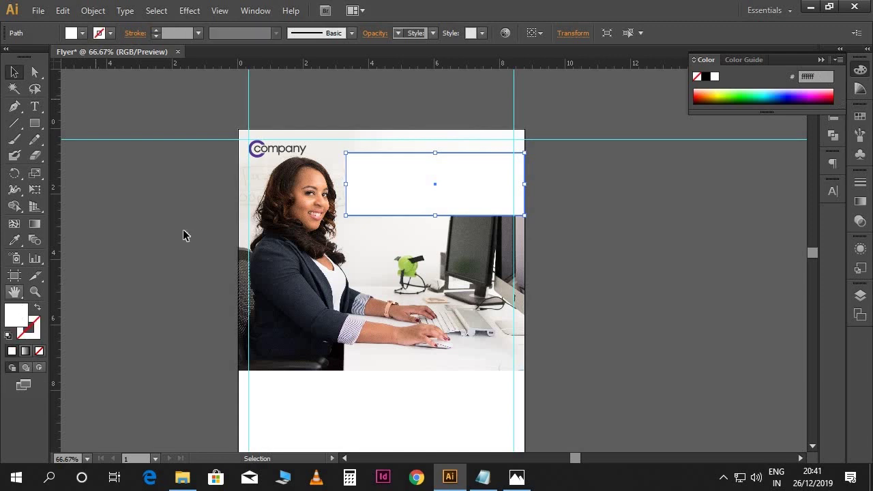
key(ctrl+plus)
drag(256, 194, 320, 254)
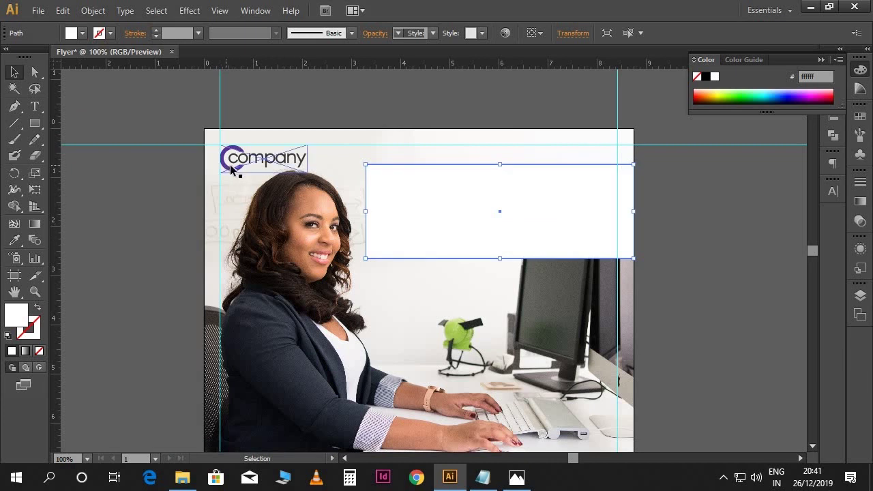
Step: Fill the rectangle with the logo's purple (583795) using the Eyedropper
click(15, 241)
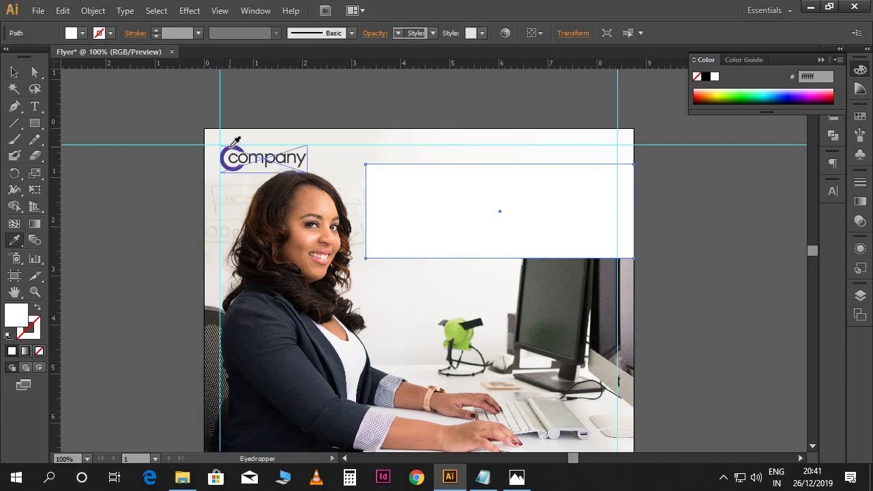
click(231, 145)
click(15, 71)
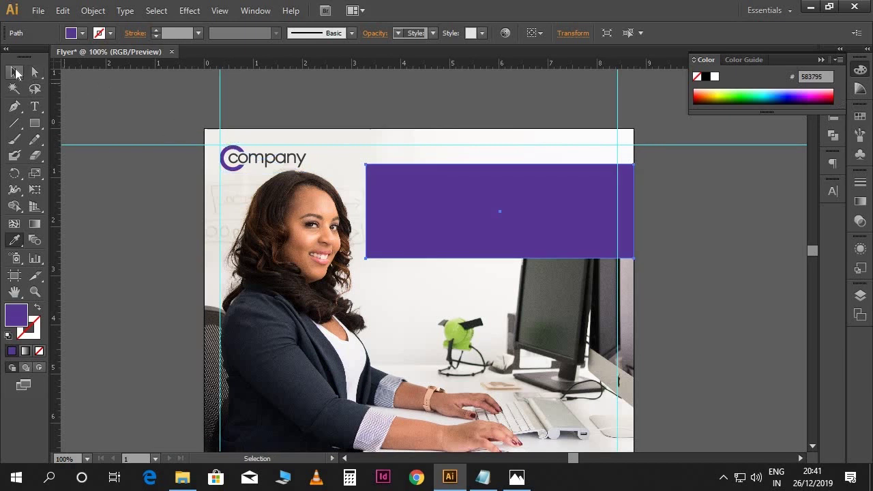
click(136, 116)
drag(760, 343, 700, 323)
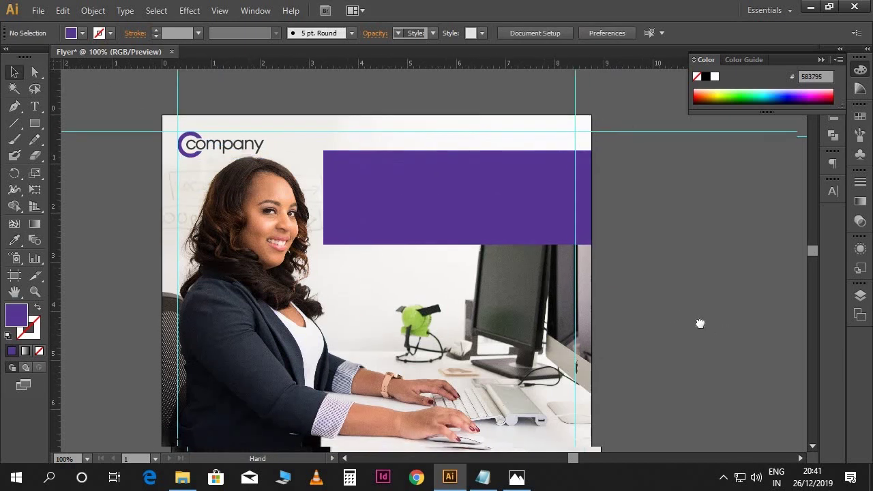
key(ctrl+minus)
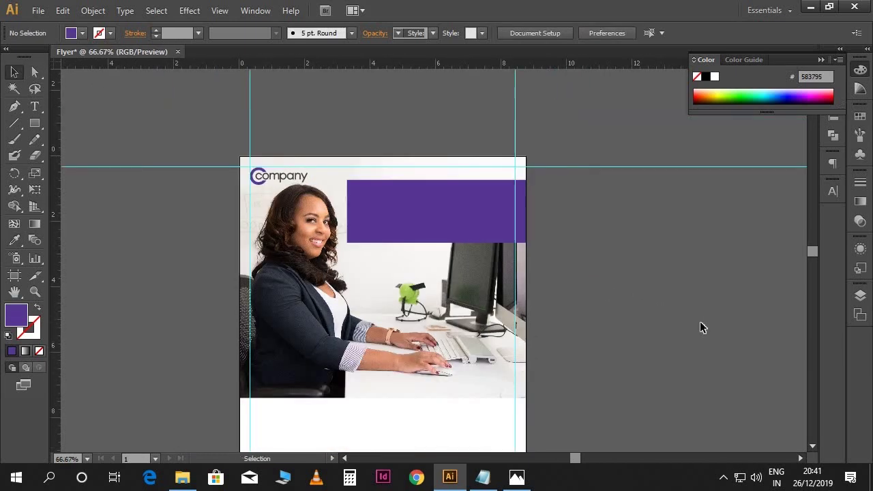
Step: Make the purple rectangle narrower from its left side and taller at the bottom
click(477, 230)
drag(347, 212, 369, 218)
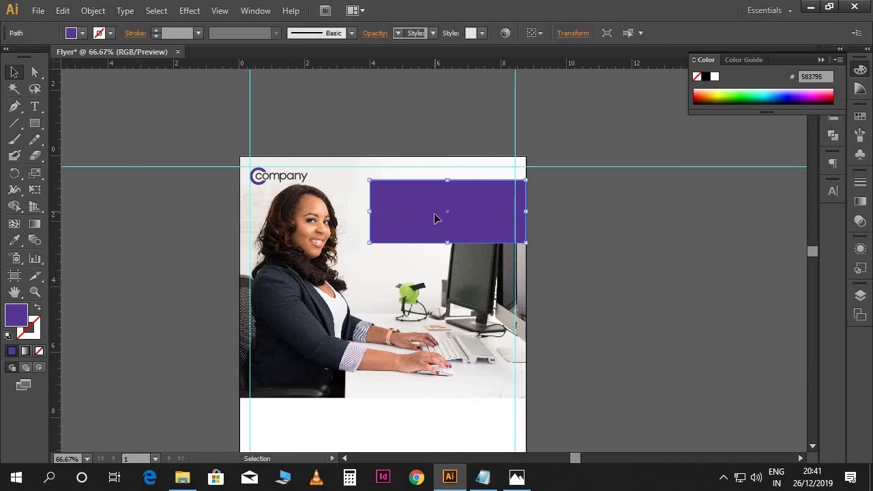
drag(449, 243, 448, 258)
key(ctrl+1)
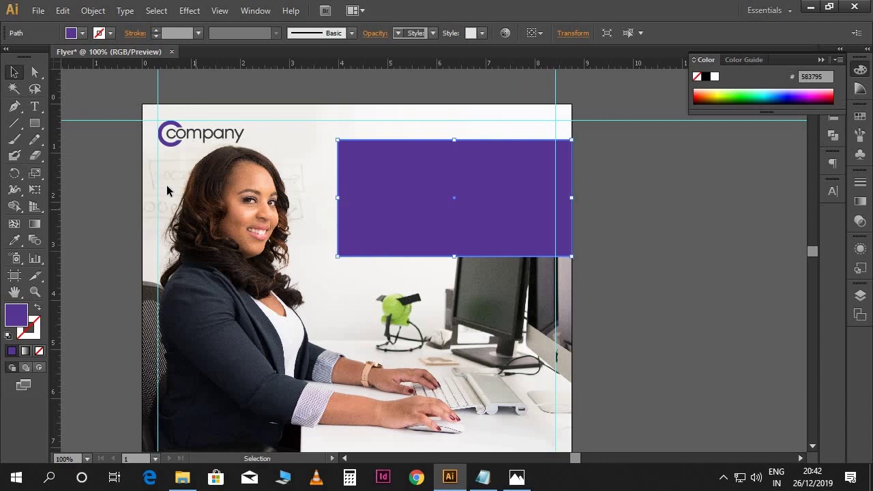
click(35, 73)
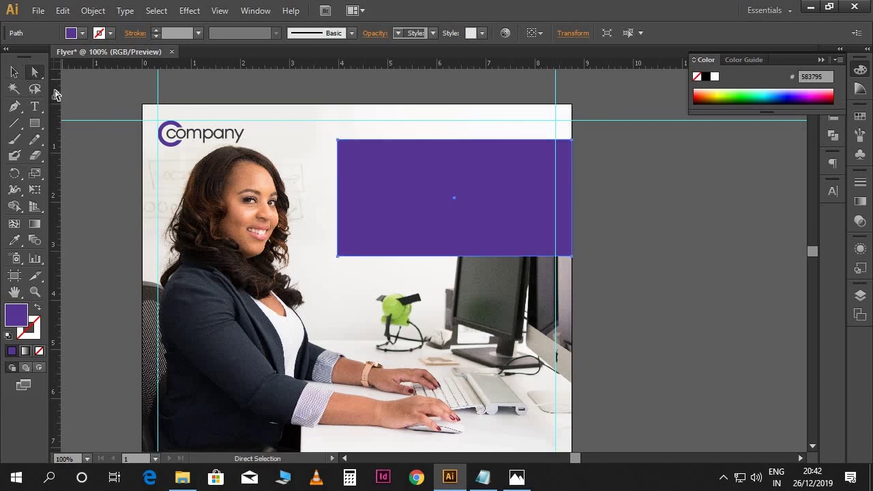
Step: Slide the rectangle's bottom-left anchor 1.06 in right to slant its left edge
drag(339, 259, 389, 264)
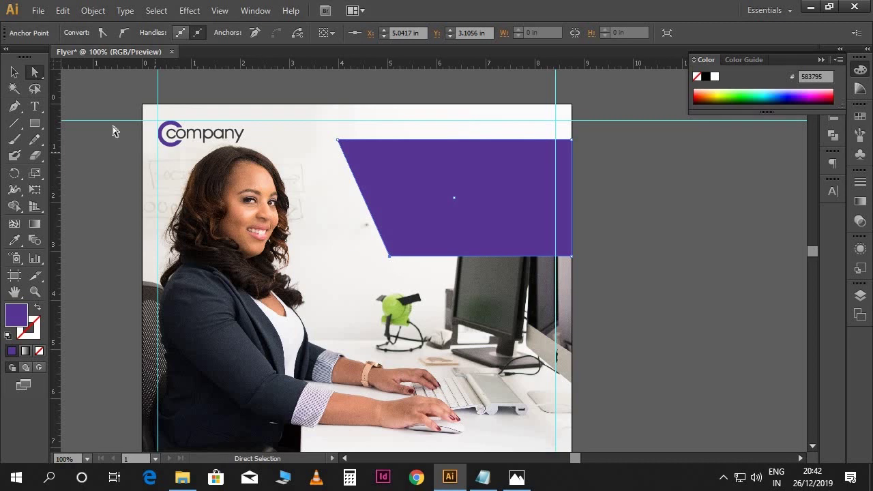
click(14, 72)
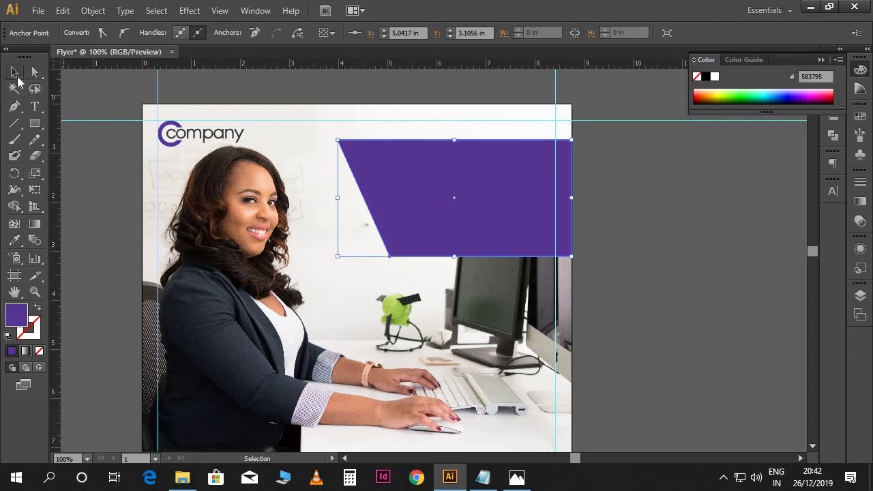
click(670, 215)
scroll(644, 236, up, 1)
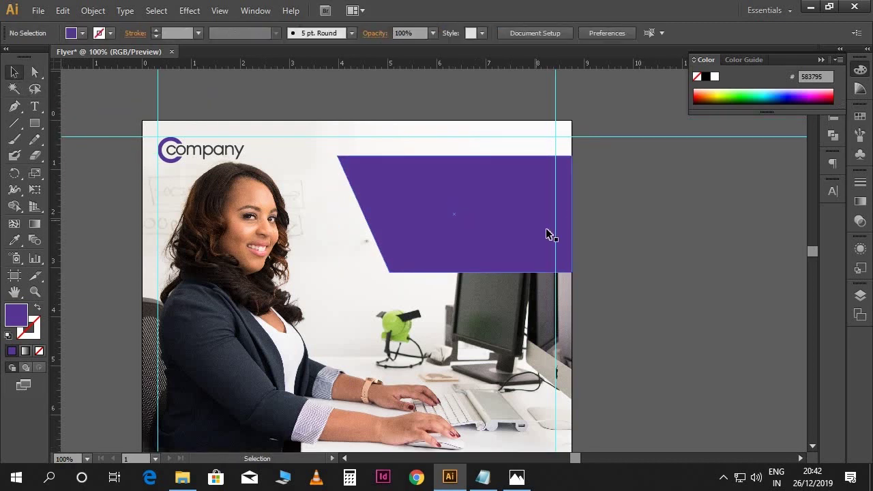
scroll(549, 234, down, 1)
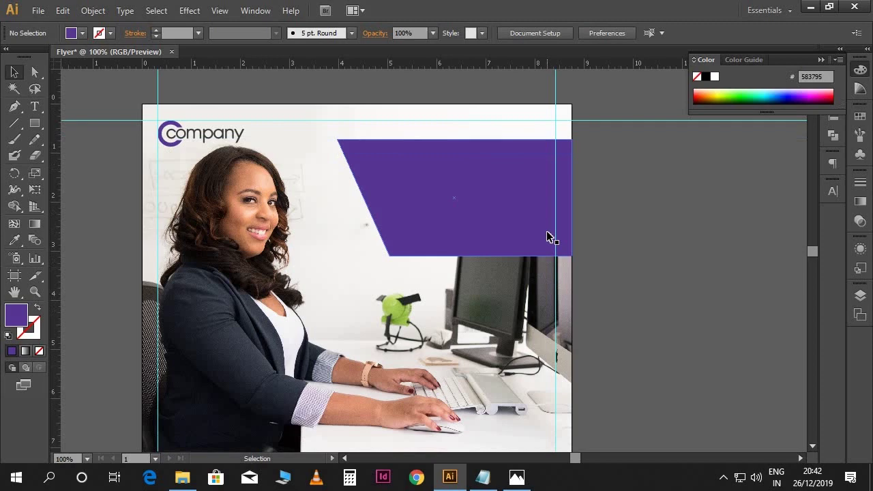
Step: Copy the headline lines 'Providing Great business solutions' from the Notepad notes
click(485, 478)
drag(184, 140, 116, 116)
key(ctrl+c)
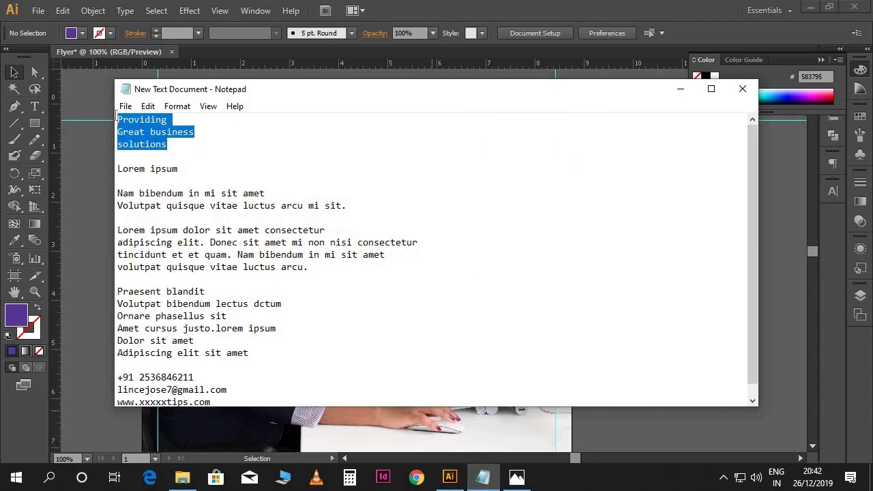
click(86, 148)
click(35, 106)
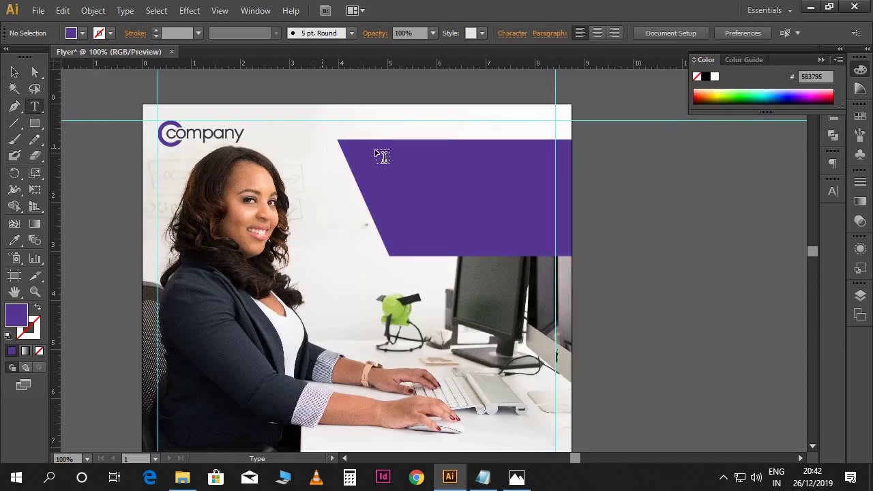
Step: Paste the headline into a text box over the purple panel and right-align it
drag(379, 153, 557, 244)
key(ctrl+v)
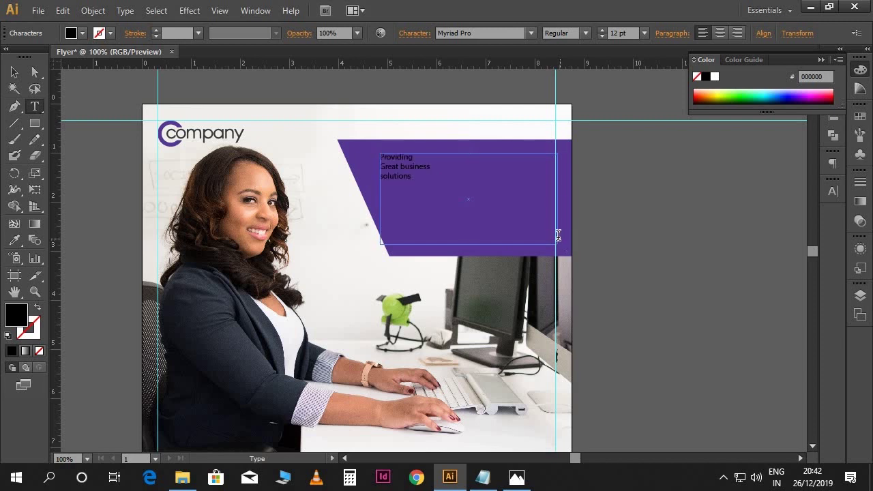
key(ctrl+a)
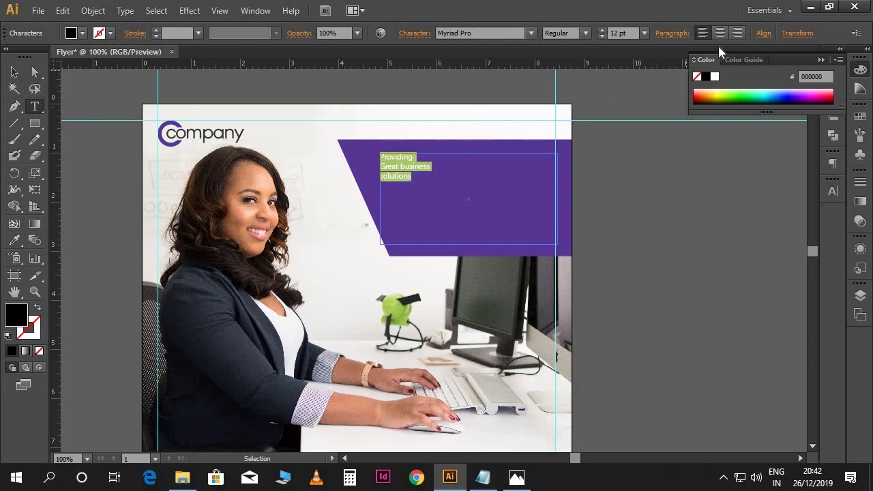
click(736, 32)
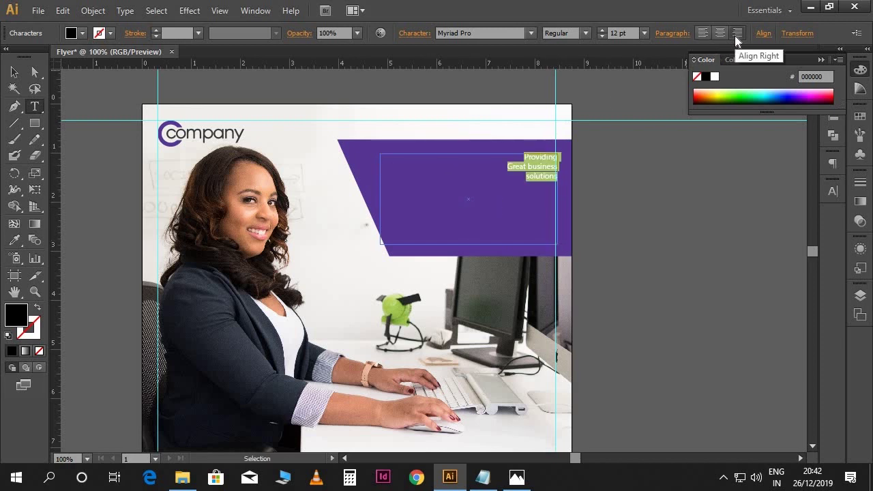
Step: Make the headline white Roboto Light, then select the word Providing
click(714, 77)
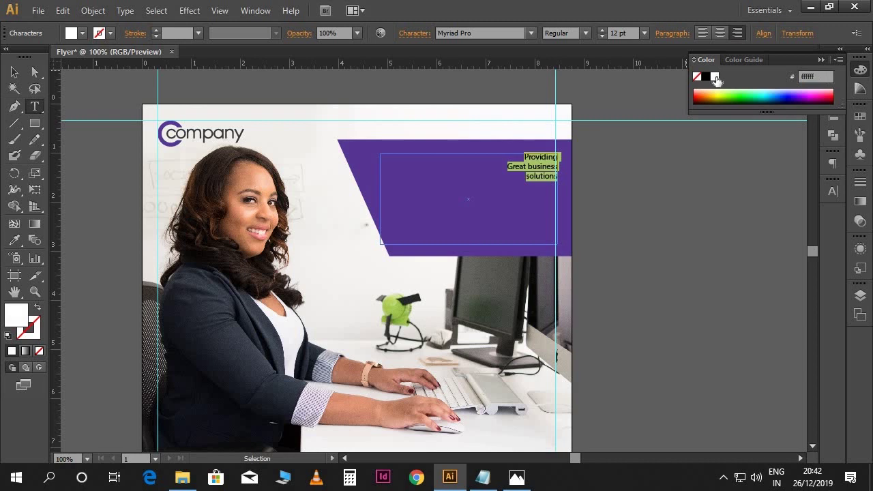
click(478, 33)
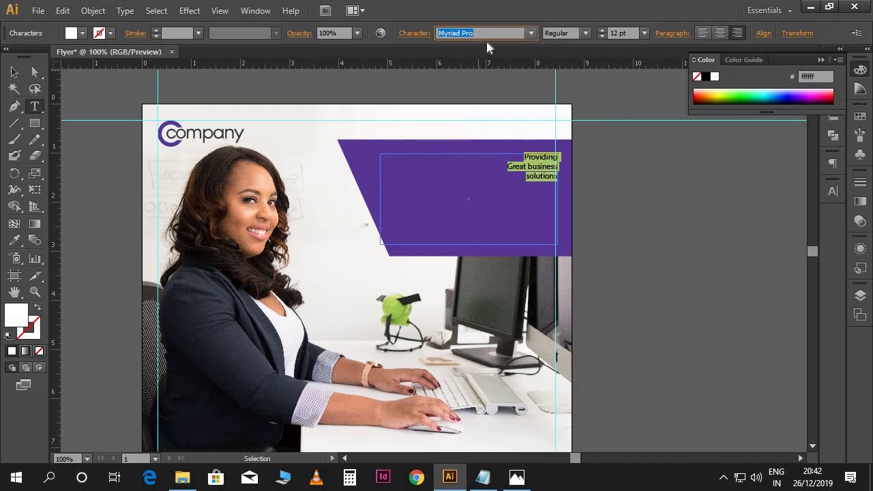
text(Roboto)
key(Return)
drag(524, 157, 560, 157)
Step: Set Providing to 41 pt in the Thin weight
click(632, 32)
text(41)
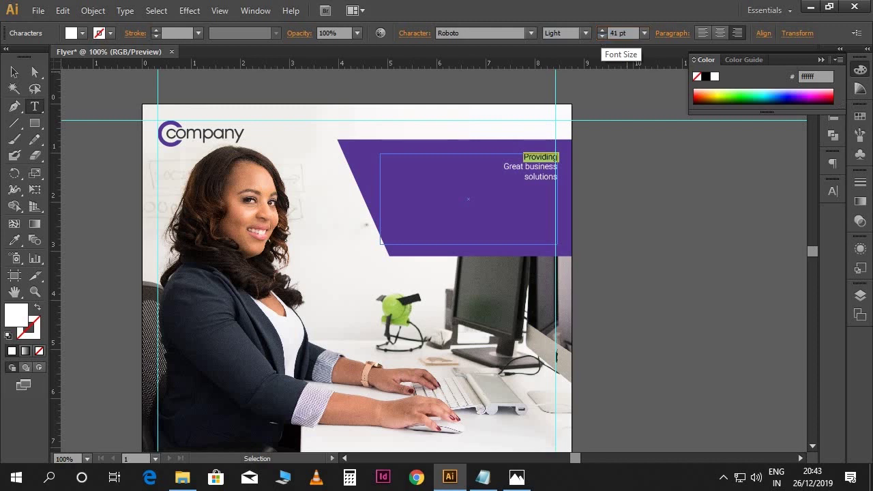
key(Return)
click(585, 32)
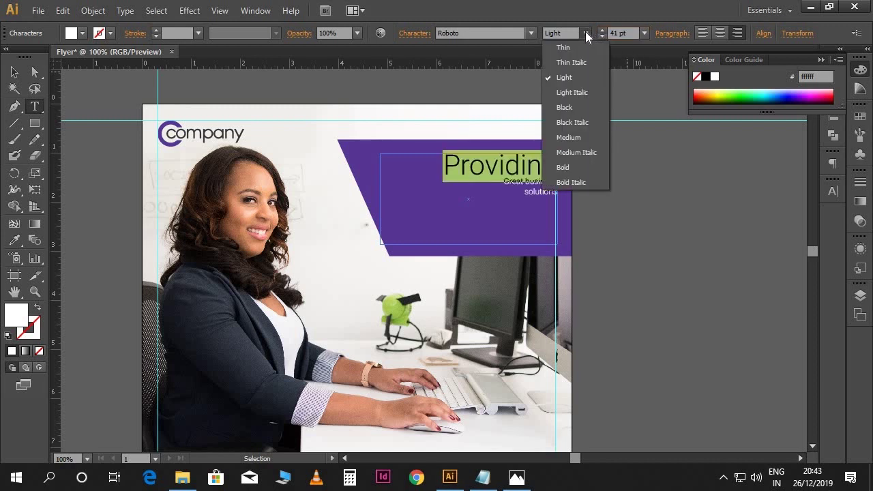
click(580, 46)
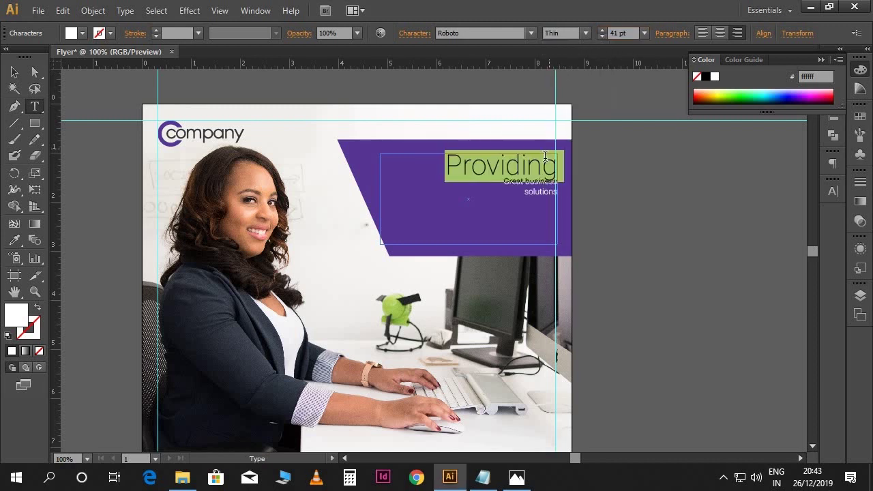
Step: Set the Great business line to 36 pt Bold
drag(503, 182, 557, 179)
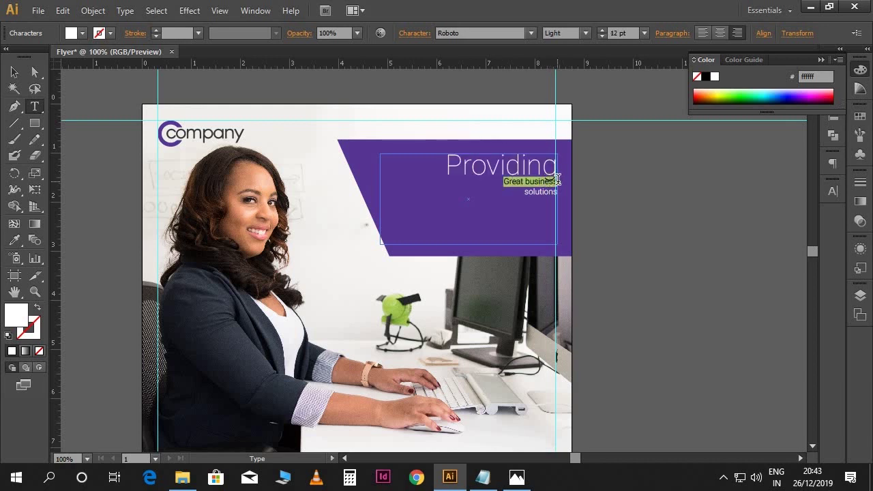
click(622, 32)
text(36)
key(Return)
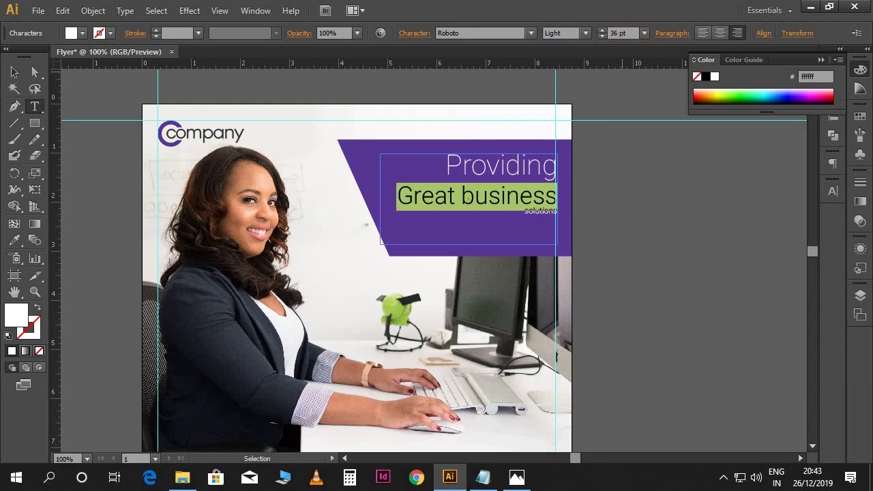
click(583, 33)
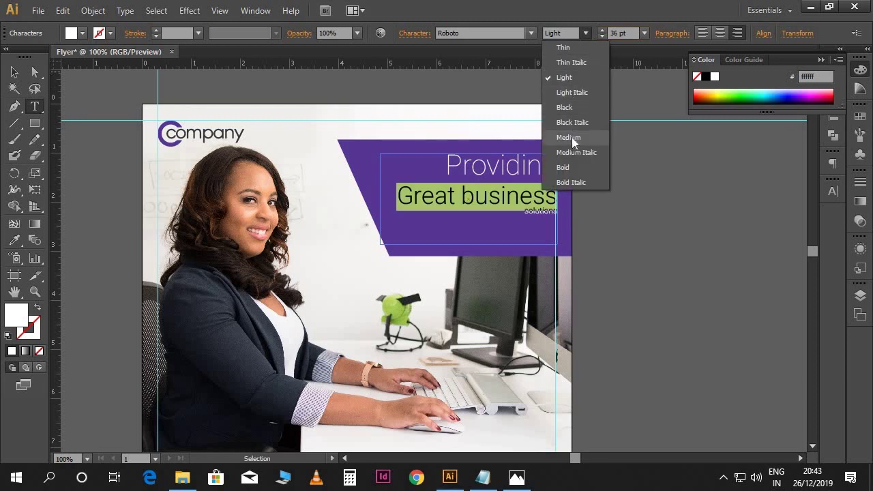
click(566, 167)
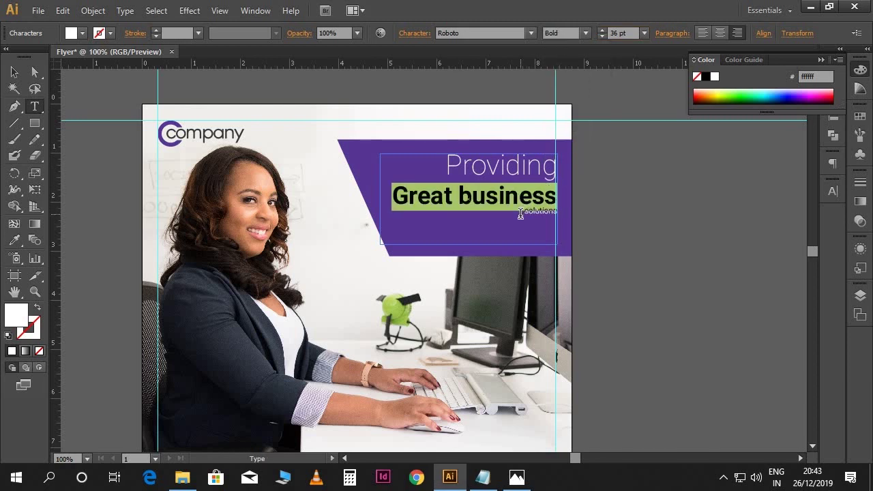
Step: Set the word solutions to 50 pt Bold
click(565, 203)
double_click(568, 212)
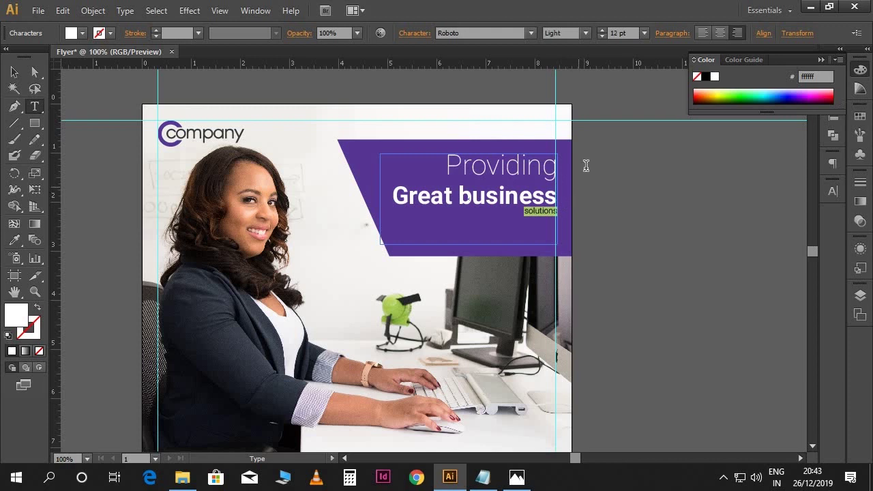
text(50)
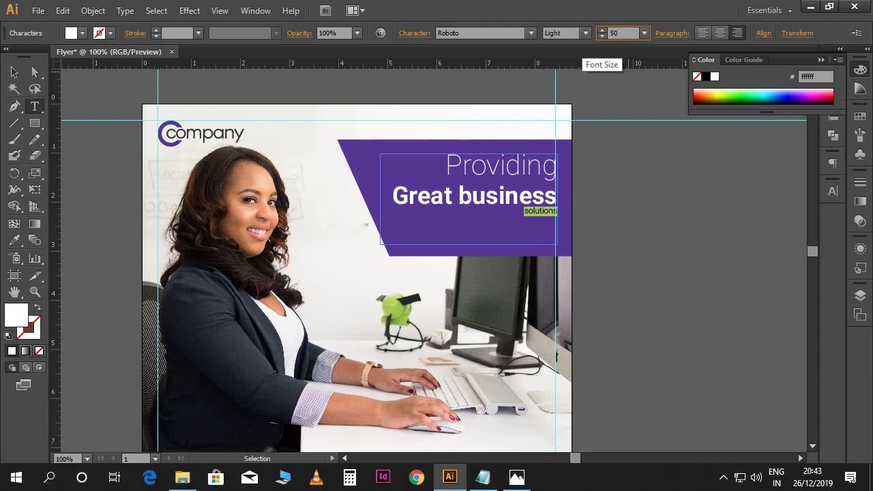
key(Return)
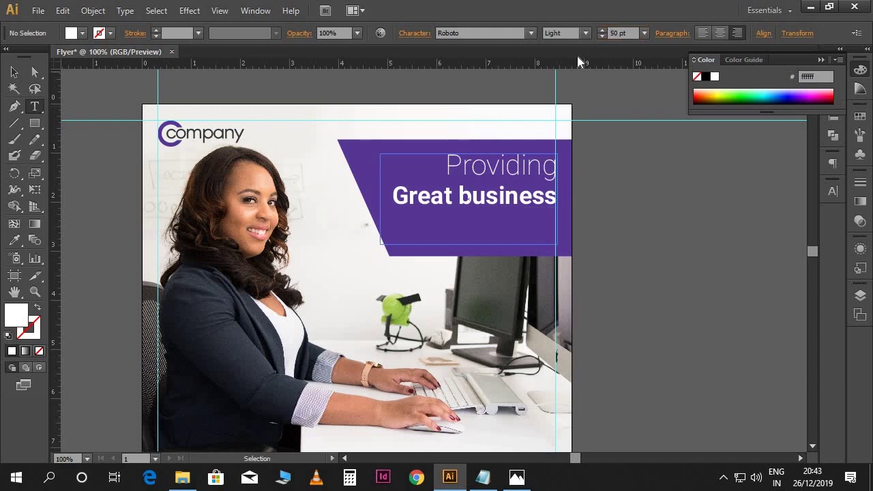
click(583, 33)
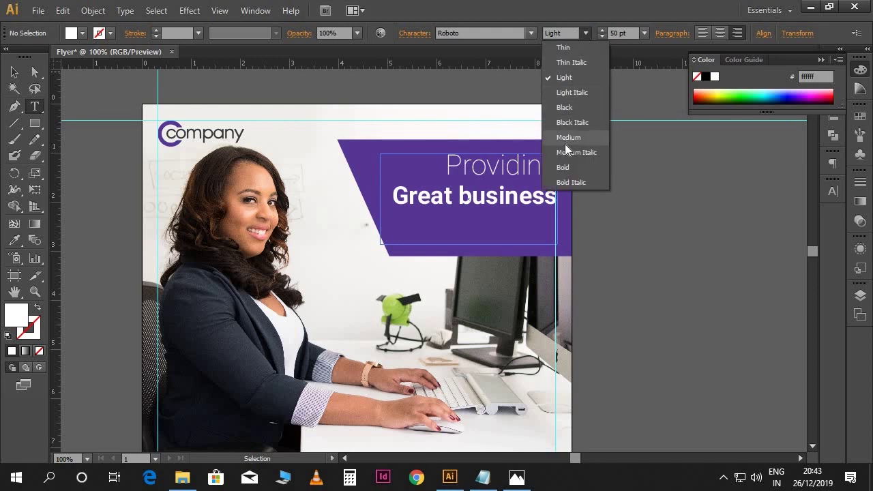
click(566, 169)
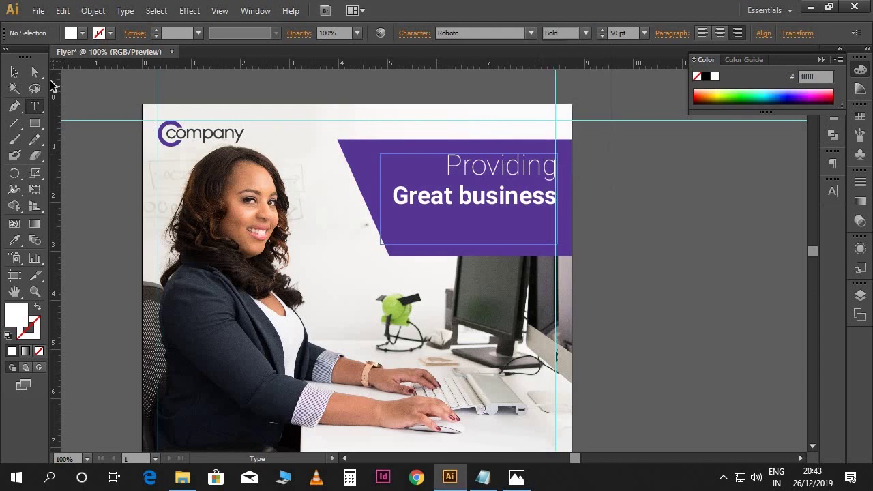
click(13, 72)
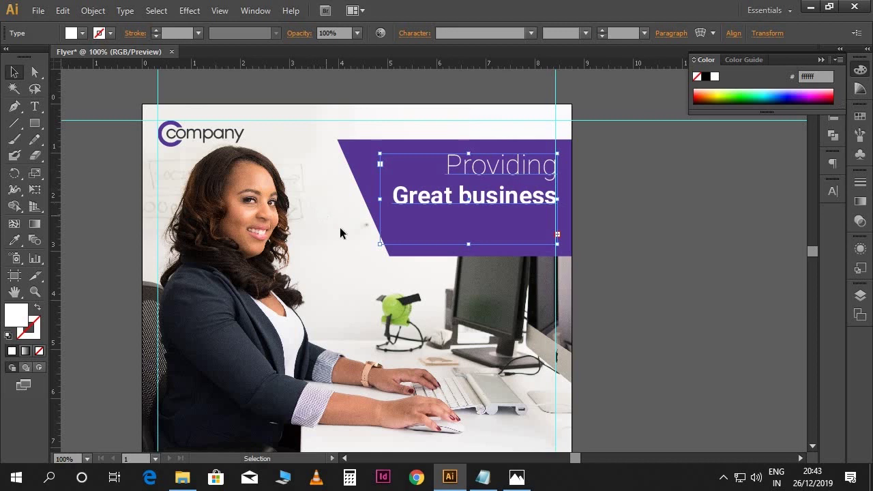
Step: Enlarge the headline frame and set all its text to All Caps
drag(379, 243, 368, 268)
double_click(461, 218)
key(ctrl+a)
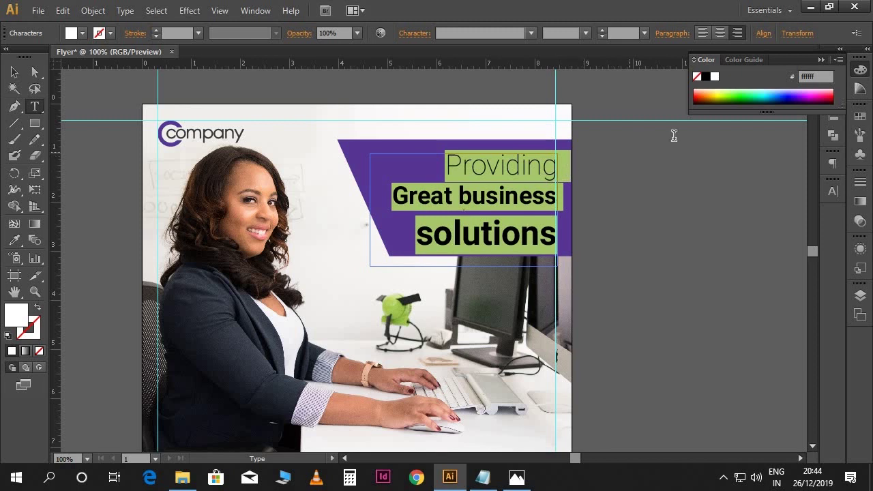
click(833, 191)
click(810, 187)
click(667, 223)
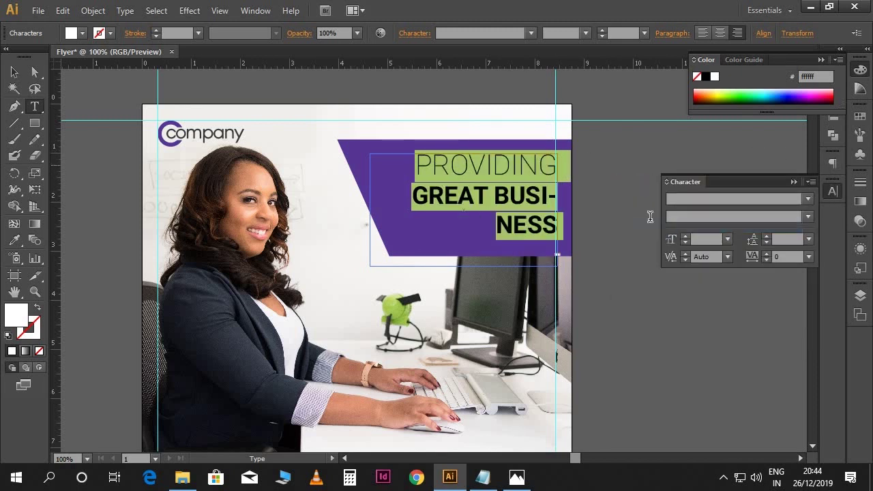
click(515, 195)
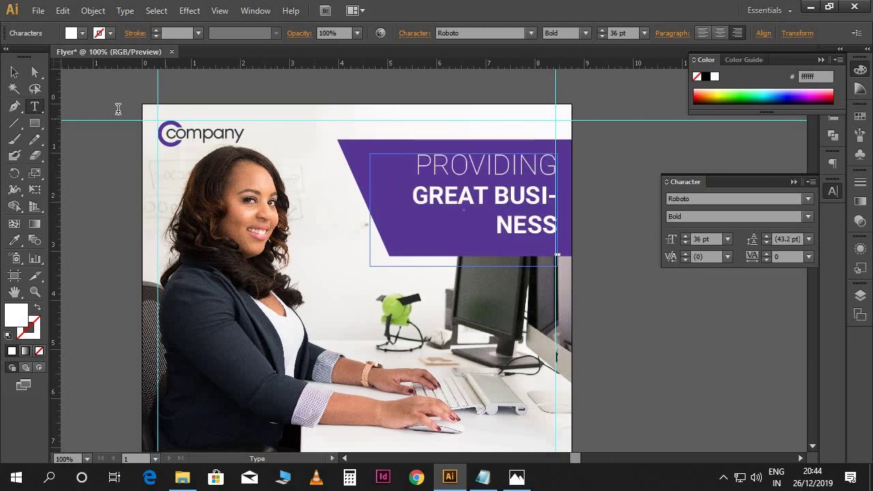
Step: Widen the headline frame so GREAT BUSINESS fits on one line
click(14, 71)
drag(368, 268, 332, 270)
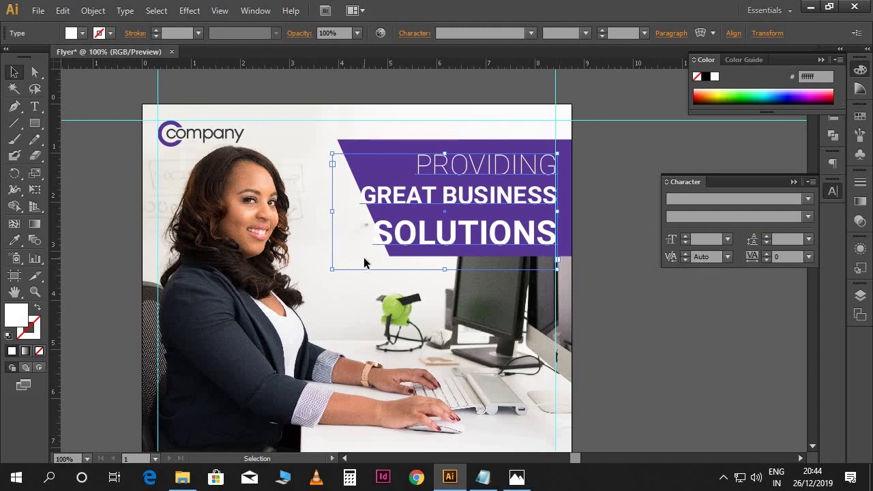
key(ctrl+=)
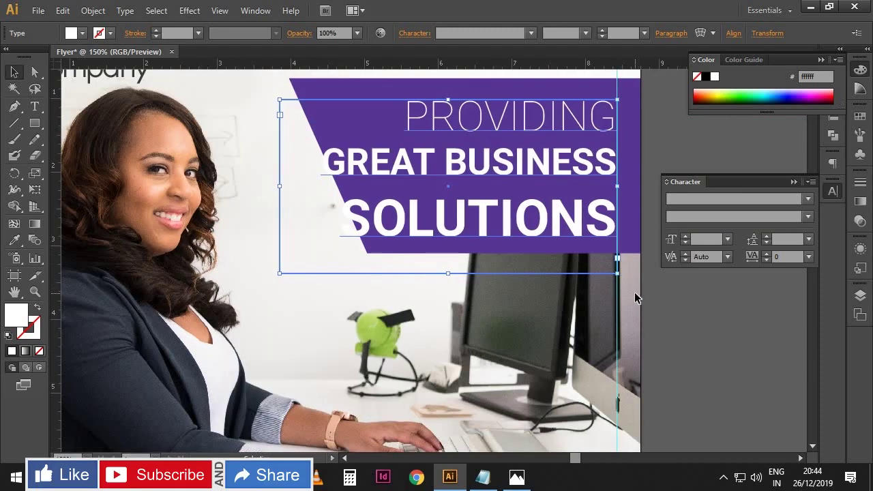
key(ctrl+minus)
click(553, 253)
Step: Set the SOLUTIONS line's leading to 54 pt
key(t)
drag(359, 233, 547, 238)
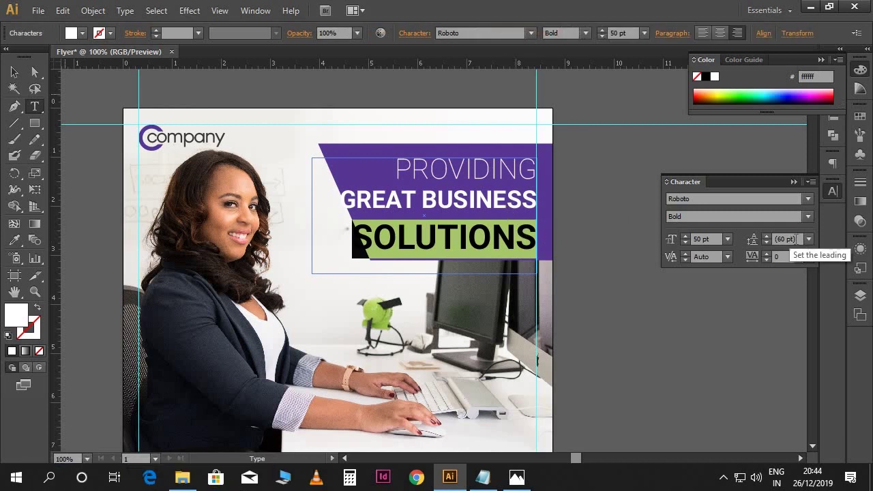
text(54)
key(Return)
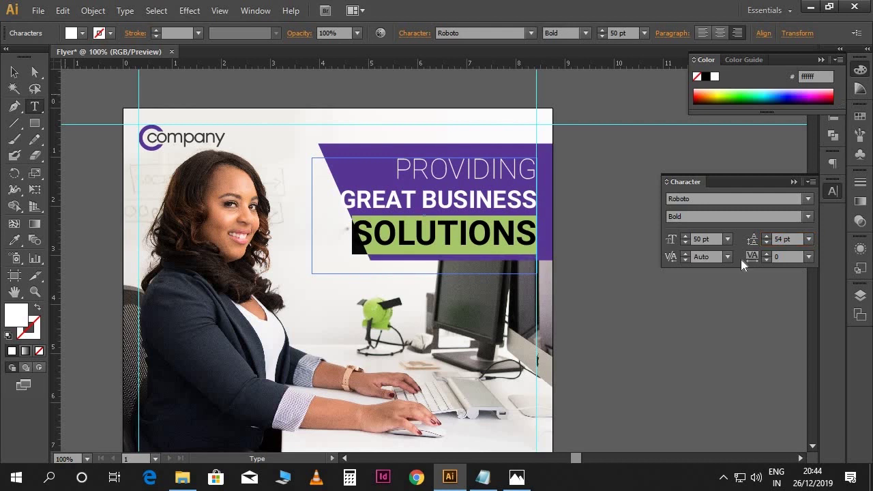
click(511, 213)
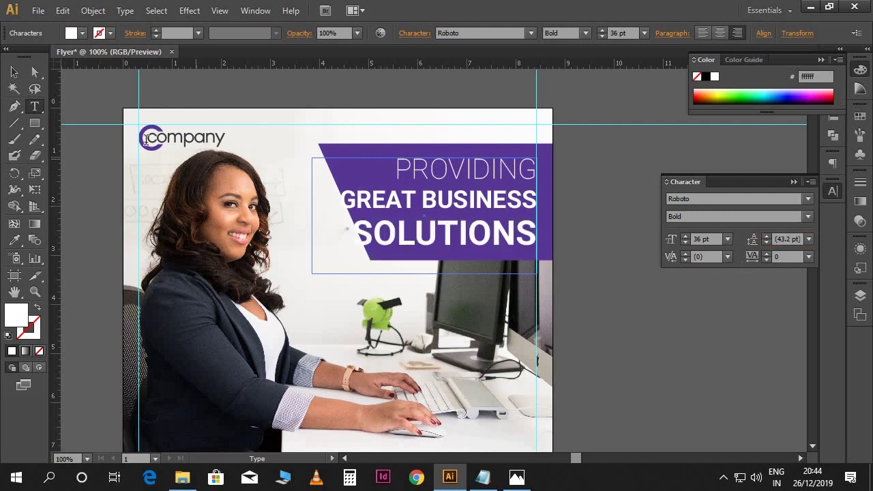
click(14, 72)
click(609, 233)
scroll(606, 234, left, 2)
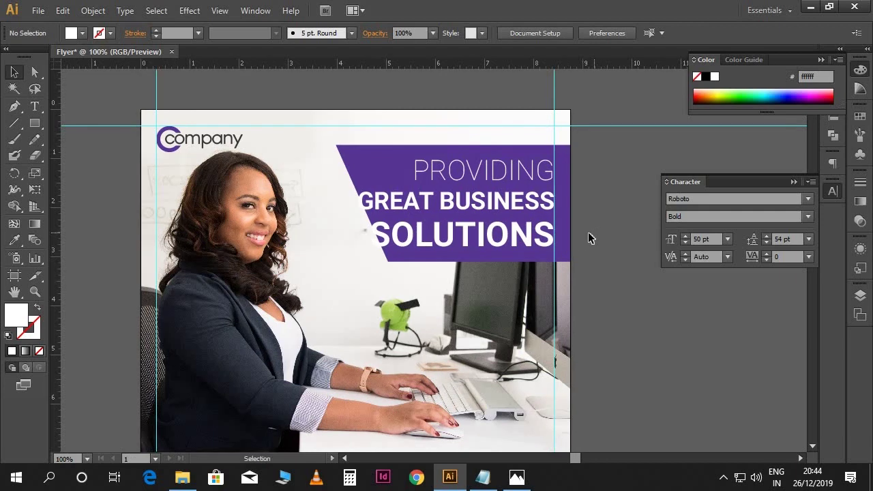
Step: Nudge the banner's top-left anchor left and its bottom anchors down
click(533, 255)
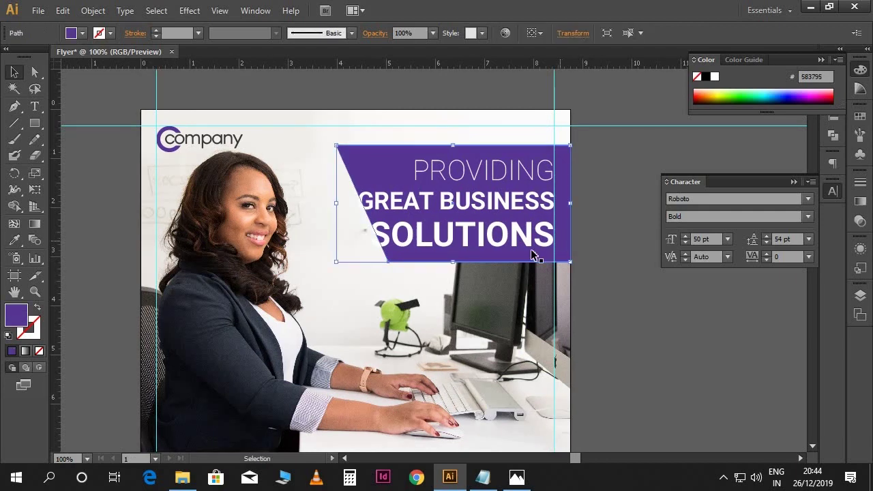
click(36, 72)
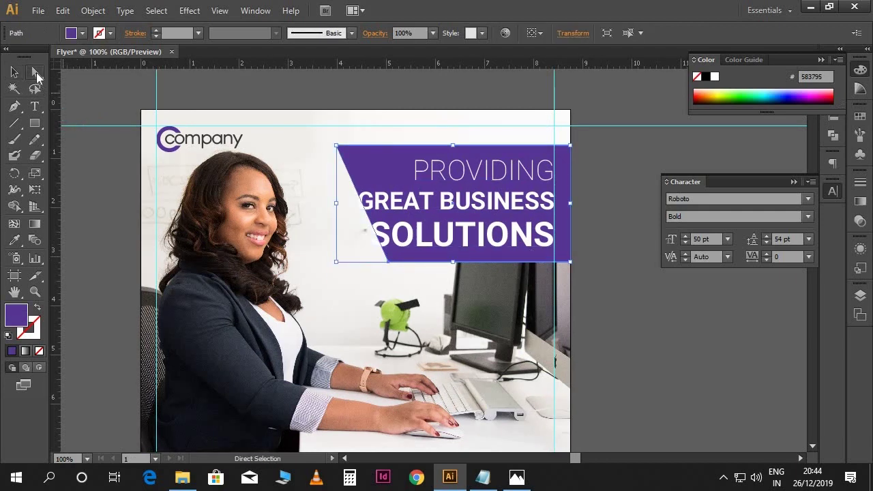
click(335, 148)
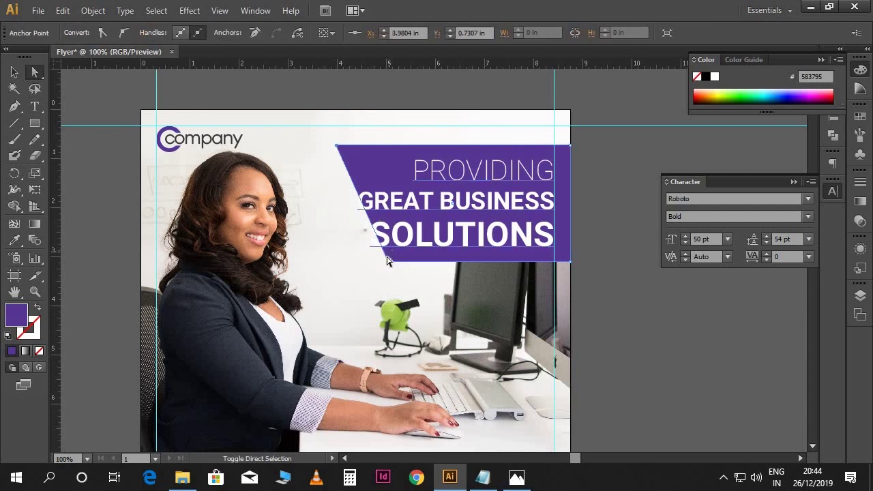
key(Left)
key(Left)
key(Left)
key(Left)
key(Left)
key(Left)
key(Left)
key(Left)
key(Left)
key(Left)
key(Left)
key(Left)
key(Left)
key(Left)
key(Left)
key(Left)
key(Left)
key(Left)
key(Left)
key(Left)
key(Left)
key(Left)
key(Left)
key(Left)
click(570, 262)
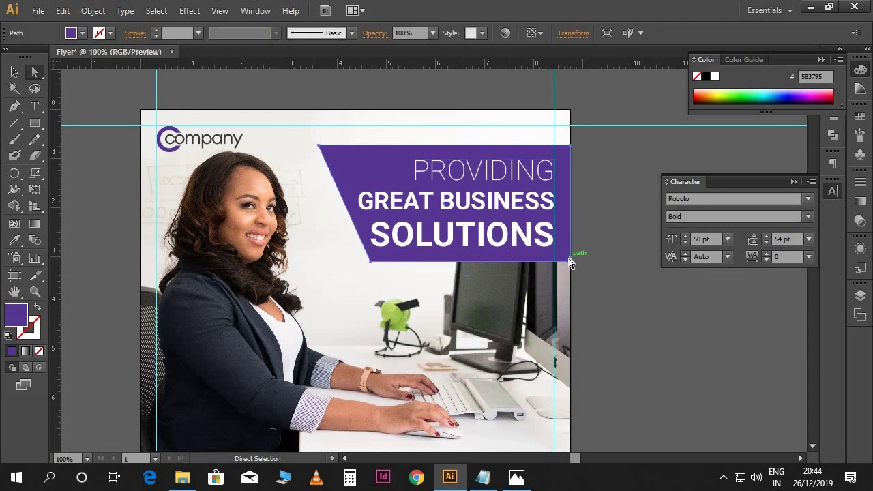
click(571, 263)
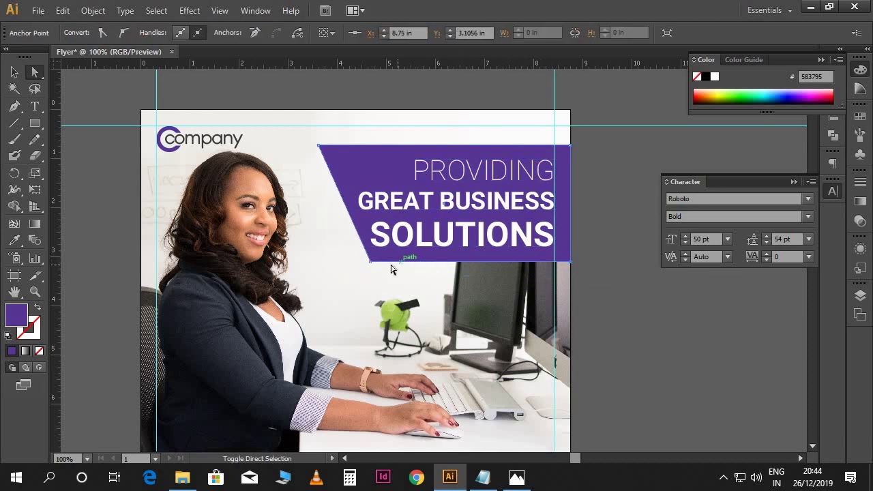
shift+click(369, 262)
key(Down)
key(Down)
key(Down)
key(Down)
key(Down)
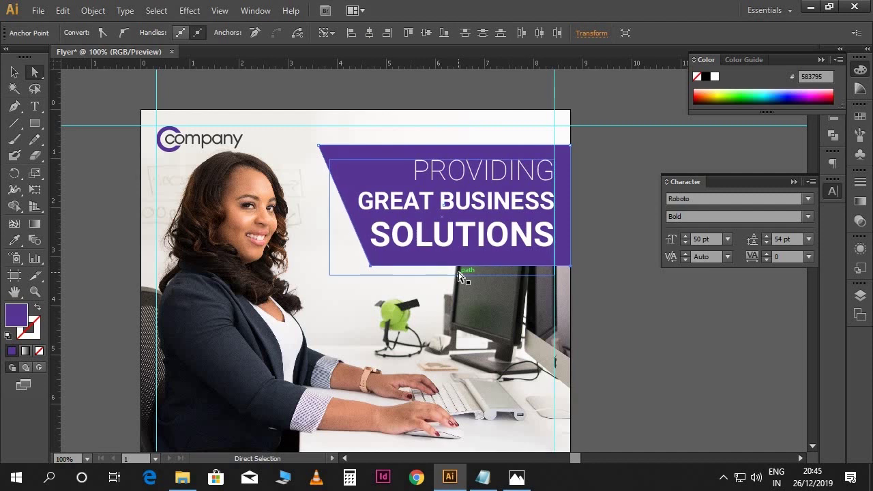
Step: Nudge the top-left anchor slightly right and lower the bottom edge again
scroll(458, 272, down, 1)
click(330, 118)
key(Right)
key(Right)
key(Right)
key(Right)
key(Right)
key(Right)
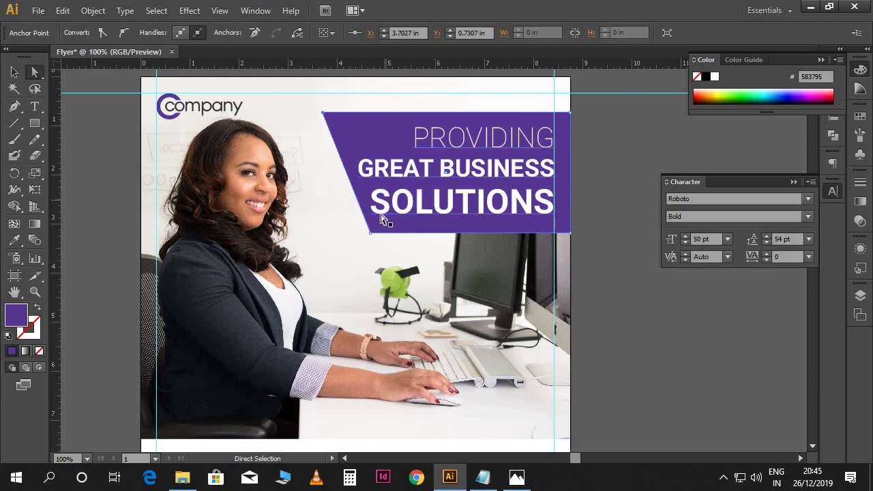
click(370, 233)
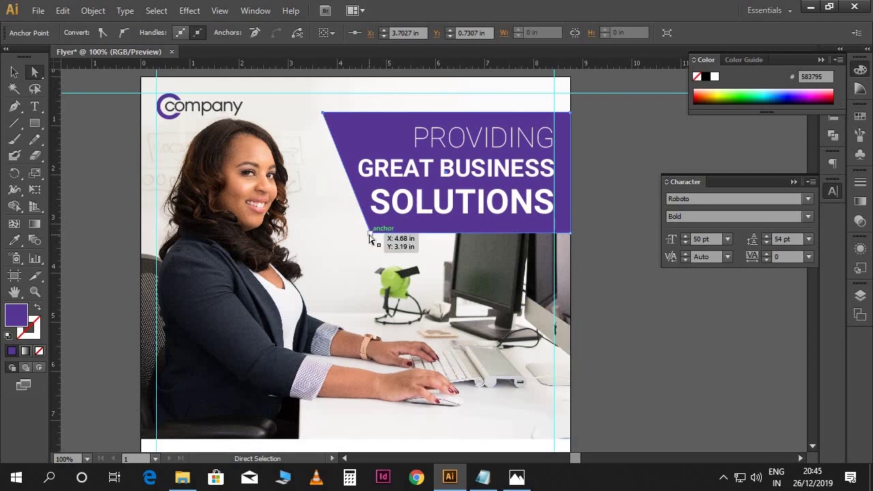
shift+click(570, 234)
key(Down)
key(Down)
key(Down)
key(Down)
key(Down)
key(v)
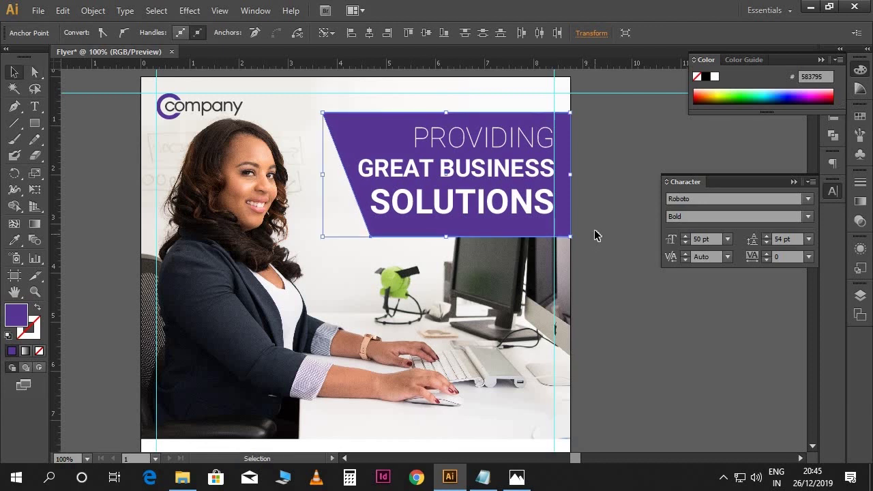
click(522, 220)
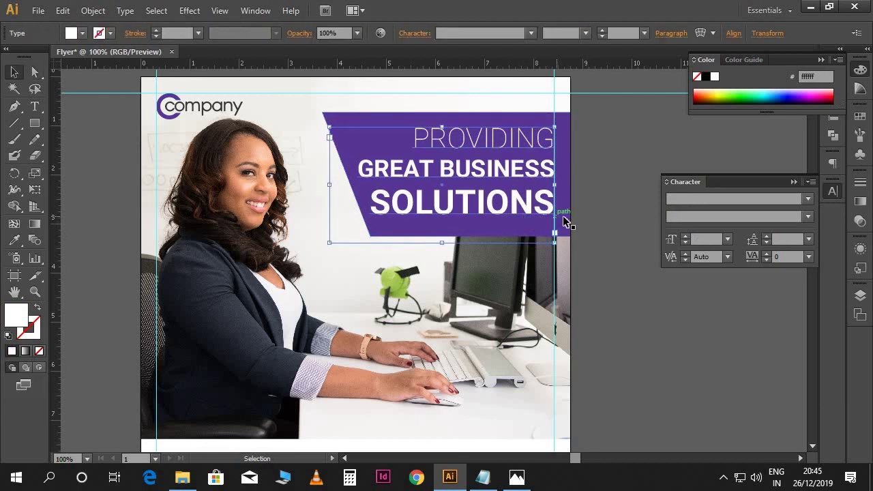
click(596, 288)
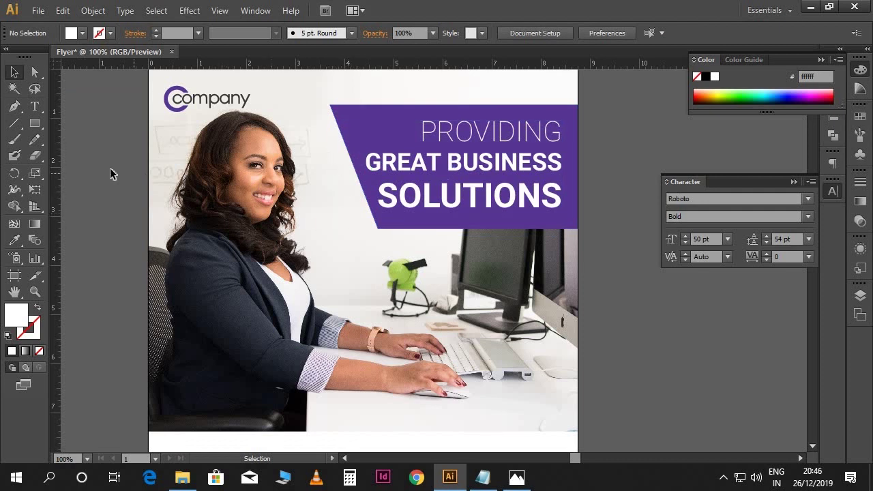
Step: Draw a tall rectangle left of the purple banner and fill it yellow fecc05
click(35, 123)
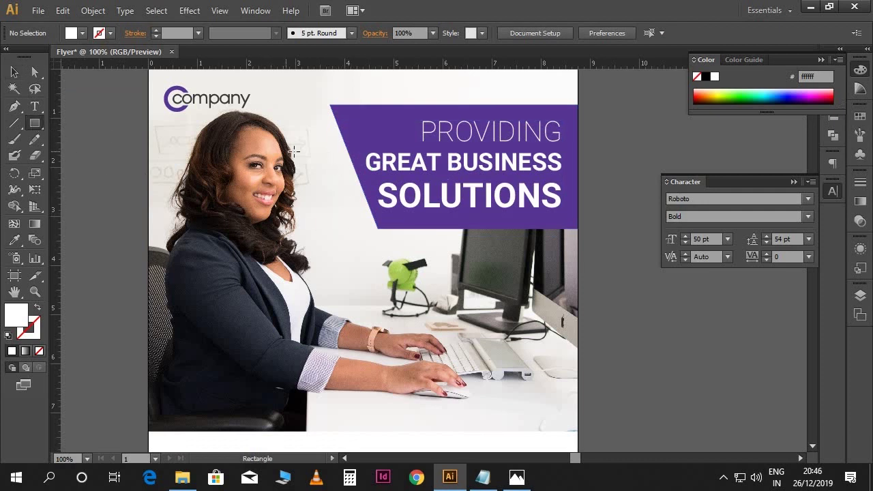
drag(308, 141, 345, 281)
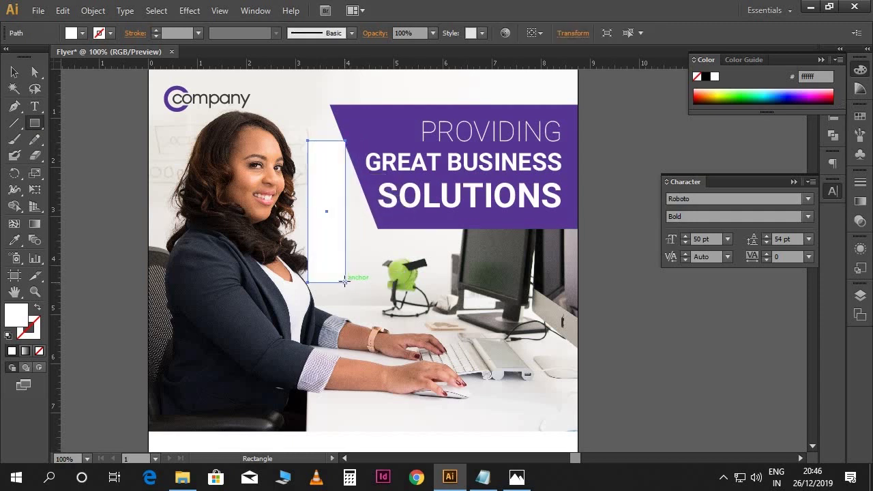
double_click(22, 321)
click(667, 145)
click(697, 118)
drag(733, 265, 732, 272)
drag(797, 282, 761, 283)
text(fecc05)
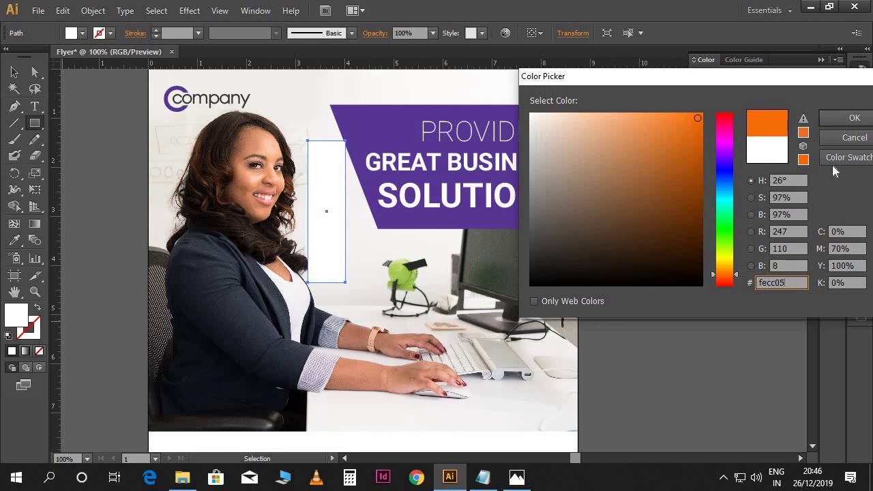
click(838, 118)
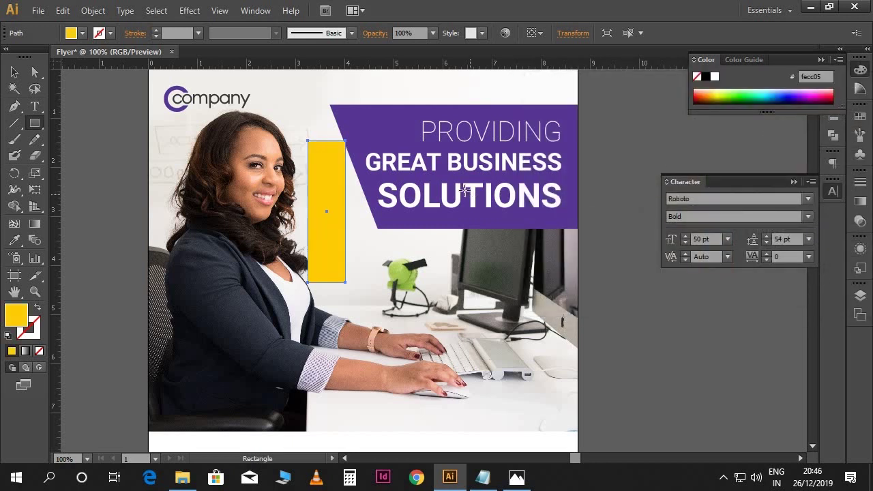
Step: Narrow the yellow rectangle to about 0.6 in wide
click(15, 72)
click(349, 230)
click(345, 213)
drag(345, 213, 333, 214)
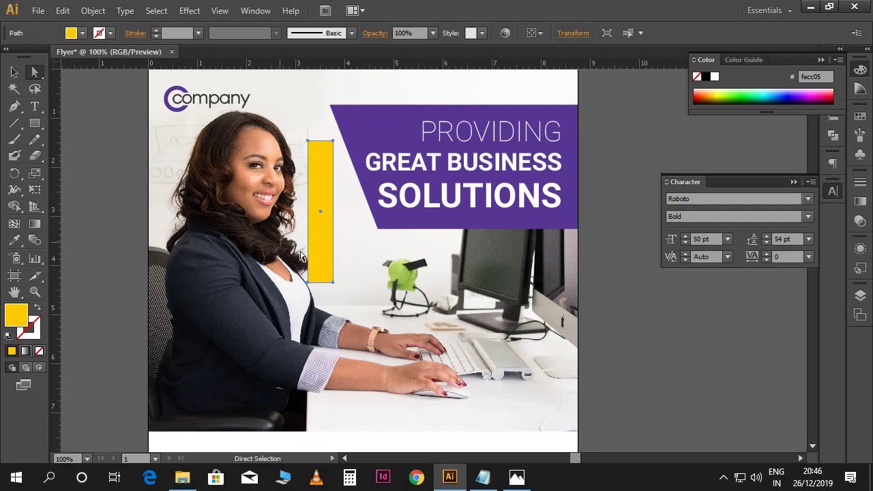
Step: Shift the bar's bottom anchors right to slant it into a parallelogram
click(334, 281)
drag(311, 285, 304, 276)
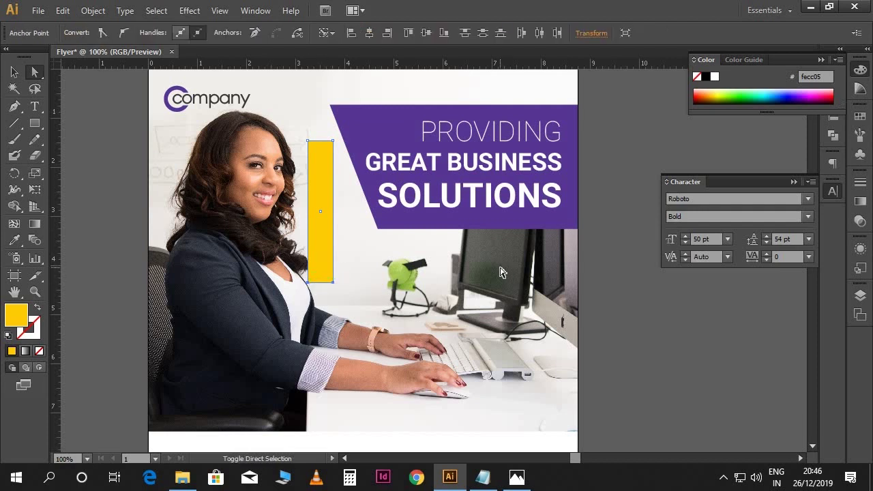
key(shift+Right)
key(shift+Right)
key(shift+Right)
key(shift+Right)
key(shift+Right)
key(shift+Right)
key(shift+Right)
key(shift+Right)
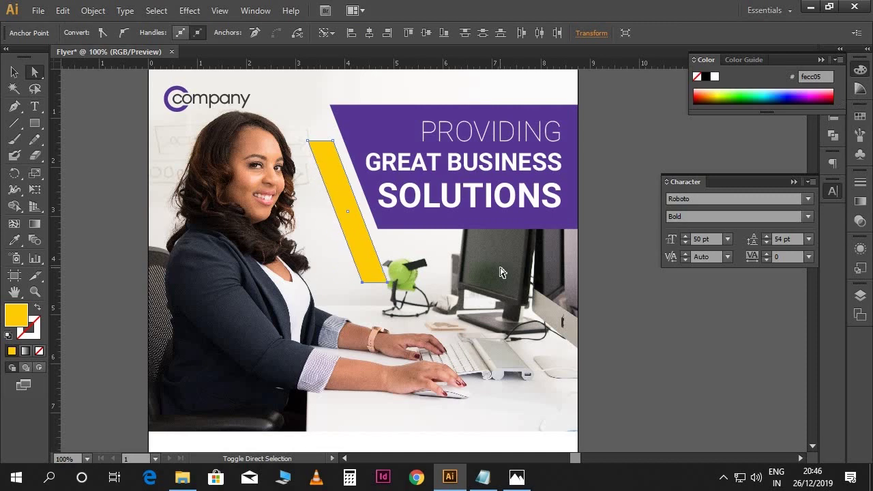
key(ctrl+=)
scroll(500, 272, up, 2)
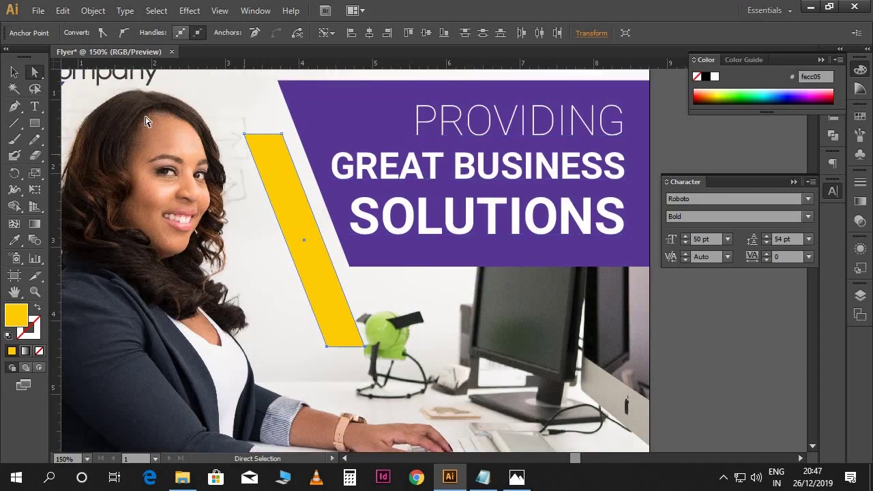
Step: Move the slanted yellow bar slightly right beside the banner
click(15, 71)
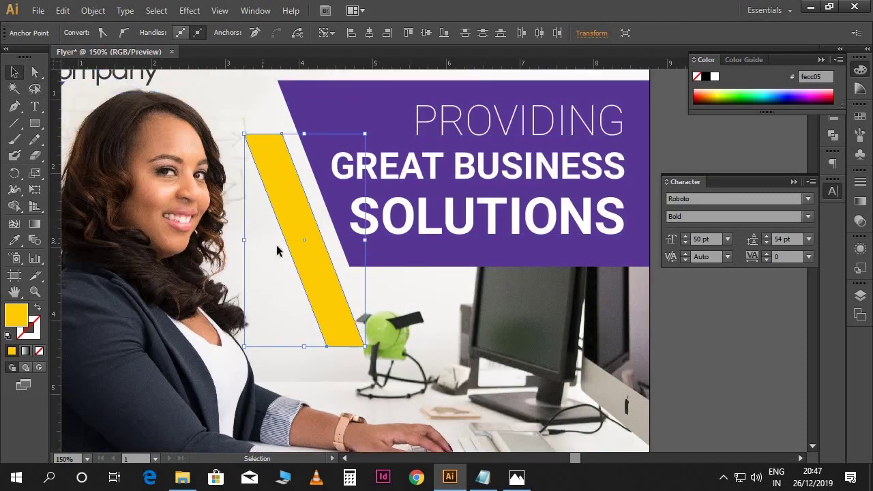
drag(296, 252, 306, 253)
key(ctrl+minus)
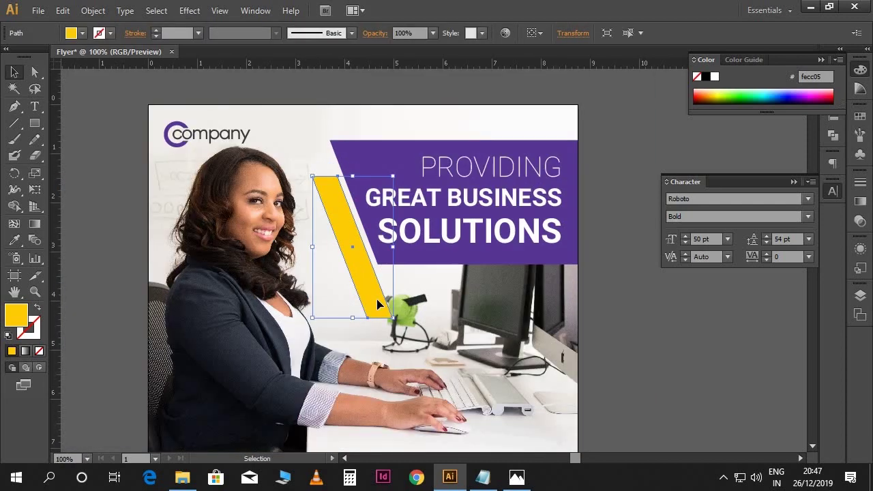
click(631, 341)
key(ctrl+minus)
scroll(401, 286, down, 1)
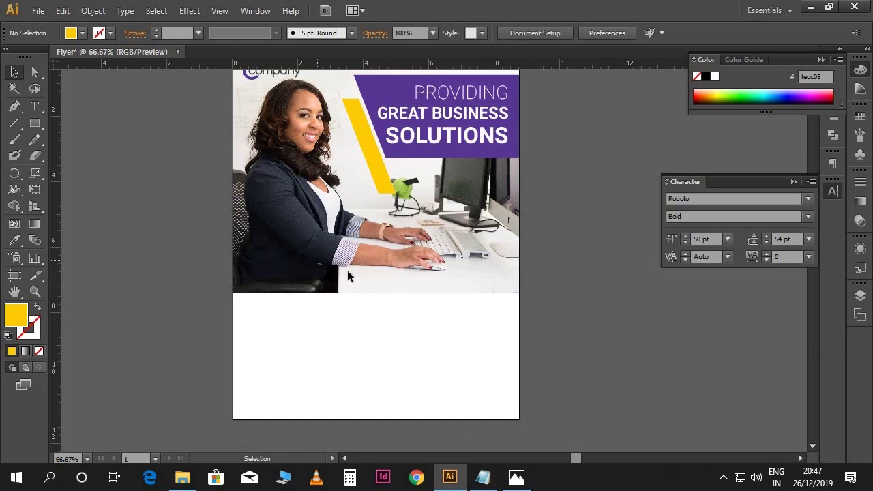
scroll(348, 275, up, 1)
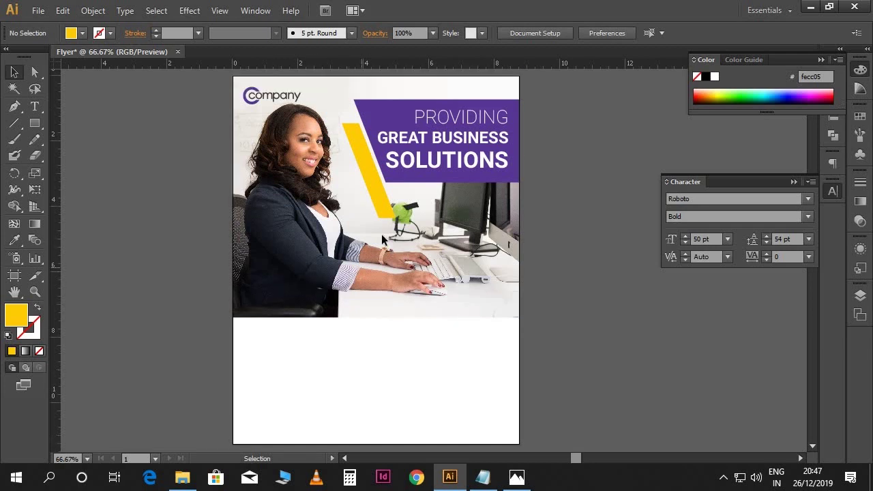
Step: Duplicate the purple banner onto the lower photo and rotate the copy 180°
click(370, 106)
drag(386, 107, 242, 244)
scroll(337, 275, down, 2)
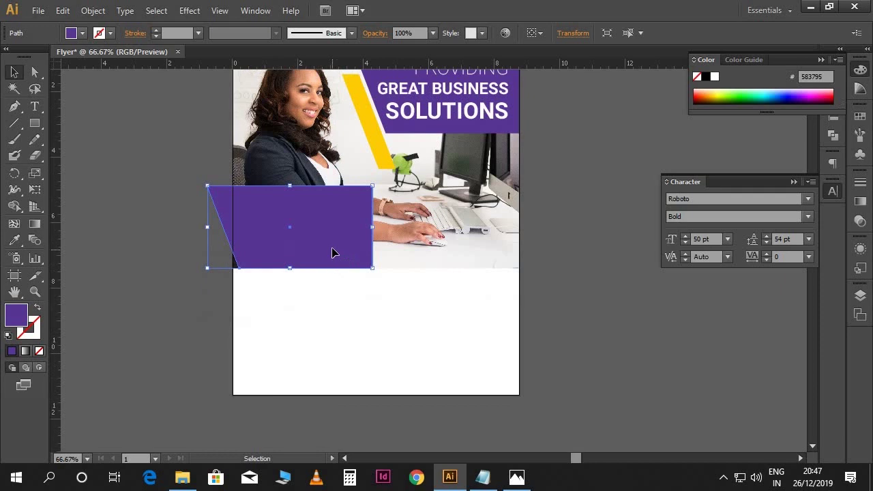
right_click(332, 248)
mouse_move(364, 212)
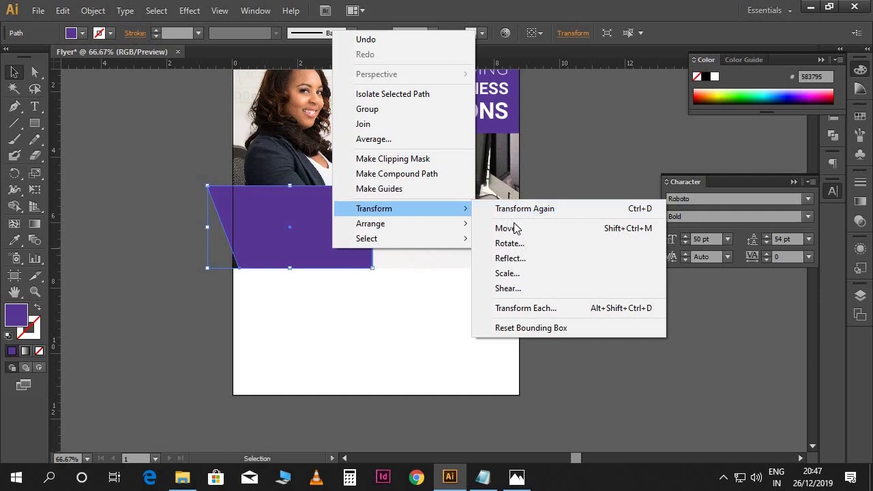
click(517, 244)
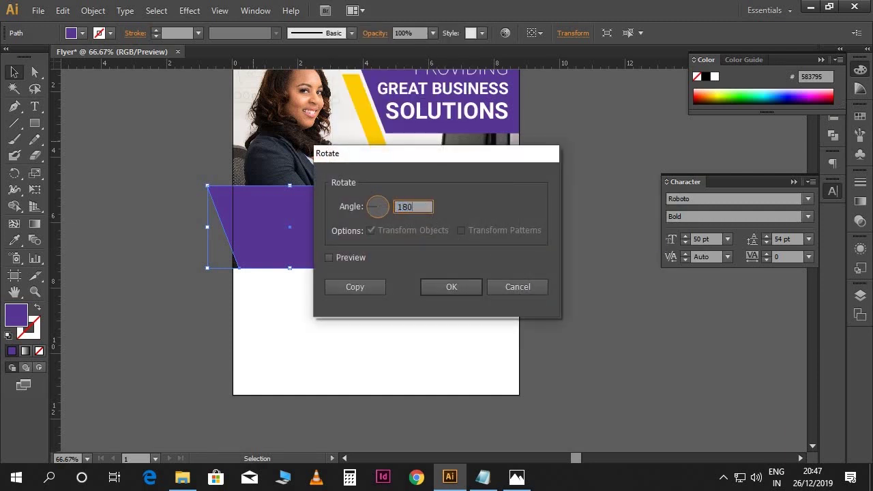
click(459, 284)
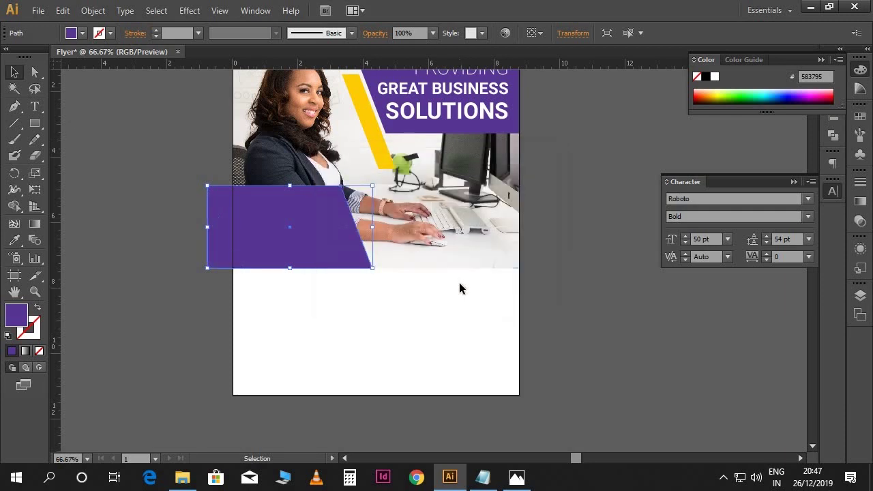
Step: Place the rotated purple copy against the flyer's left edge
drag(354, 257, 379, 256)
key(ctrl+shift+a)
key(ctrl+1)
scroll(441, 223, up, 1)
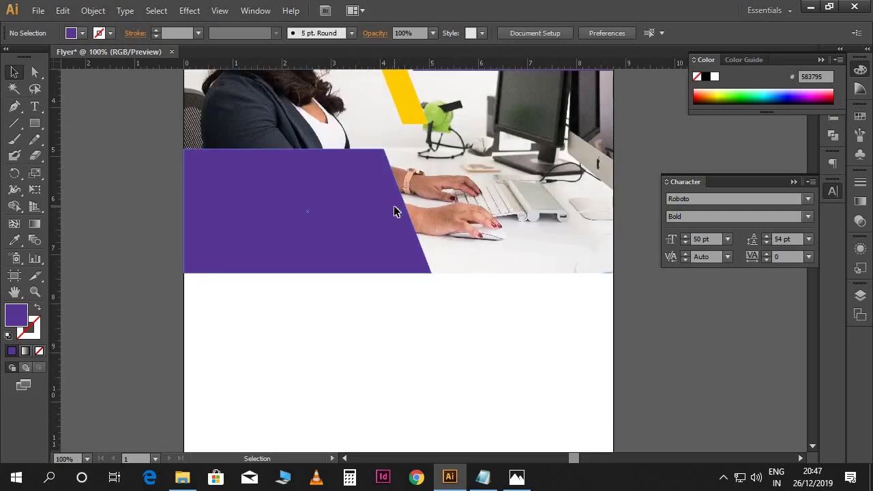
Step: Scale the purple copy down and nudge it right
click(395, 208)
drag(432, 149, 341, 197)
drag(395, 269, 459, 258)
key(Right)
key(Right)
key(Right)
key(Right)
key(Right)
key(Right)
key(Right)
key(Right)
key(Right)
key(Right)
key(Right)
key(Right)
key(Right)
key(Right)
key(Right)
key(Right)
key(Right)
key(Right)
key(Right)
key(Right)
key(Right)
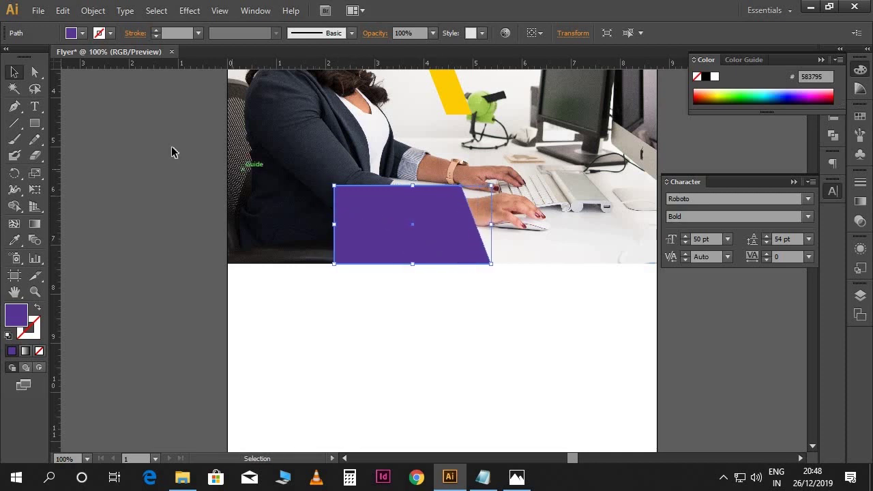
Step: Move the copy's left anchors flush with the flyer's left edge
click(35, 71)
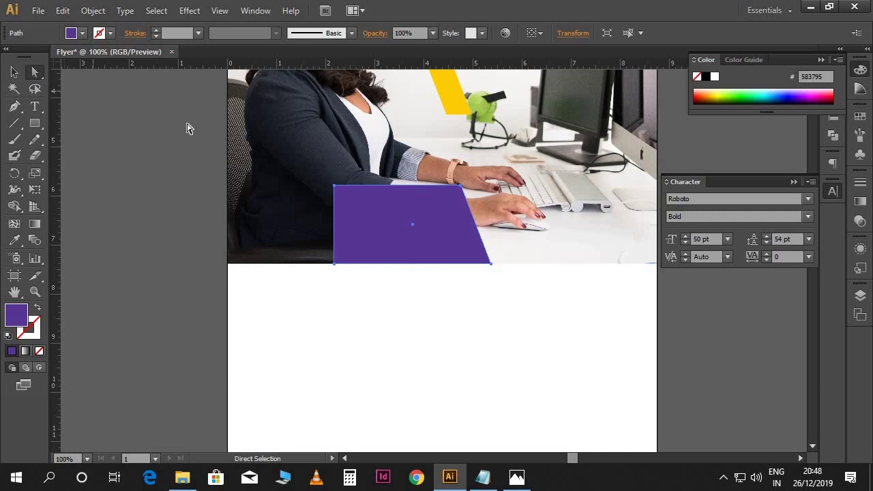
click(334, 188)
shift+click(345, 267)
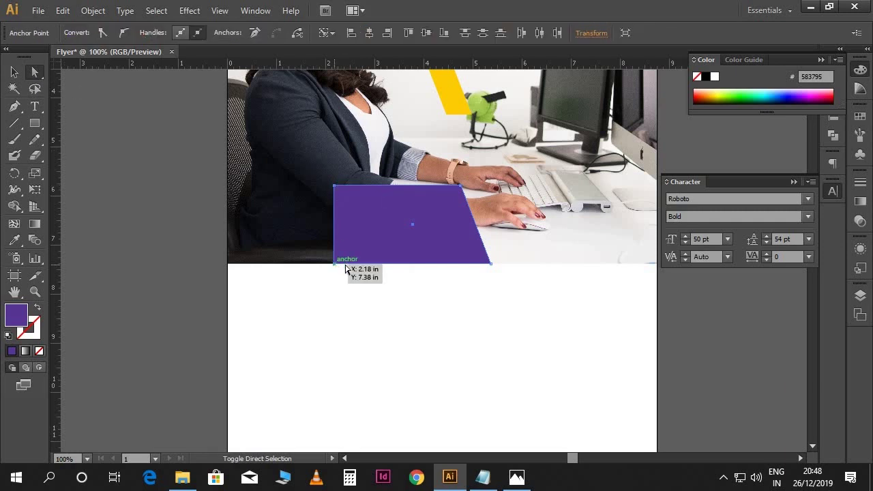
key(shift+Left)
key(shift+Left)
key(shift+Left)
key(shift+Left)
key(shift+Left)
key(shift+Left)
key(shift+Left)
key(shift+Left)
key(shift+Left)
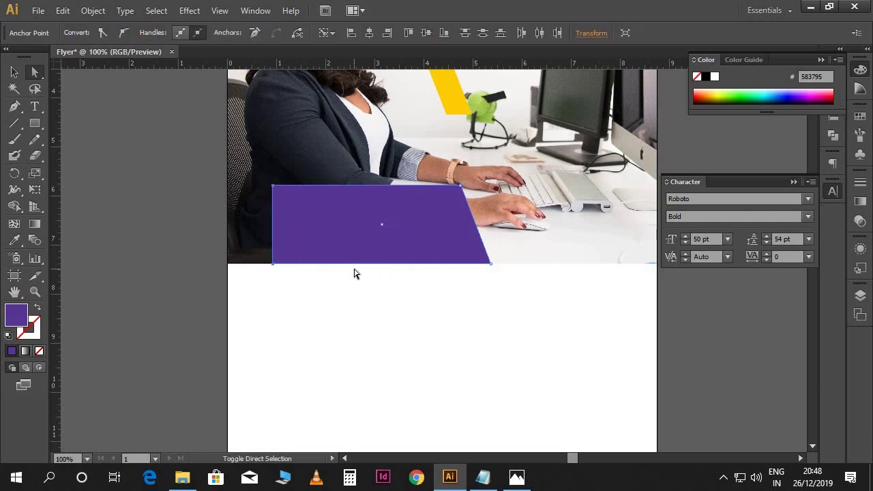
key(shift+Left)
key(shift+Left)
key(shift+Left)
key(shift+Left)
key(shift+Left)
key(shift+Left)
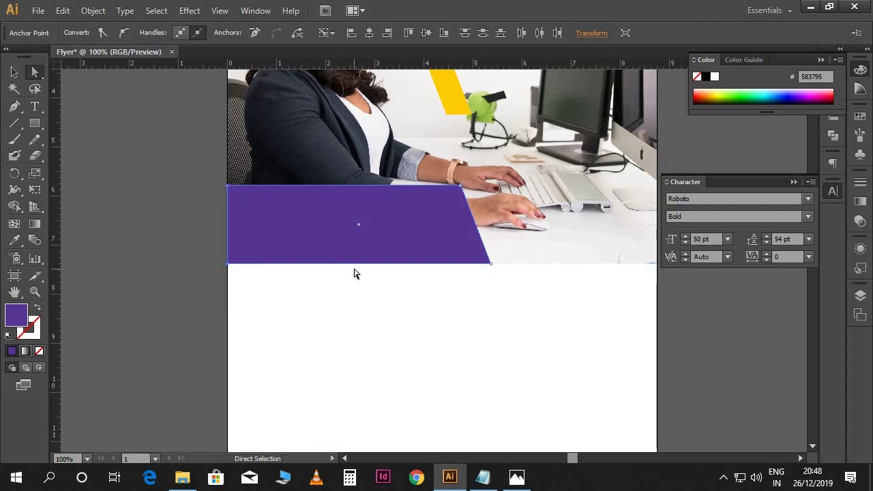
scroll(354, 274, up, 3)
key(v)
scroll(415, 298, up, 1)
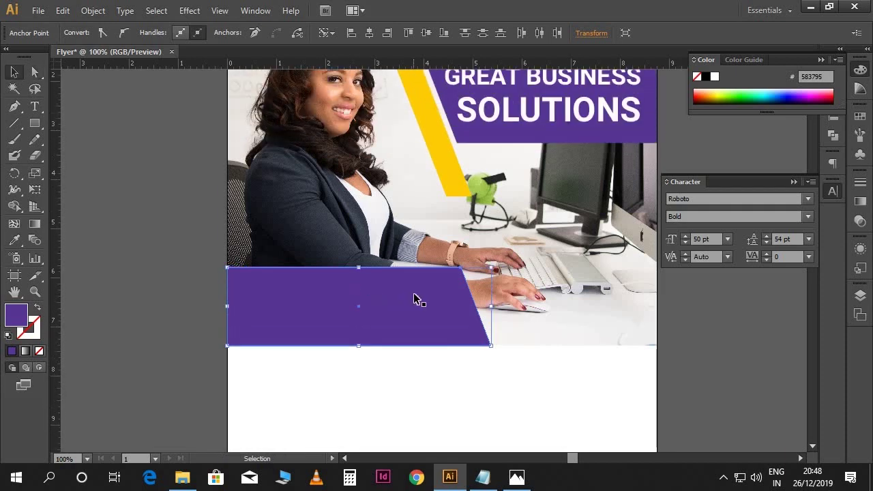
Step: Fill the panel with the stripe's yellow and copy 'Lorem ipsum' from Notepad
key(i)
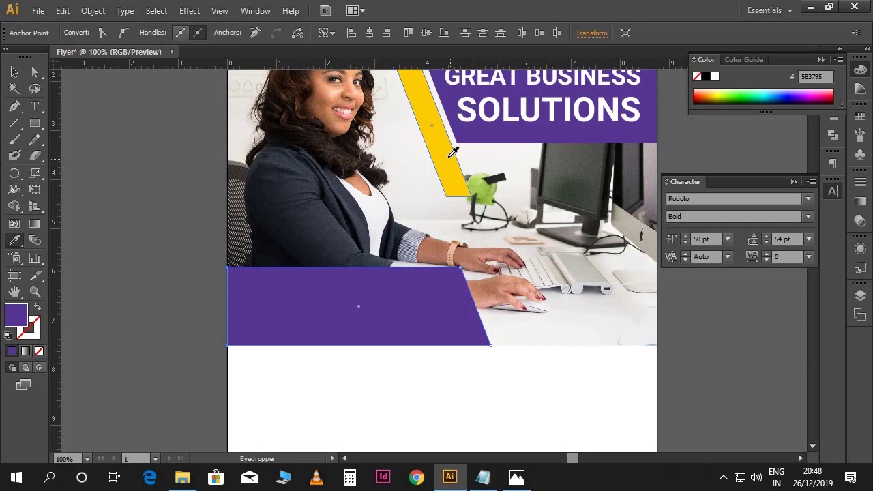
click(450, 151)
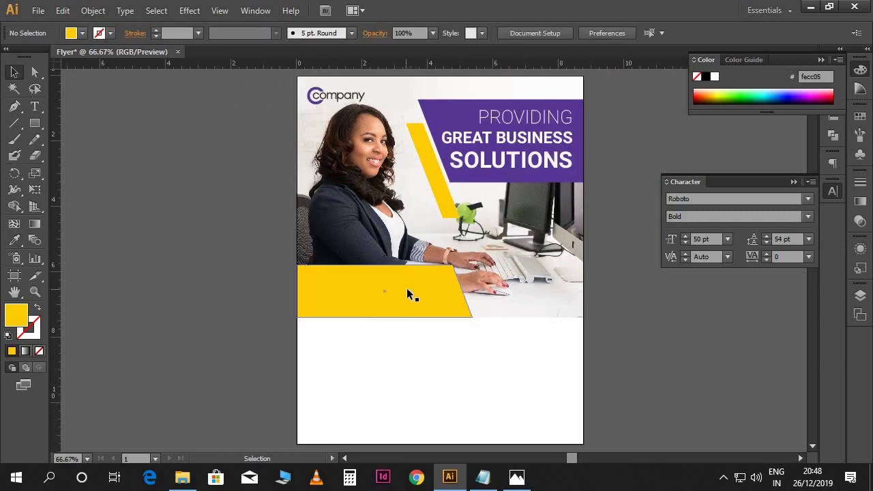
click(483, 476)
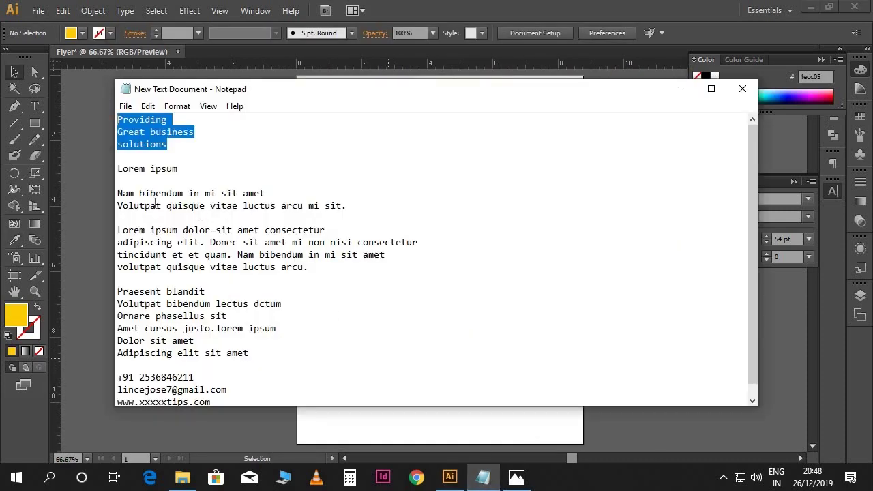
drag(119, 171, 180, 171)
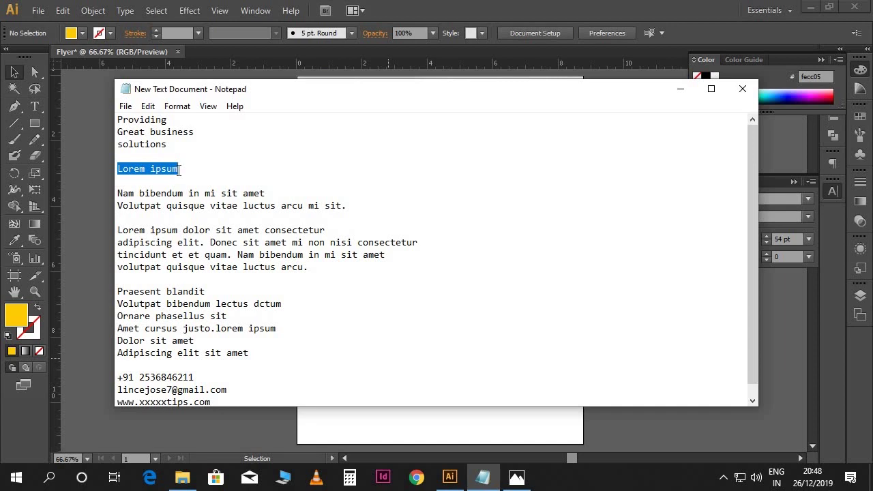
click(93, 197)
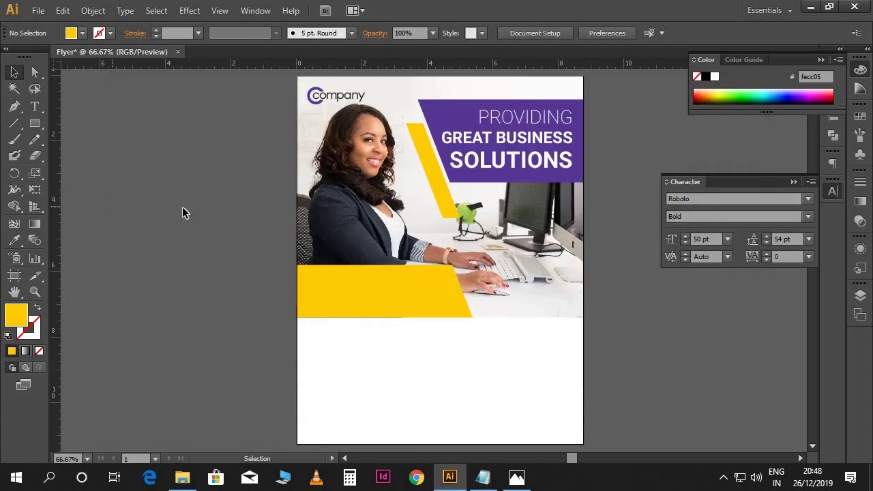
Step: Paste 'Lorem ipsum' as a new text line, turn off All Caps, and size it 40 pt
key(t)
click(313, 287)
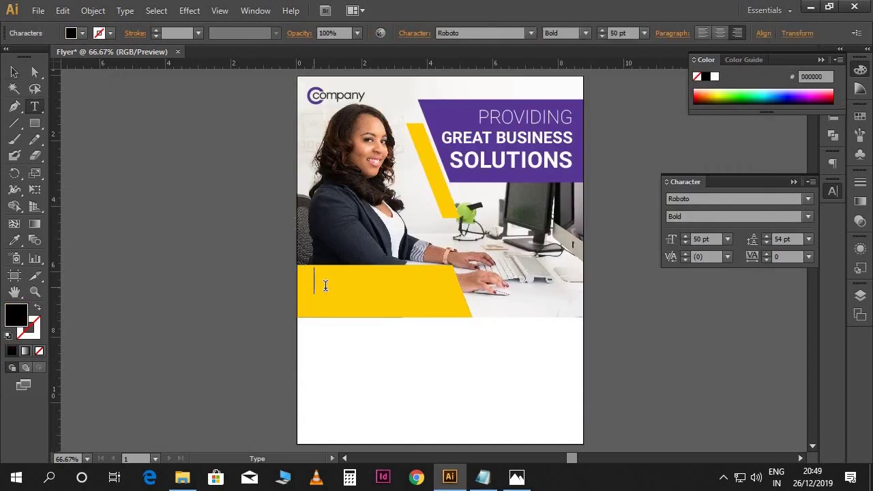
text(LOREM IPSUM)
key(ctrl+a)
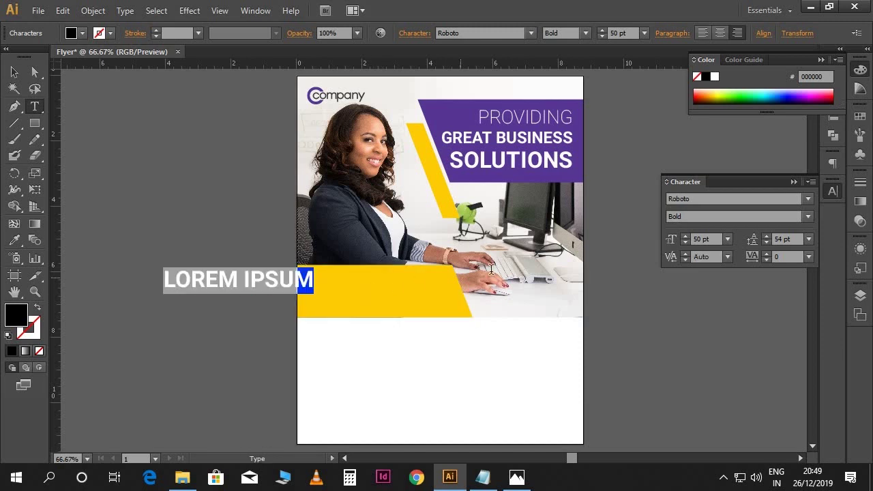
click(810, 182)
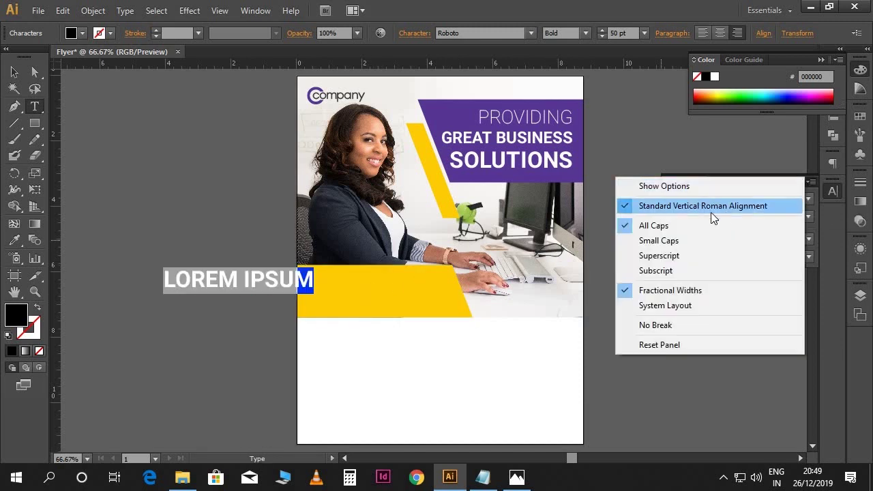
click(676, 225)
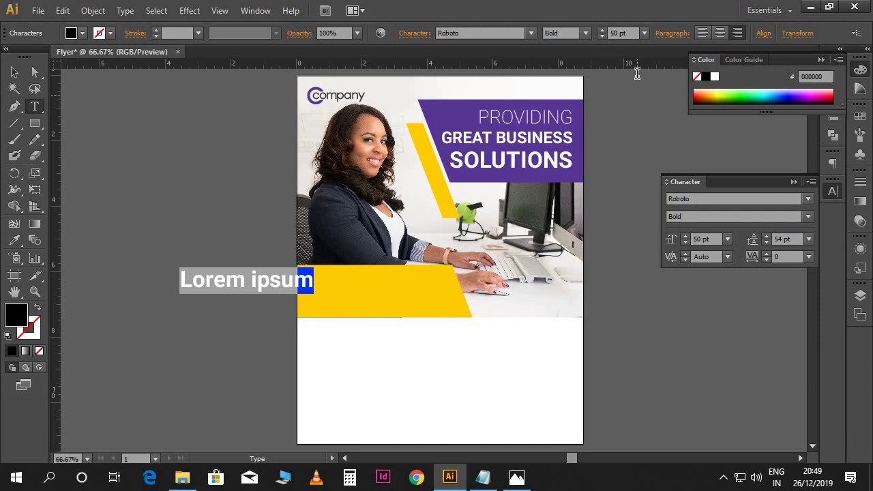
click(633, 34)
text(40)
key(Return)
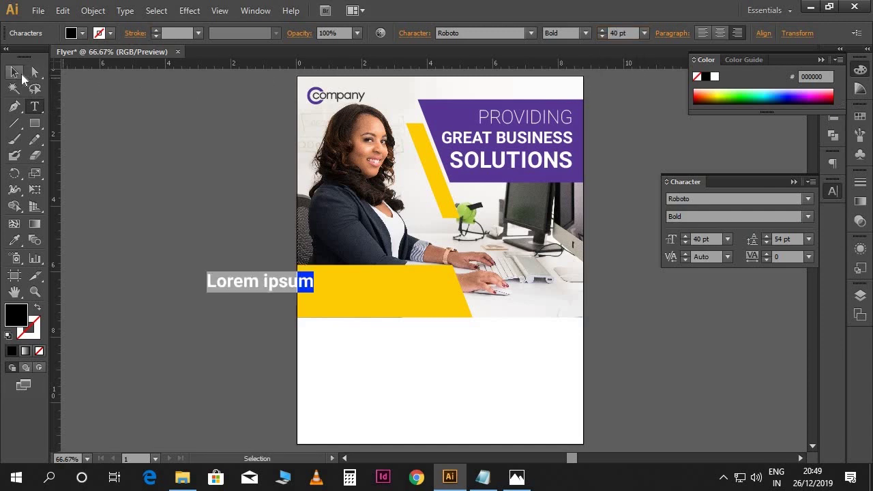
Step: Position the Lorem ipsum heading on the yellow band
click(14, 71)
drag(291, 285, 392, 279)
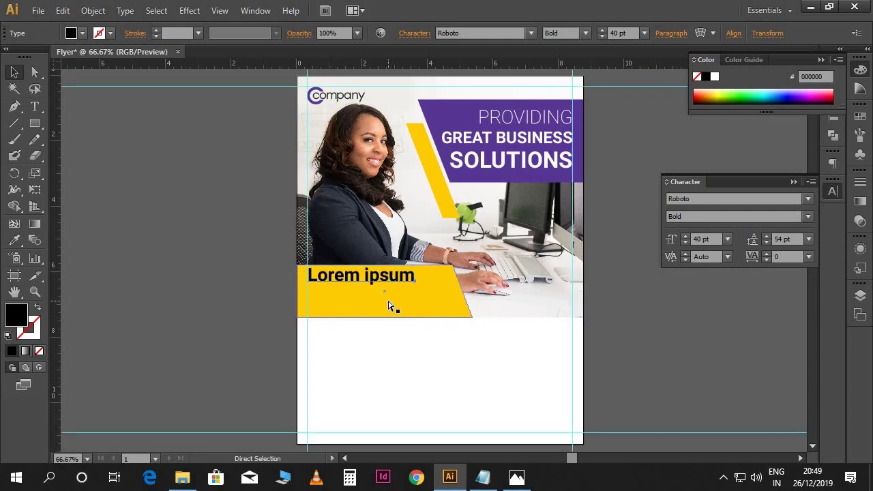
key(ctrl+plus)
scroll(390, 300, down, 1)
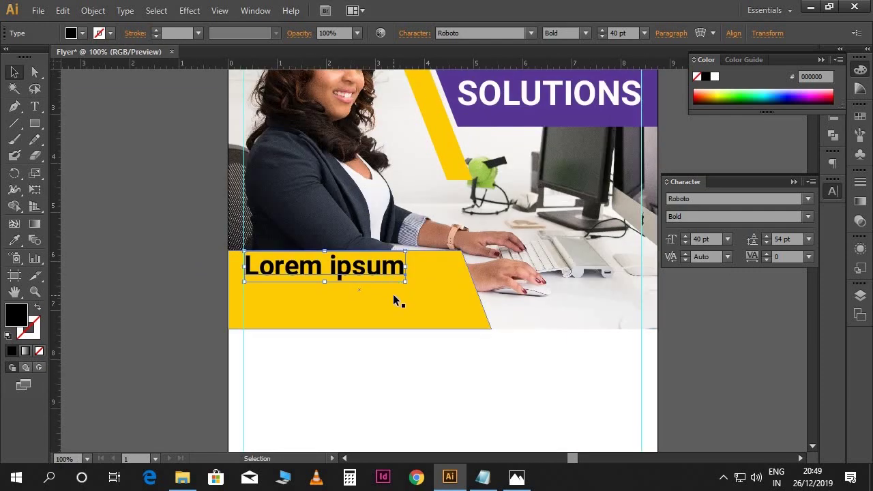
key(Left)
key(Left)
key(Down)
key(Down)
key(Down)
key(shift+Down)
Step: Colour the heading dark grey-blue (2f333e) sampled from the jacket
key(i)
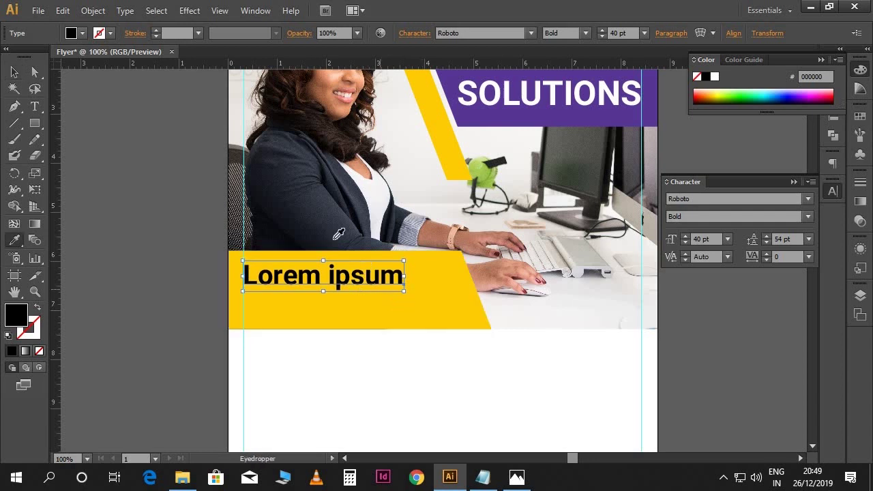
click(297, 216)
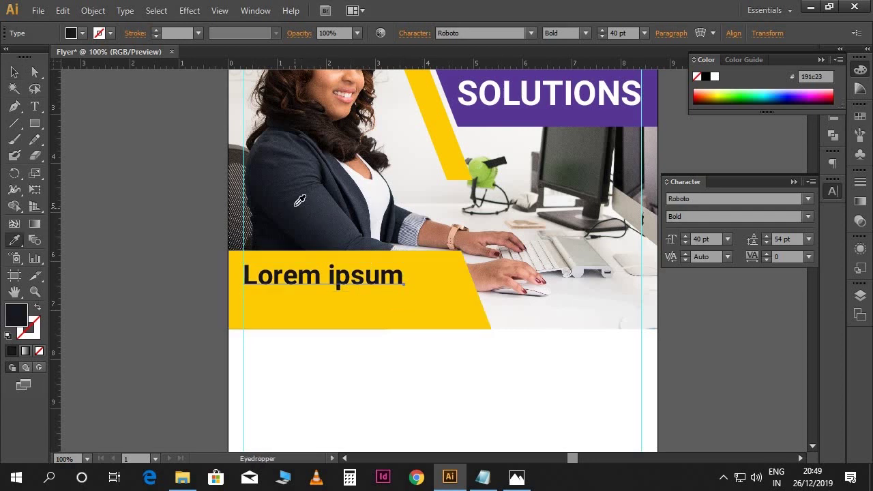
click(300, 201)
click(310, 190)
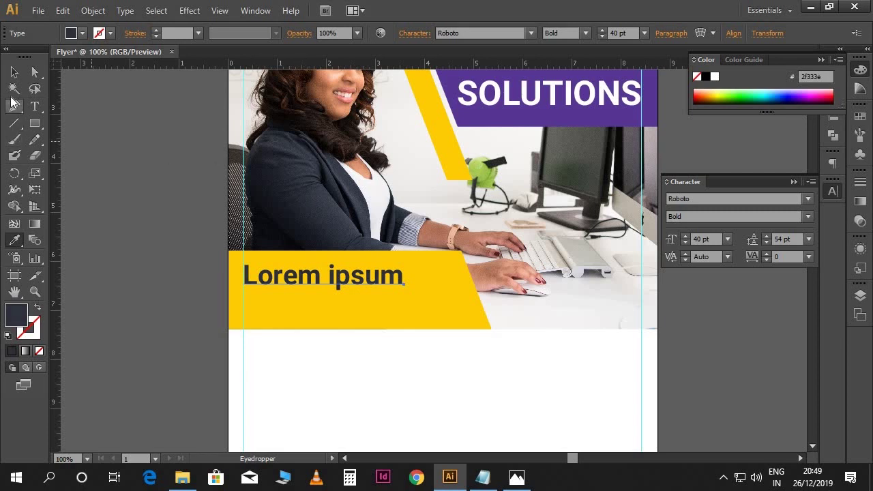
click(14, 72)
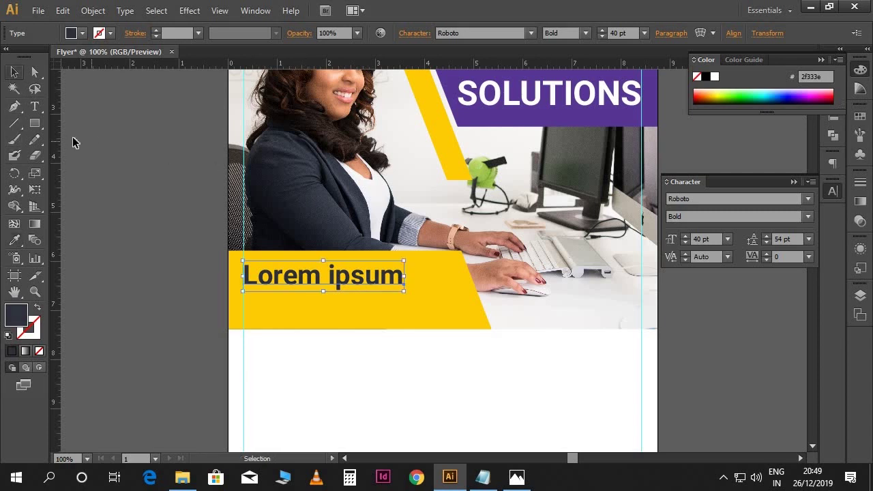
click(211, 321)
scroll(210, 321, down, 2)
drag(305, 309, 302, 295)
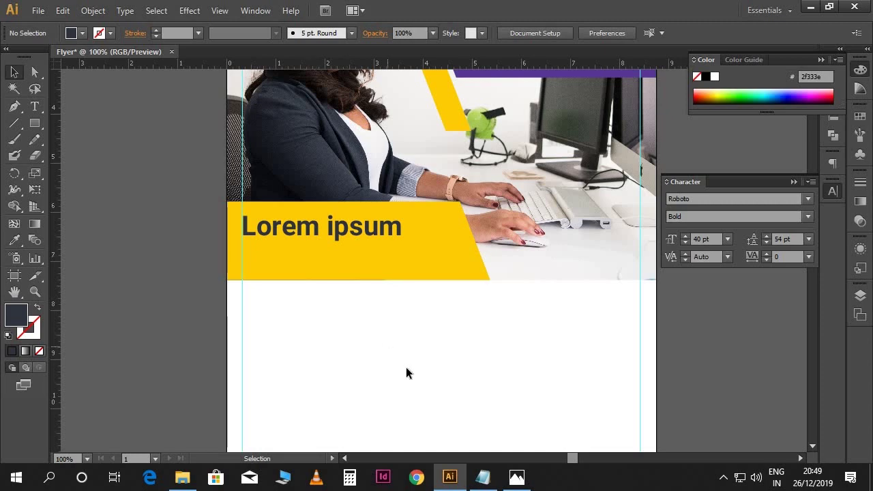
Step: Copy the two subtitle lines from Notepad into a new text area under the Lorem ipsum heading
click(484, 471)
drag(350, 205, 116, 193)
key(alt+Tab)
key(t)
drag(242, 243, 455, 278)
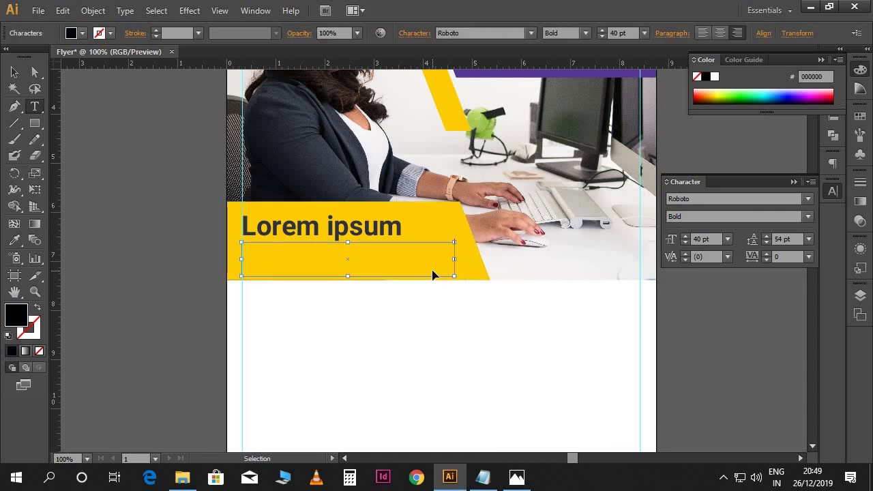
key(ctrl+v)
key(Escape)
Step: Style the subtitle as 16 pt Light, left-aligned, with Auto leading
triple_click(420, 259)
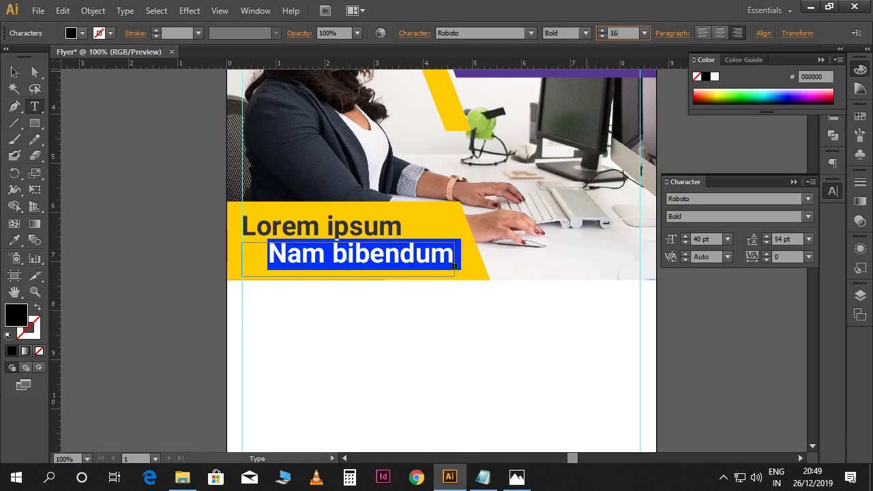
text(16)
key(Return)
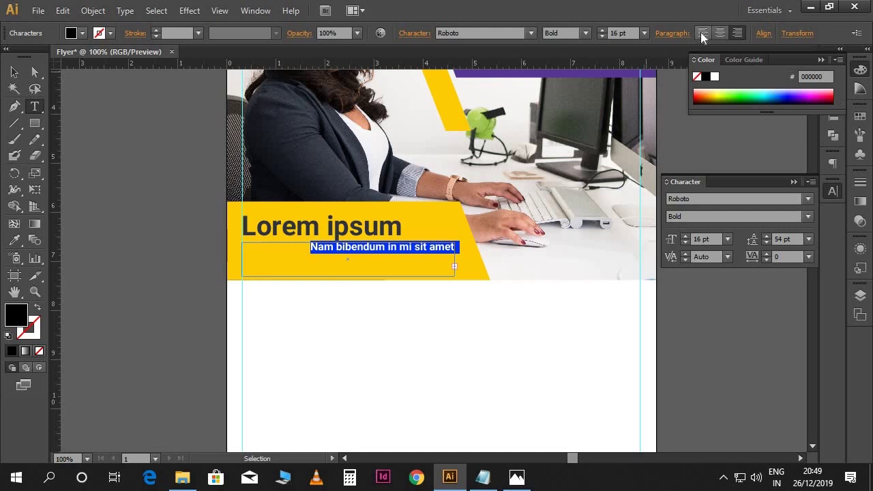
click(702, 34)
click(585, 33)
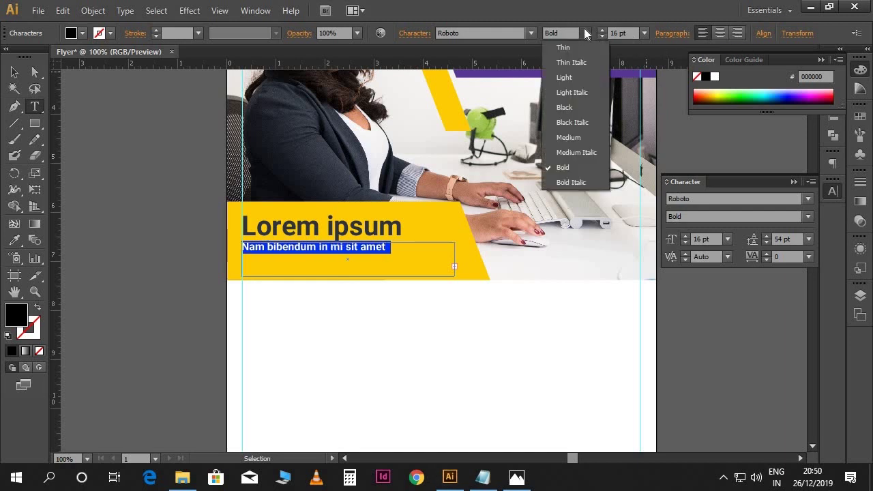
click(574, 78)
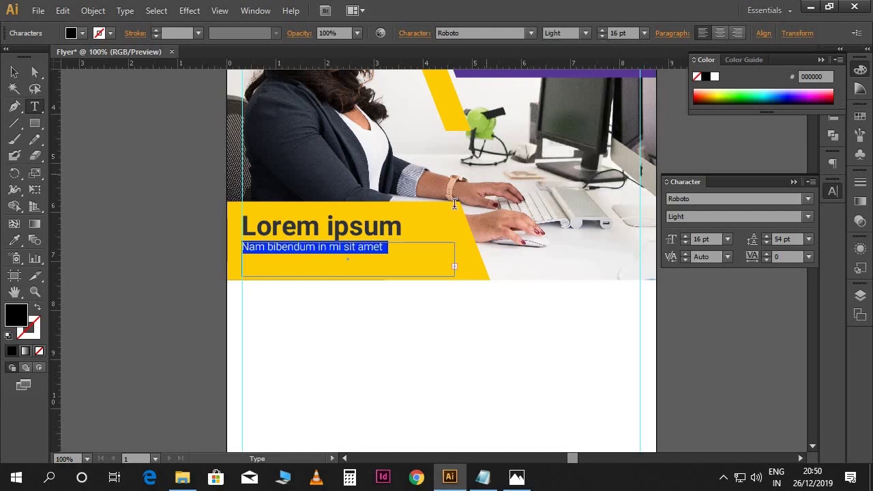
click(807, 239)
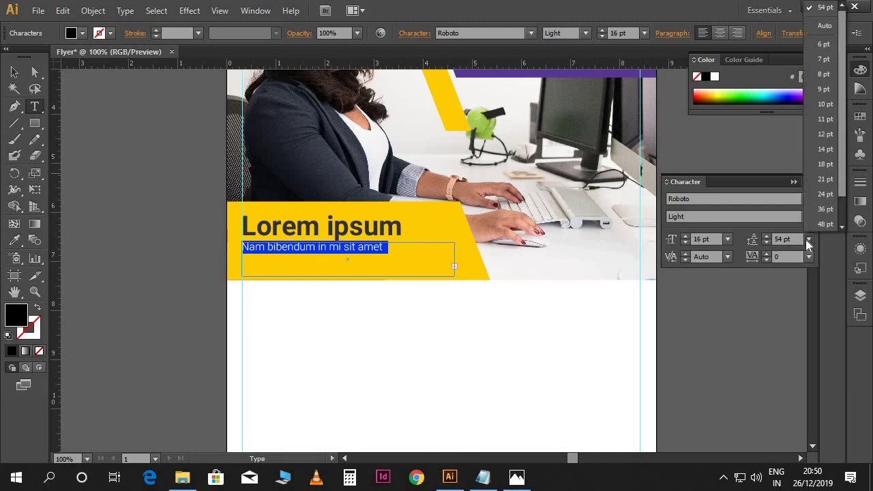
click(827, 25)
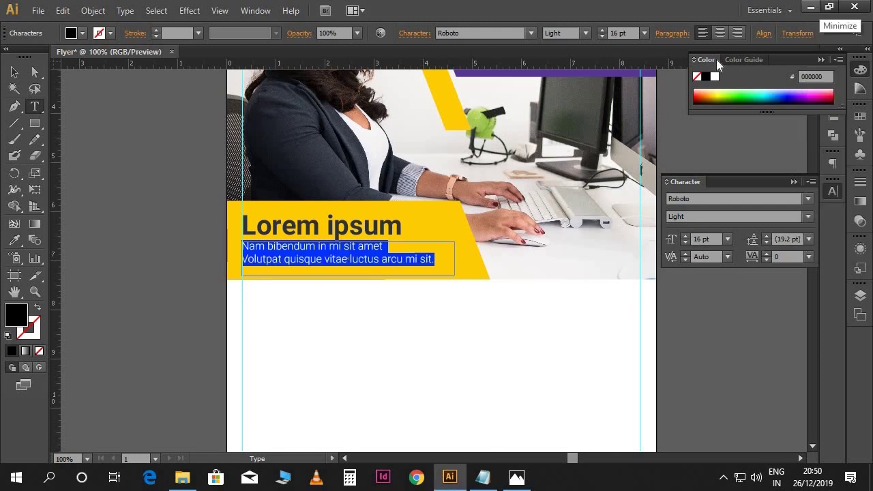
Step: Select the Lorem ipsum heading and subtitle together, then deselect them
click(15, 73)
click(136, 197)
drag(366, 261, 350, 241)
click(355, 211)
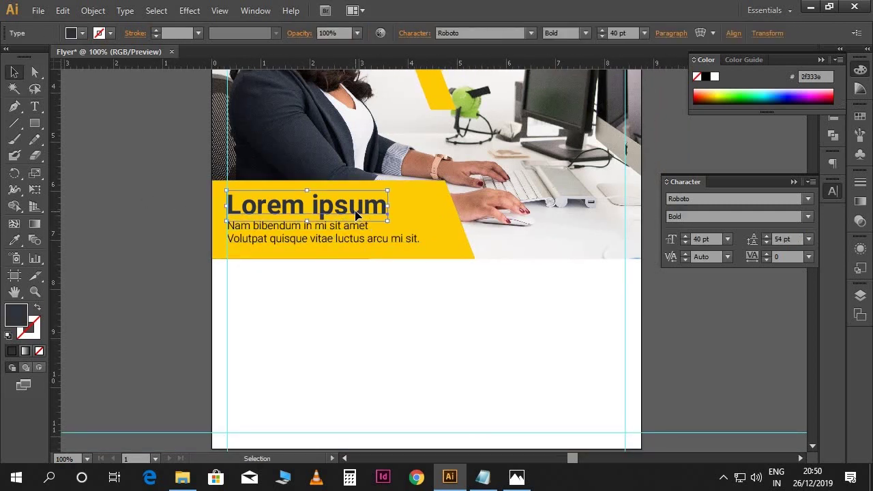
shift+click(359, 234)
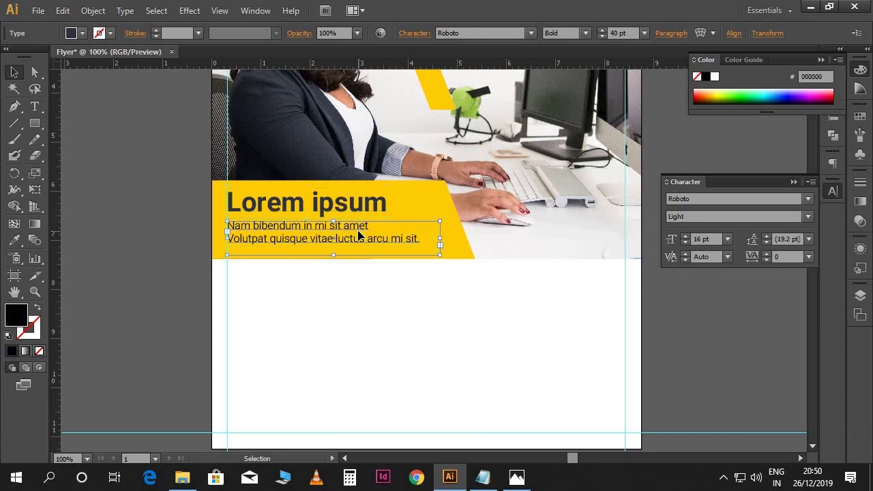
click(425, 334)
drag(425, 333, 402, 321)
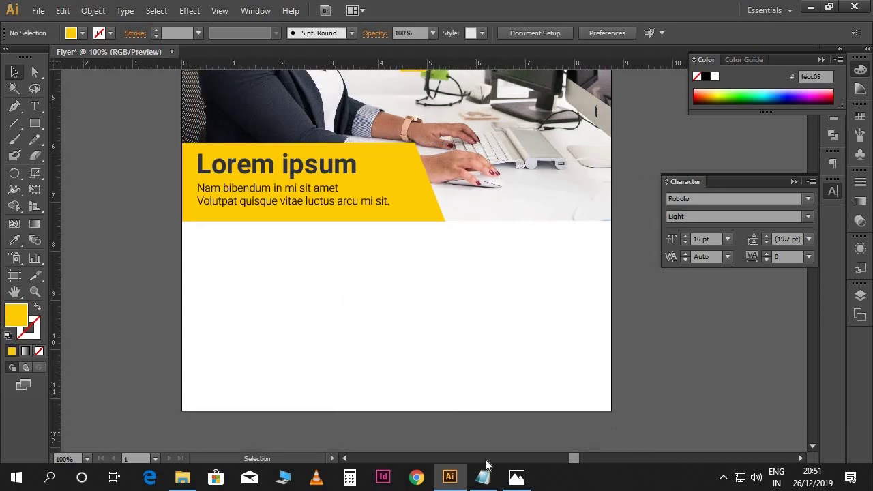
Step: Copy the four-line Lorem ipsum dolor paragraph from Notepad and draw a text area below the yellow band, with guides shown
click(482, 477)
drag(118, 231, 348, 270)
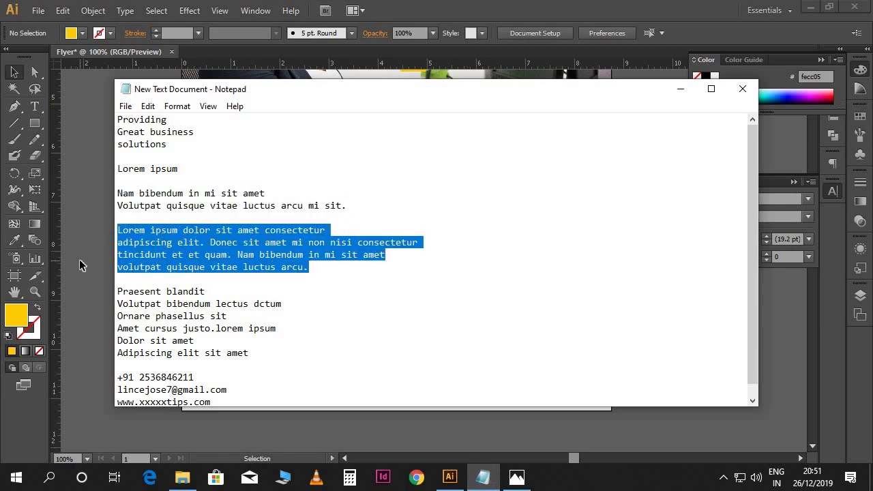
key(alt+Tab)
key(t)
key(ctrl+semicolon)
drag(197, 242, 435, 294)
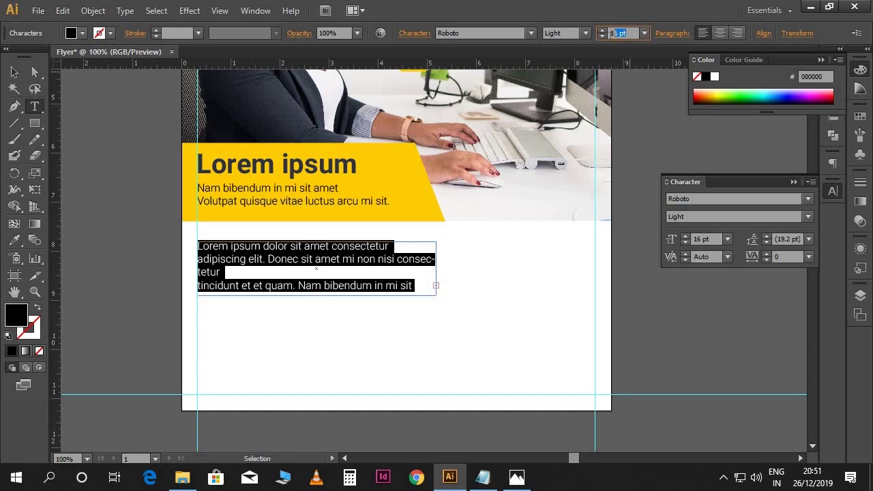
Step: Set the paragraph to 12 pt and make its first line Bold
click(631, 32)
text(12)
key(Return)
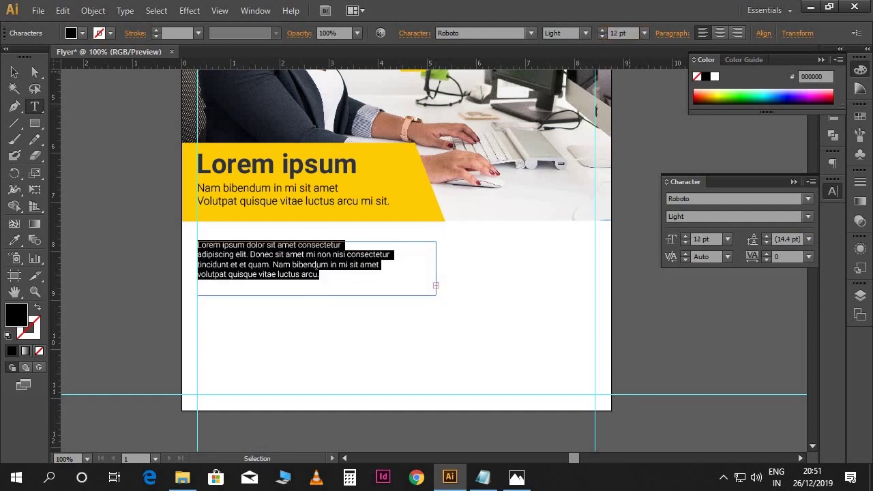
drag(377, 244, 191, 245)
click(585, 33)
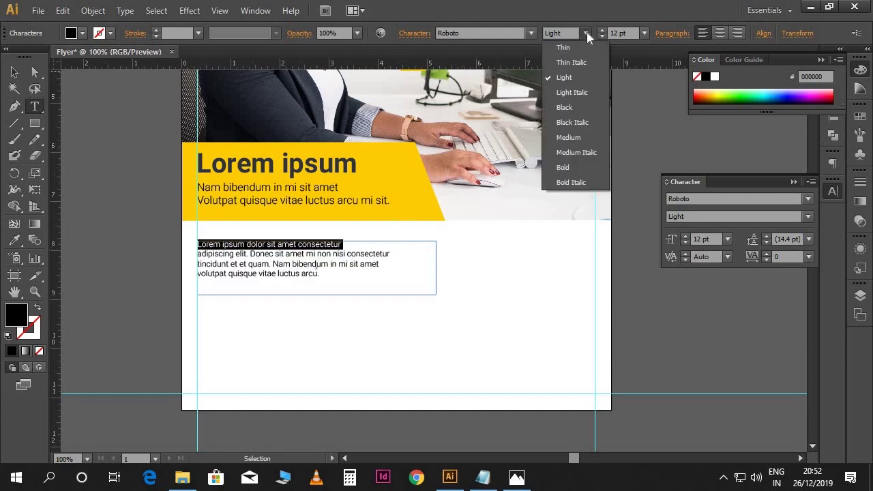
click(570, 163)
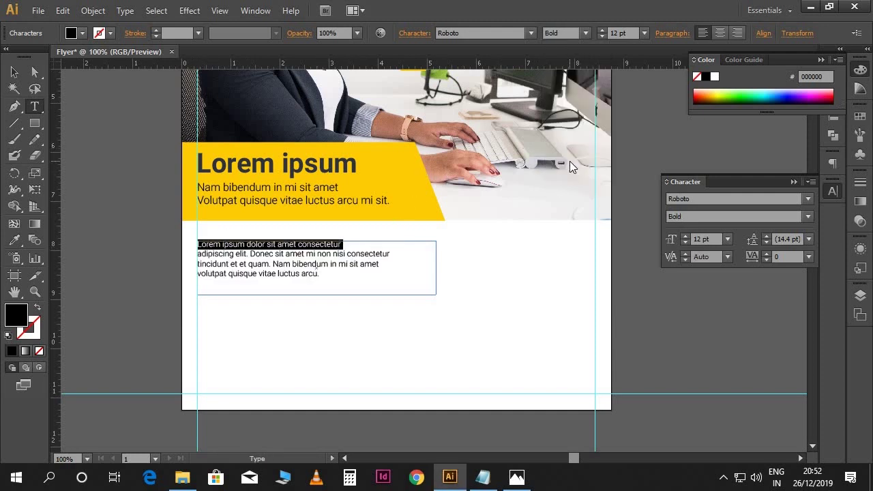
Step: Tighten the text frame and duplicate the paragraph block twice downward
click(14, 74)
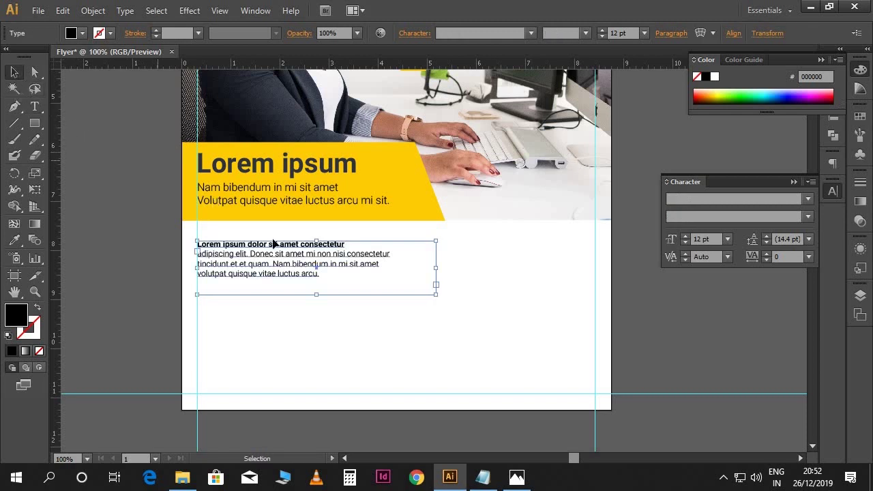
drag(315, 295, 344, 265)
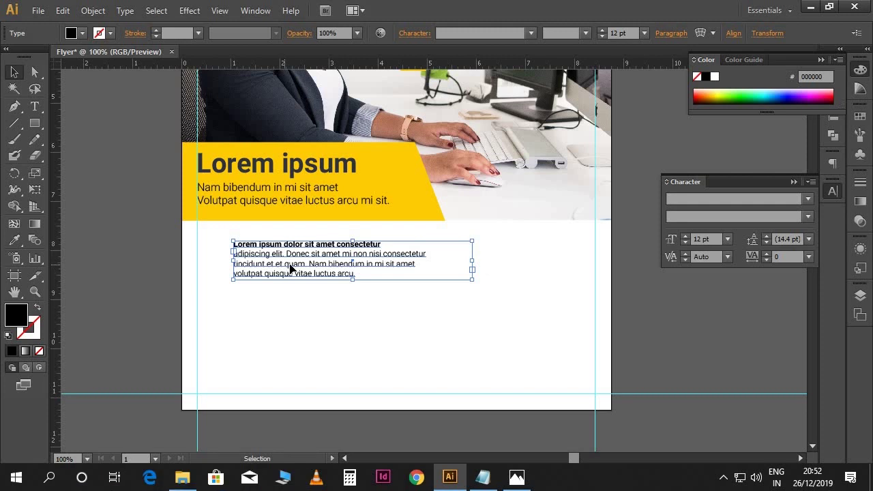
drag(298, 276, 321, 378)
key(Down)
key(Down)
key(Down)
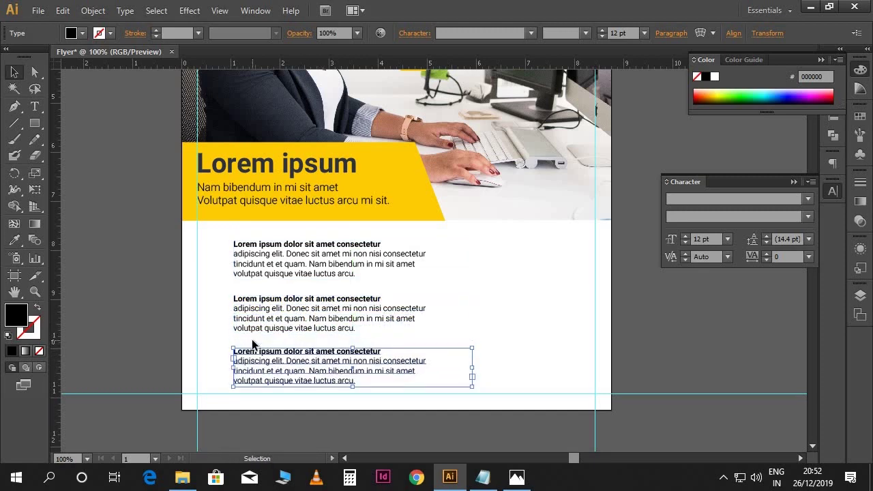
click(200, 276)
scroll(138, 244, up, 1)
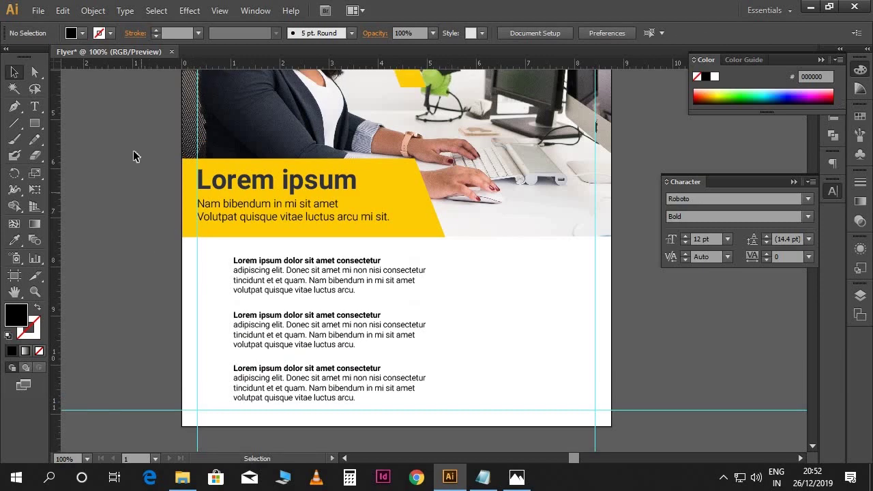
Step: Place the Icon 2, Icon 3 and Icon 4 image files onto the flyer
click(38, 10)
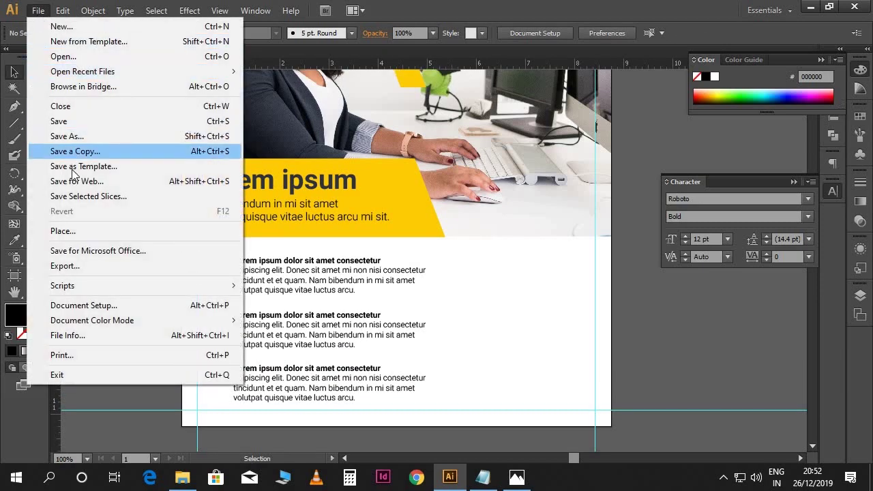
click(81, 232)
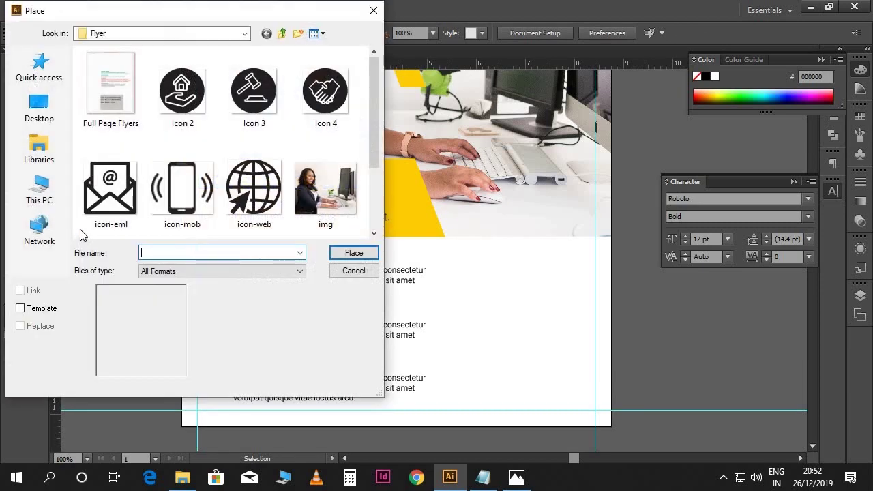
click(182, 92)
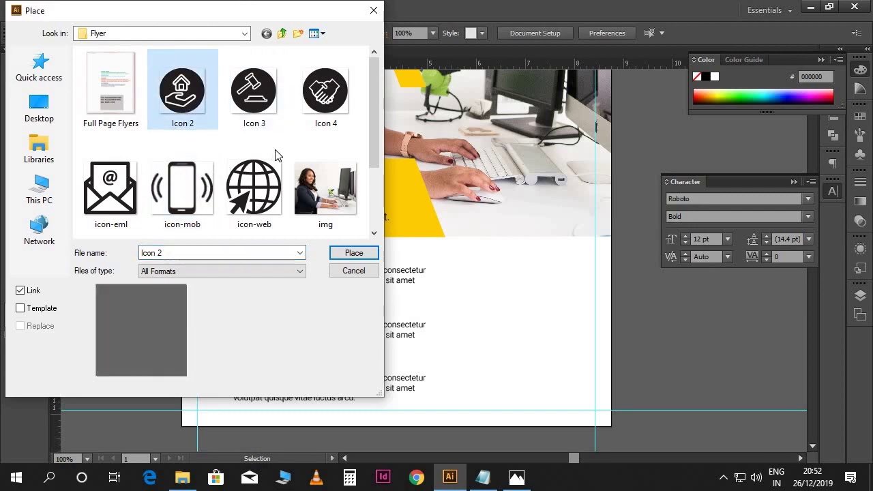
click(354, 260)
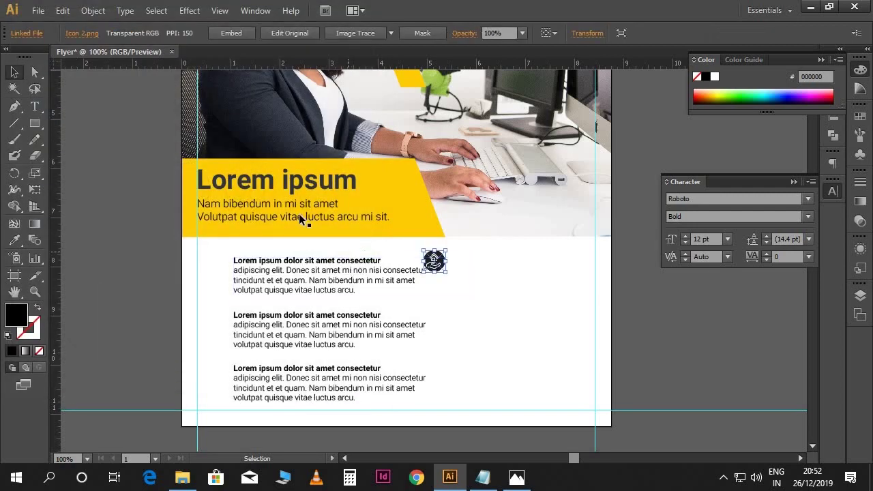
click(38, 11)
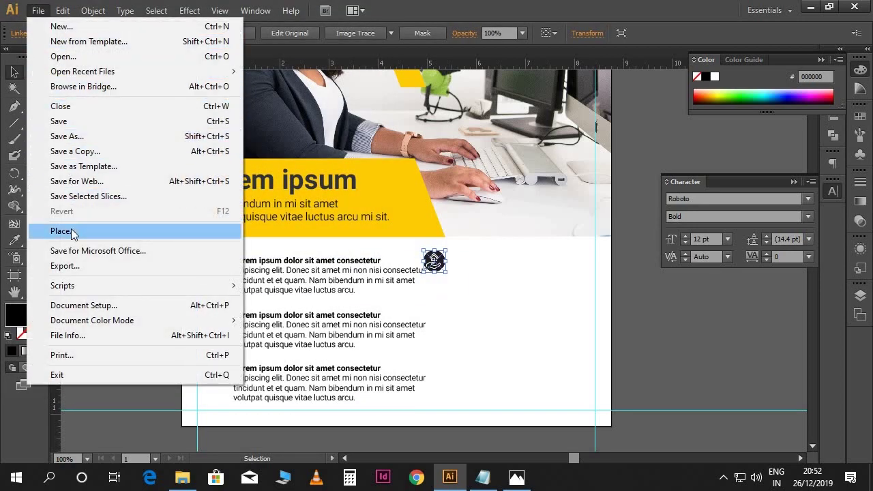
click(70, 232)
click(254, 92)
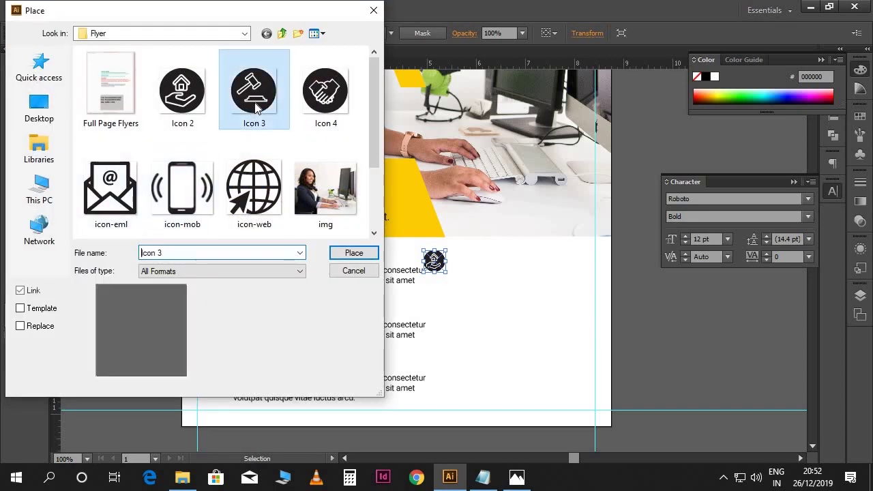
click(354, 253)
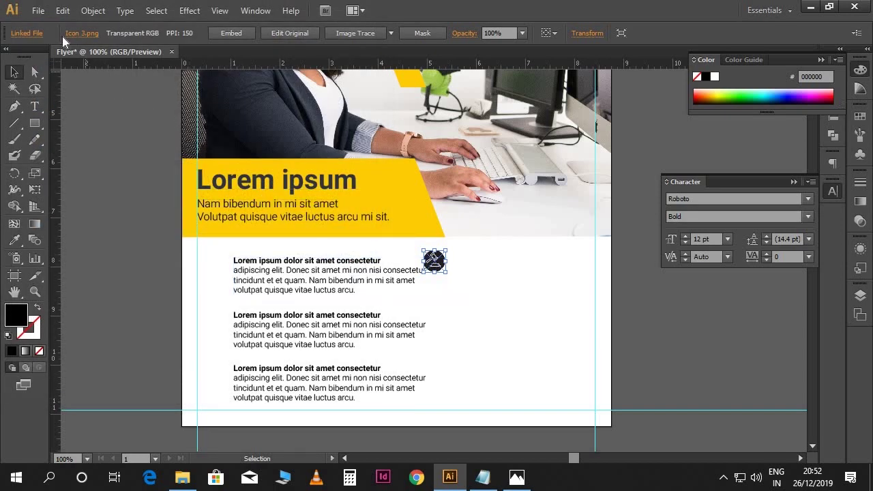
click(42, 16)
click(90, 226)
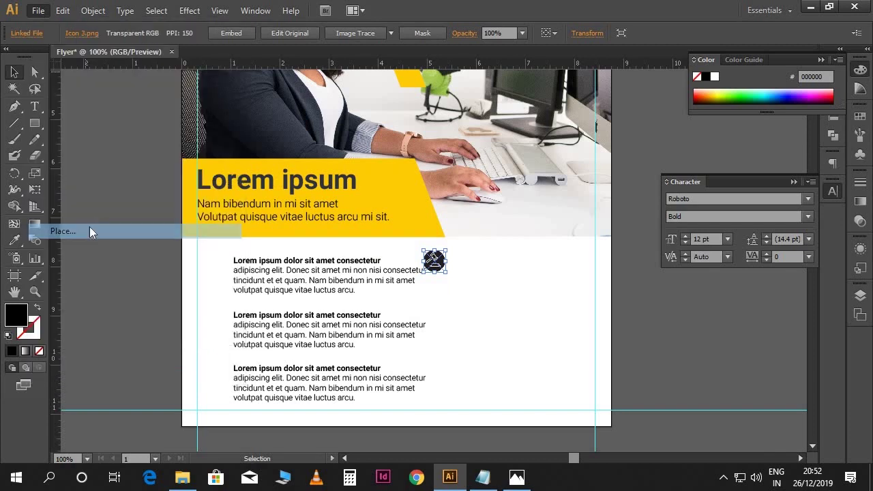
click(315, 116)
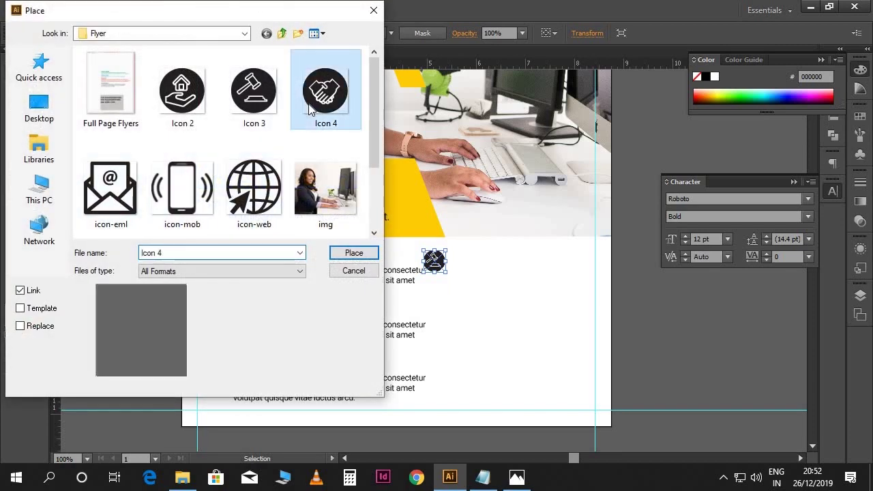
click(351, 254)
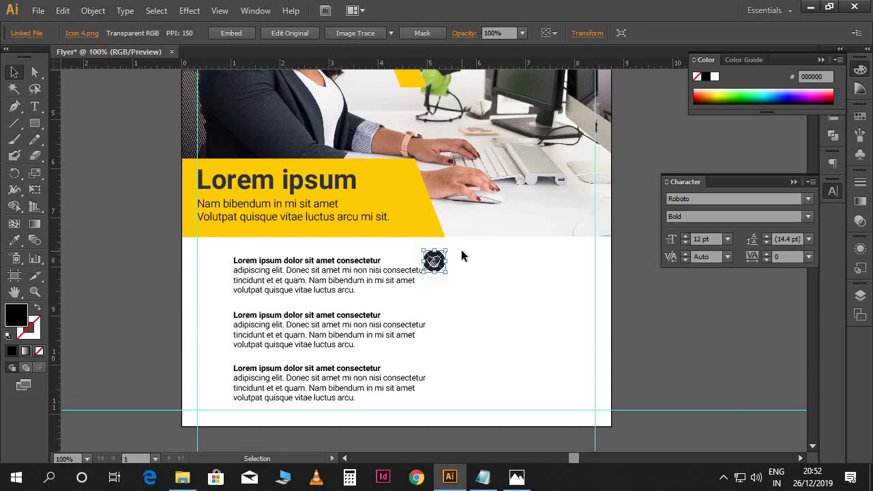
Step: Move the stacked icons left to the margin guide beside the first text block
shift+click(415, 275)
shift+click(413, 271)
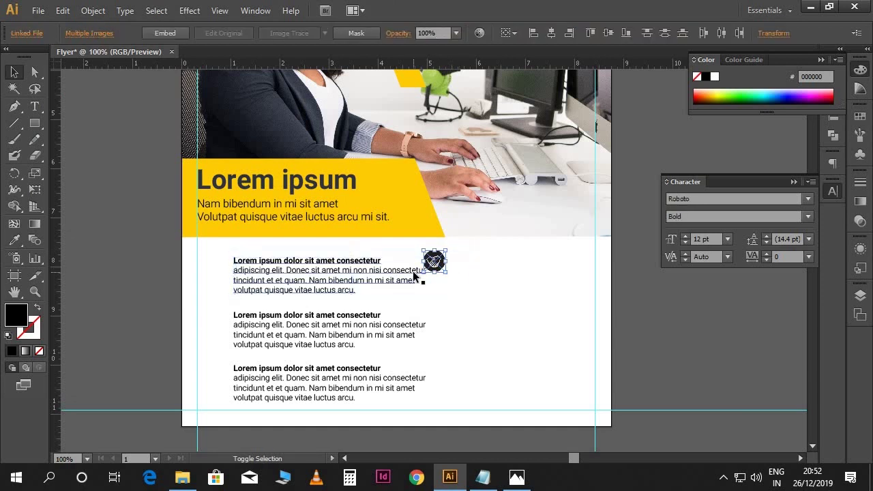
drag(434, 268, 247, 282)
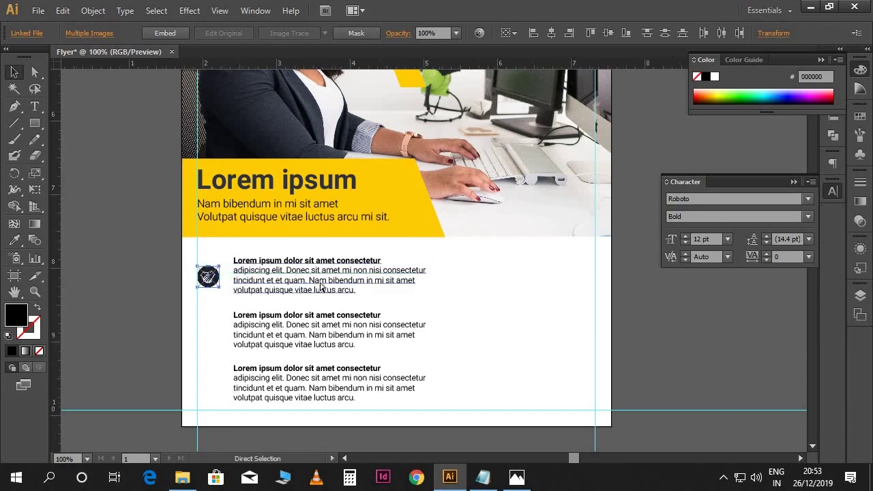
Step: Scale up the stacked icons beside the first feature row
key(ctrl+plus)
drag(274, 310, 383, 227)
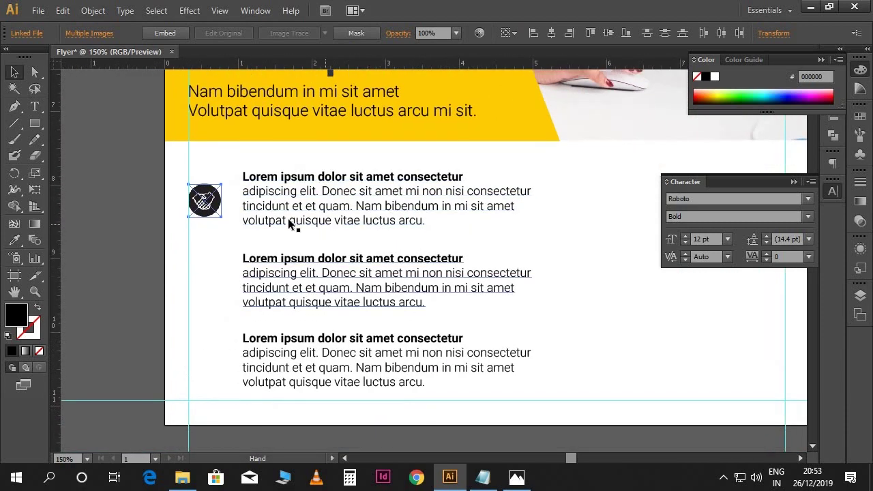
drag(225, 222, 284, 244)
key(Up)
key(Up)
key(Up)
key(Up)
key(Up)
key(Up)
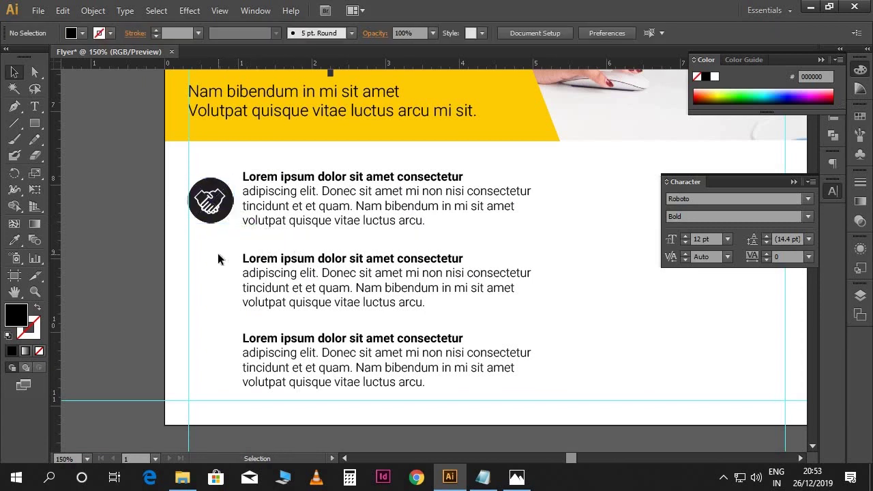
Step: Move the handshake icon to the second row and the gavel icon to the third
drag(221, 221, 222, 306)
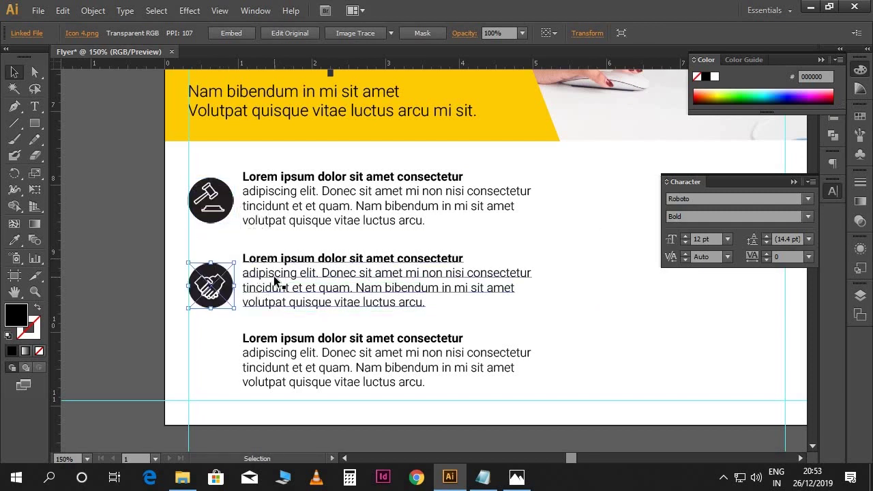
click(211, 207)
drag(213, 208, 213, 373)
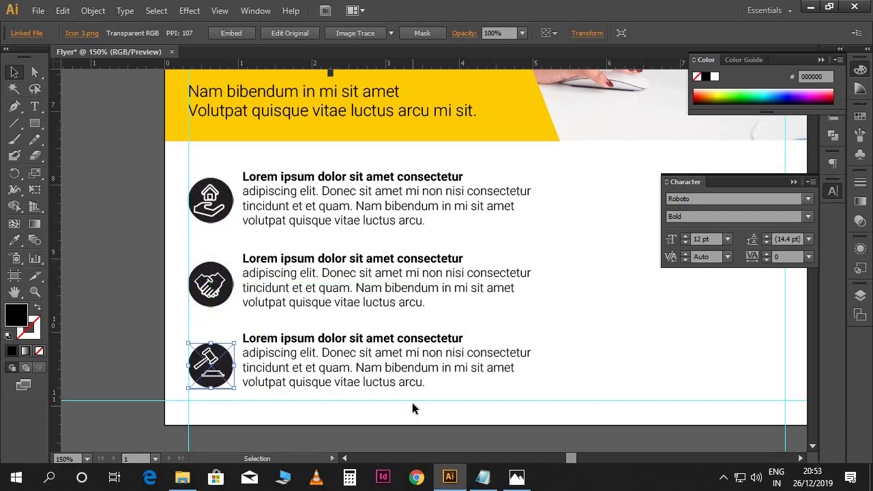
key(Up)
key(Up)
key(Up)
click(153, 311)
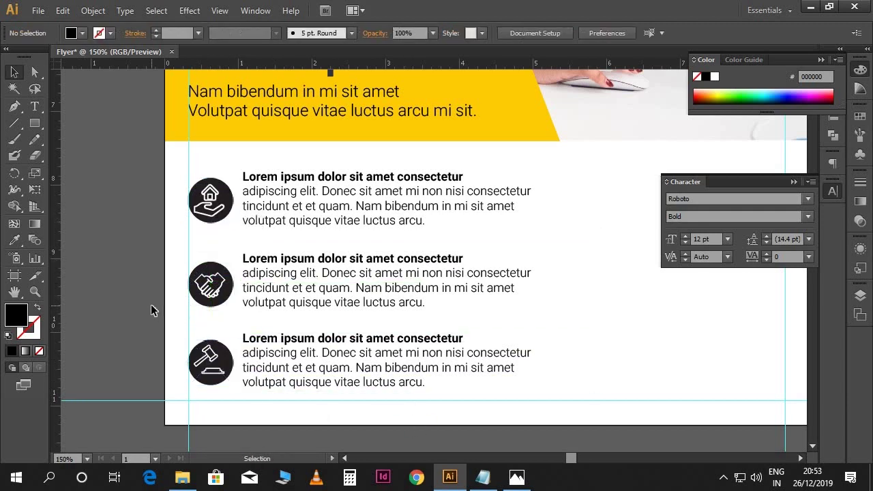
scroll(153, 310, down, 1)
Step: Vertically centre the handshake and gavel icons on their text blocks
click(208, 191)
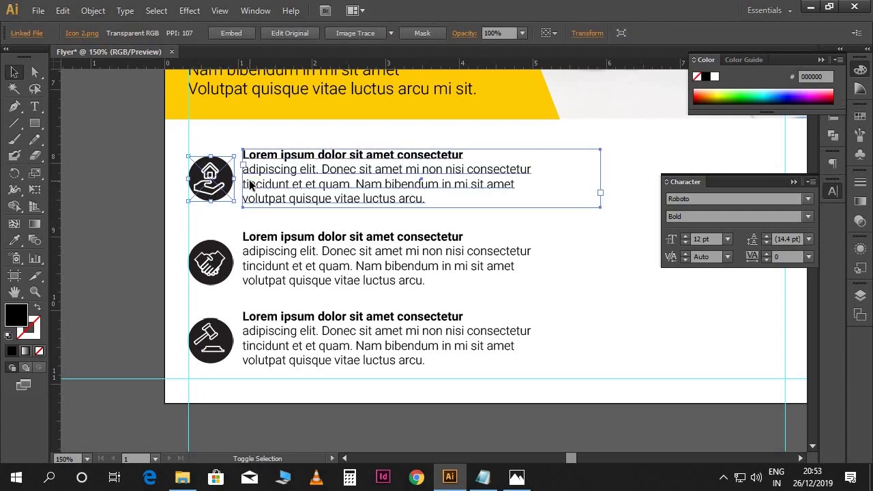
shift+click(251, 184)
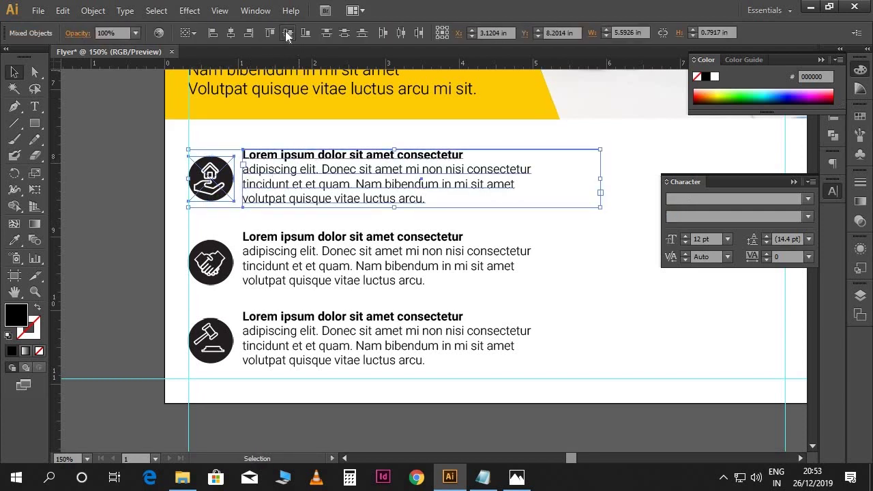
click(249, 260)
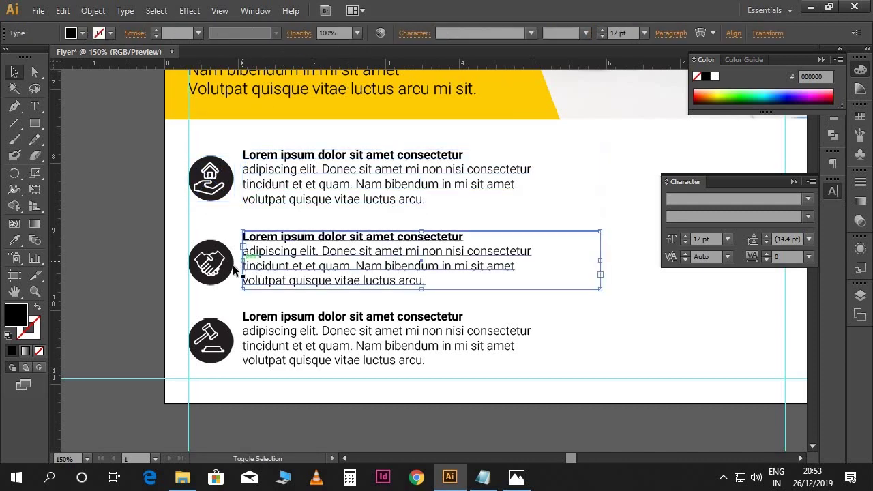
shift+click(229, 273)
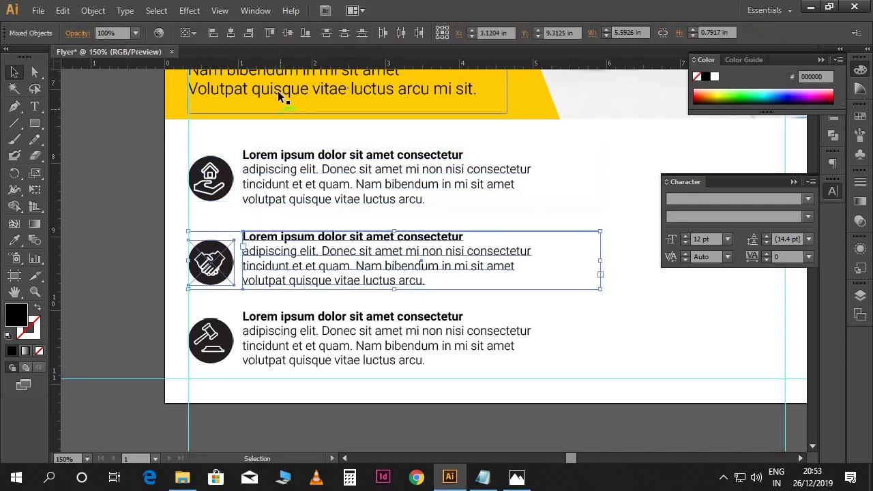
click(283, 33)
click(270, 327)
shift+click(229, 327)
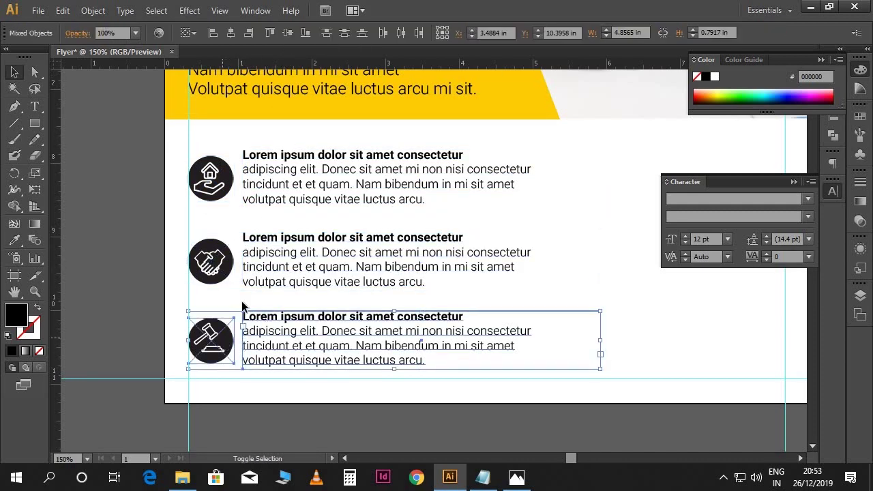
click(283, 32)
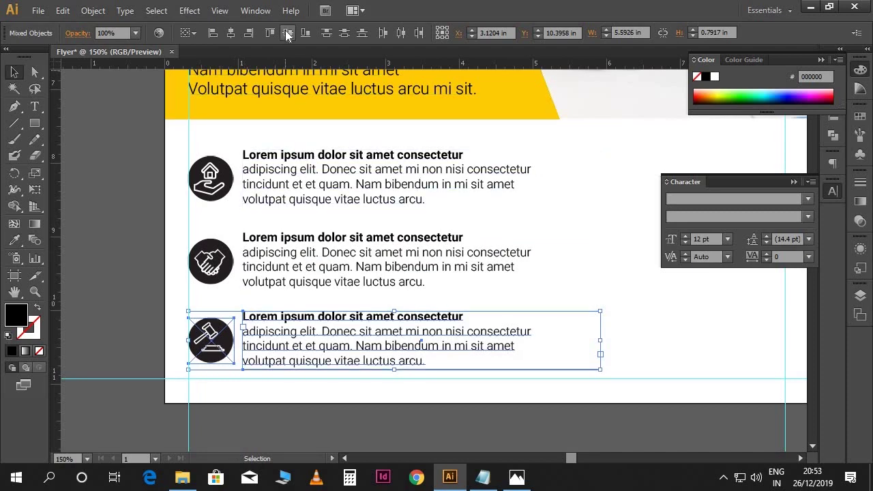
click(175, 164)
Step: Nudge the handshake row up slightly and zoom back out to 100%
click(245, 259)
shift+click(221, 267)
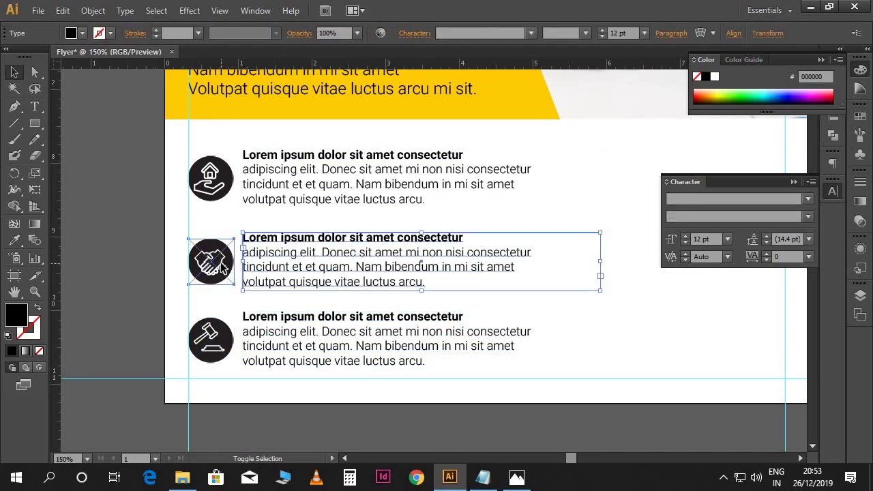
key(Up)
key(Up)
key(Up)
key(Up)
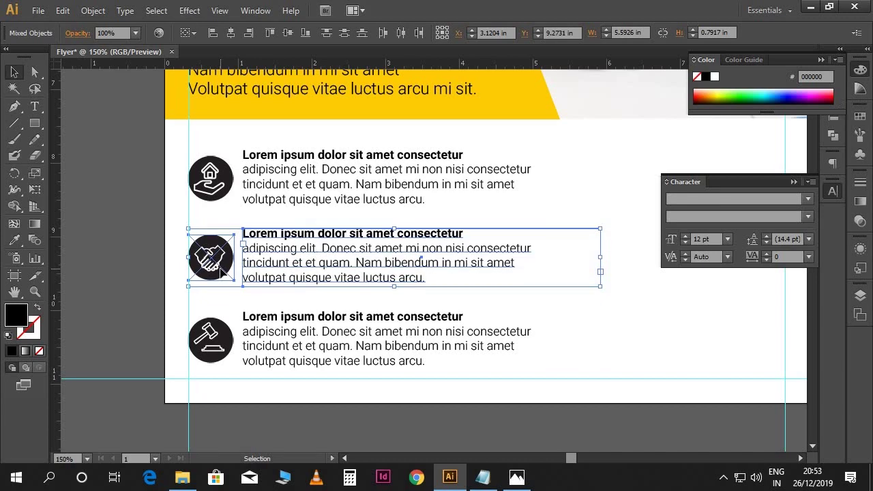
click(133, 276)
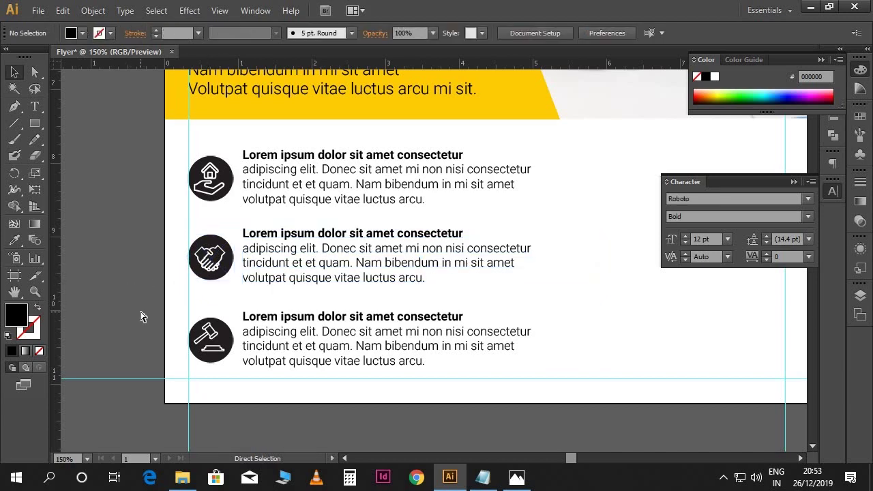
key(ctrl+minus)
scroll(256, 309, up, 2)
scroll(286, 294, right, 4)
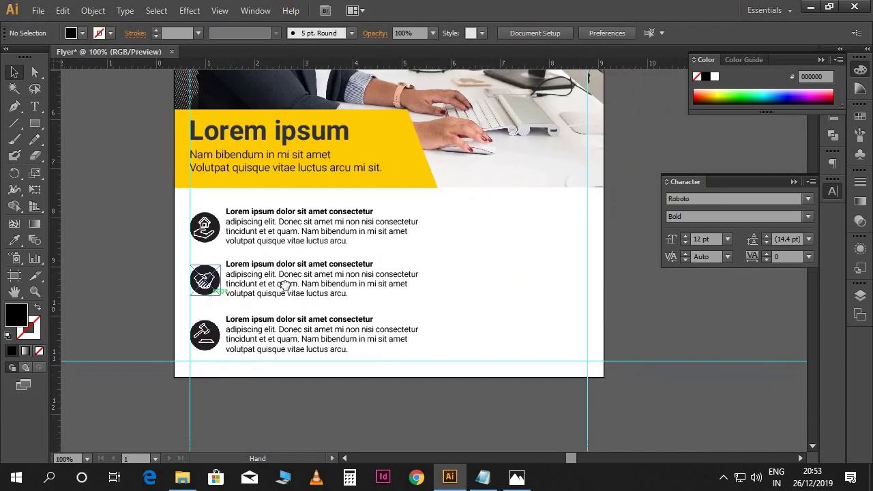
Step: Change the fill of the three feature text blocks to dark grey 353535
scroll(292, 289, down, 1)
click(257, 242)
shift+click(258, 268)
shift+click(278, 317)
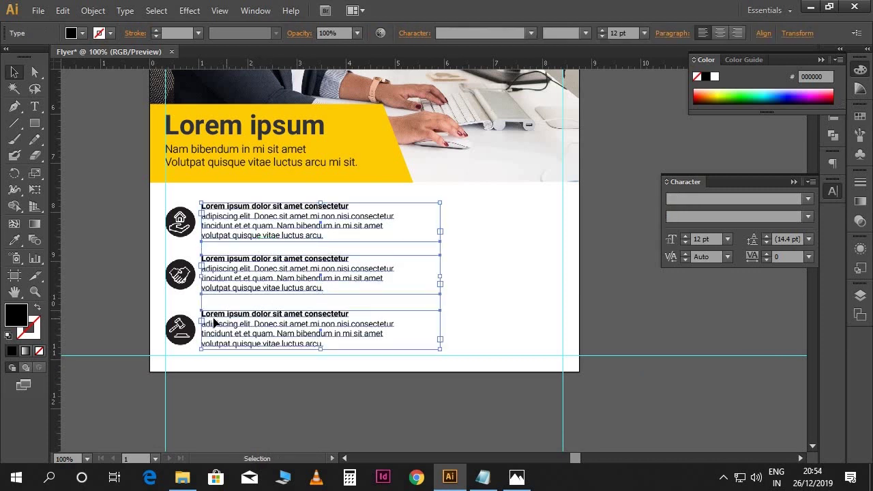
double_click(13, 316)
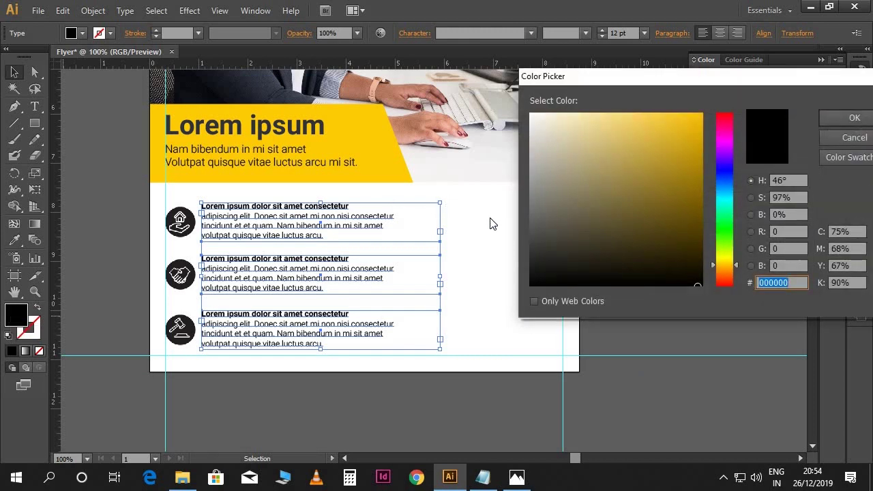
click(531, 249)
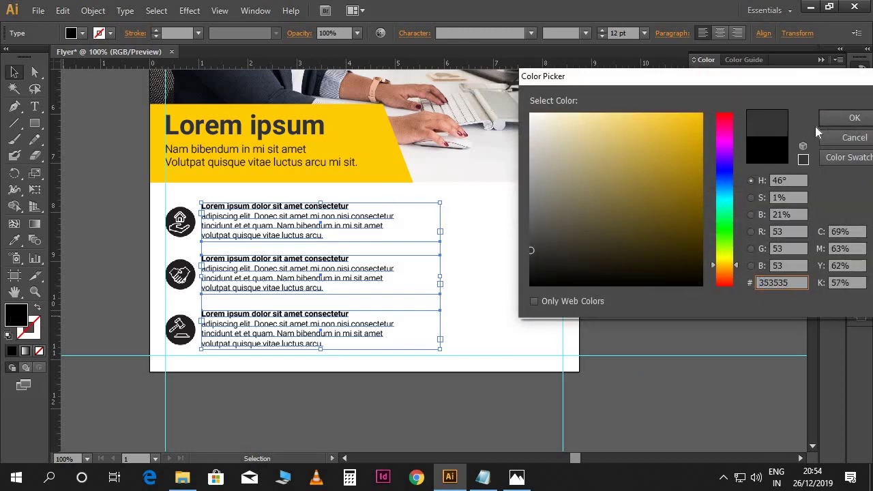
click(826, 121)
click(514, 261)
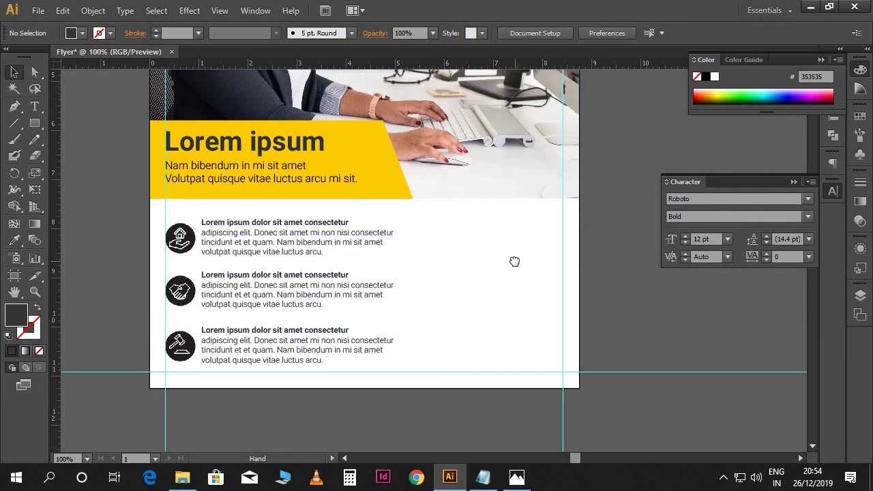
Step: Zoom out to review the whole flyer, then select the purple headline panel
scroll(478, 253, up, 1)
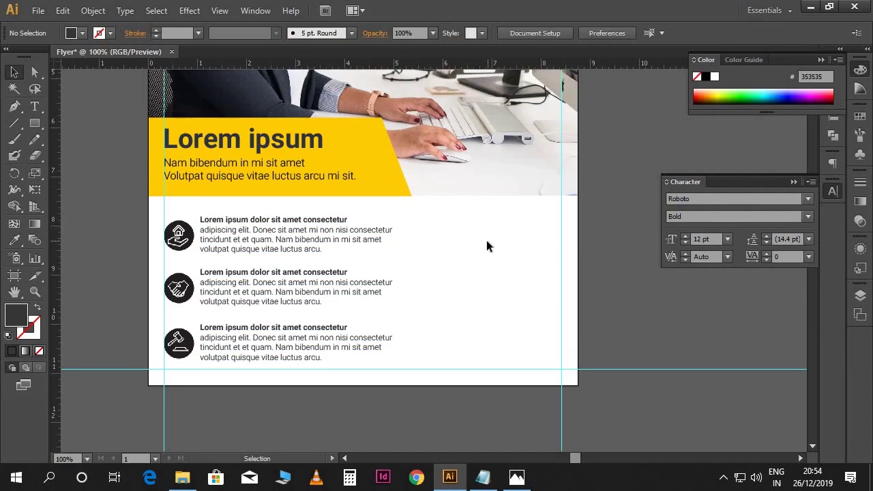
scroll(487, 246, up, 2)
key(ctrl+minus)
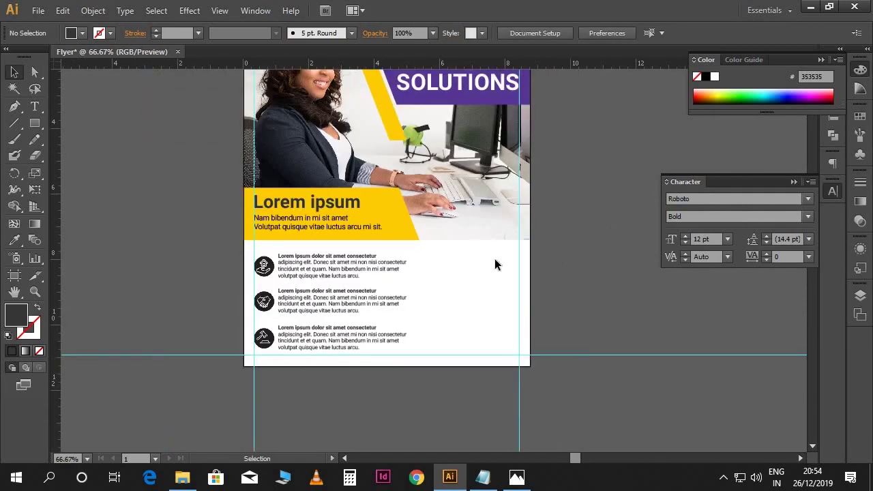
key(ctrl+plus)
scroll(450, 277, up, 7)
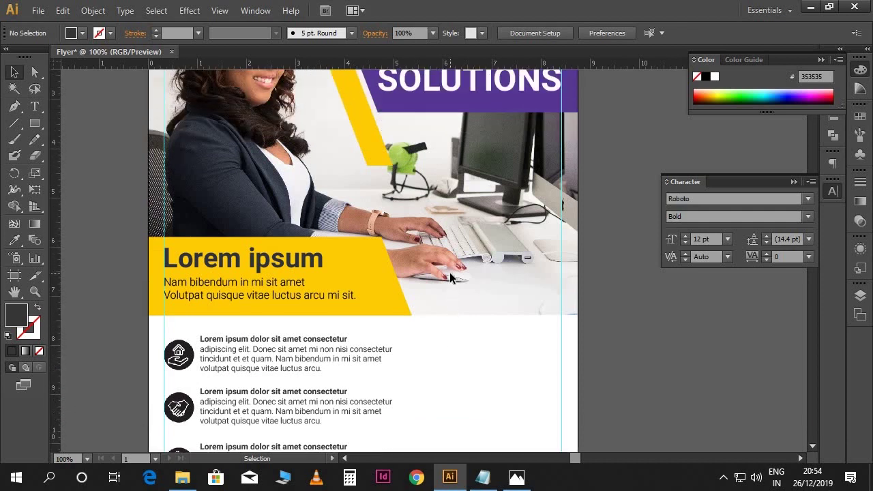
click(420, 159)
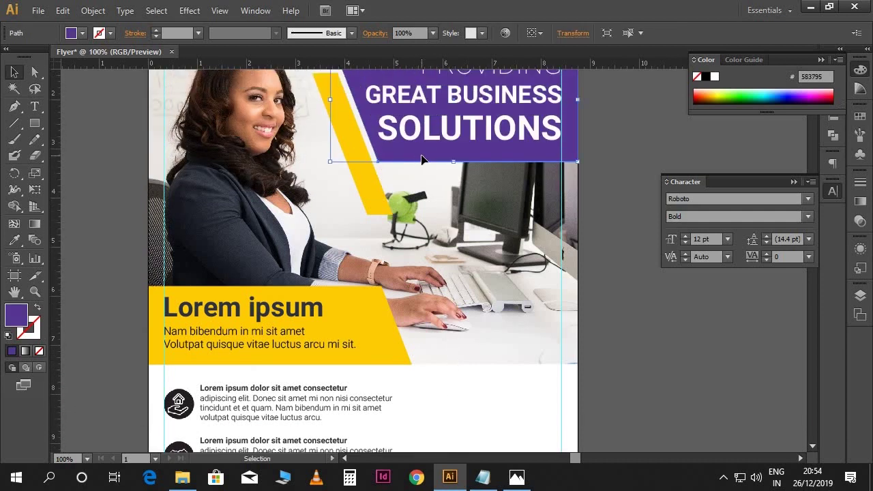
Step: Duplicate the purple panel down beside the feature rows and shrink the copy
drag(421, 160, 454, 423)
scroll(452, 375, down, 12)
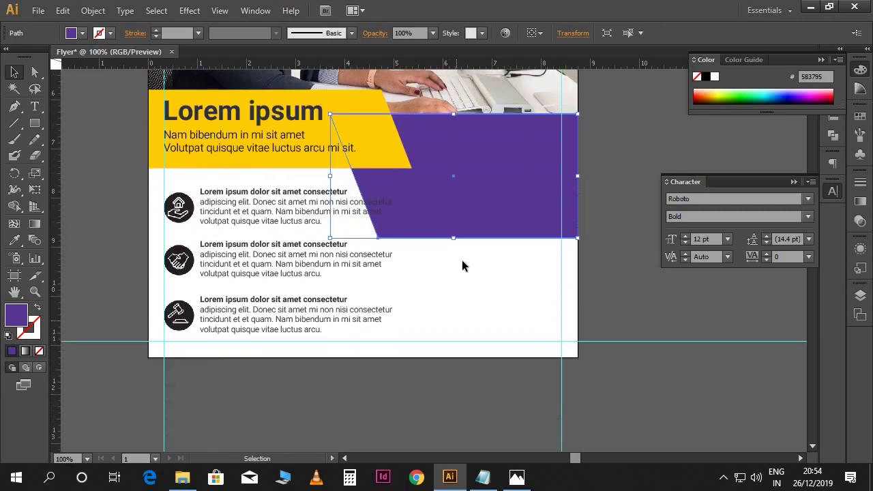
drag(455, 233, 452, 284)
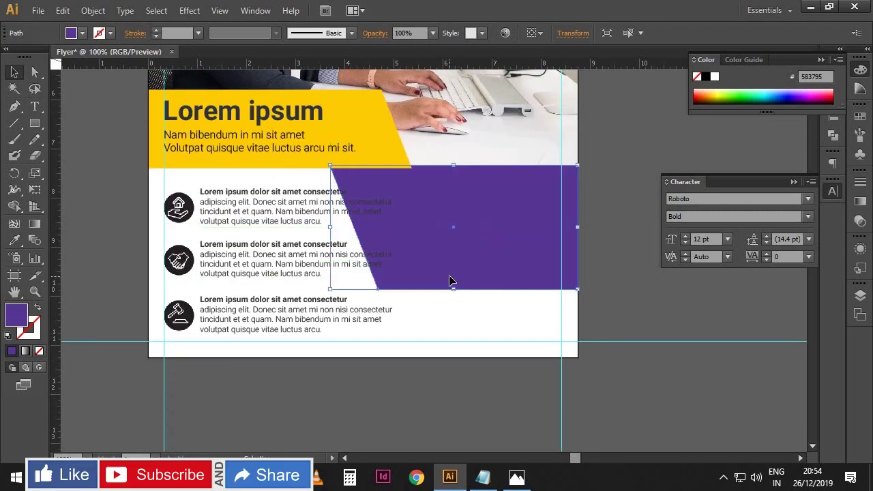
key(Down)
key(Down)
key(Down)
key(Down)
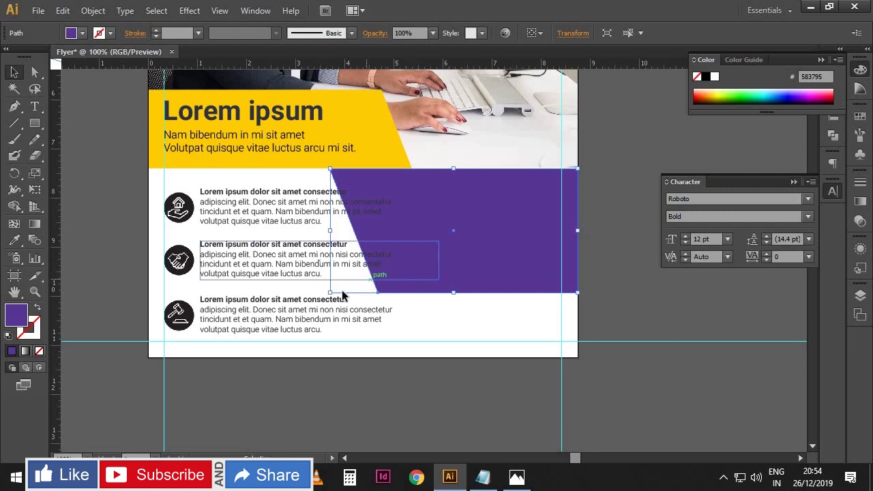
drag(332, 295, 409, 253)
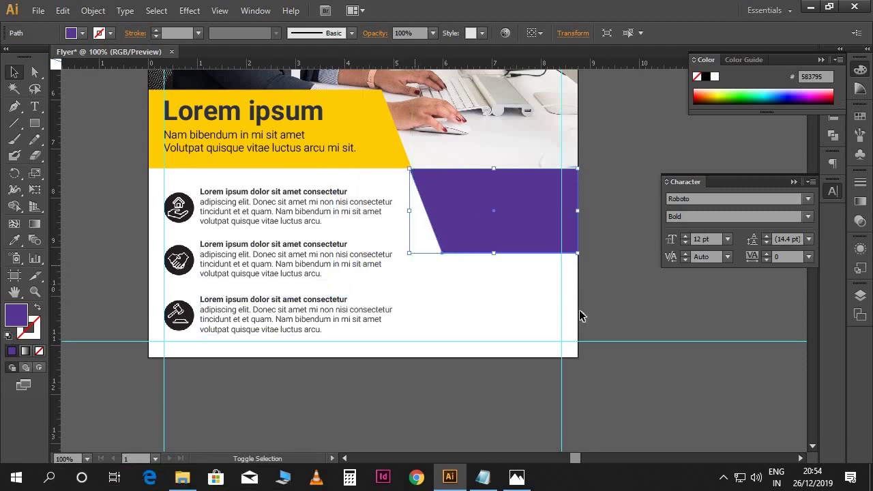
click(649, 396)
scroll(641, 397, up, 1)
click(531, 266)
click(536, 271)
scroll(538, 273, up, 2)
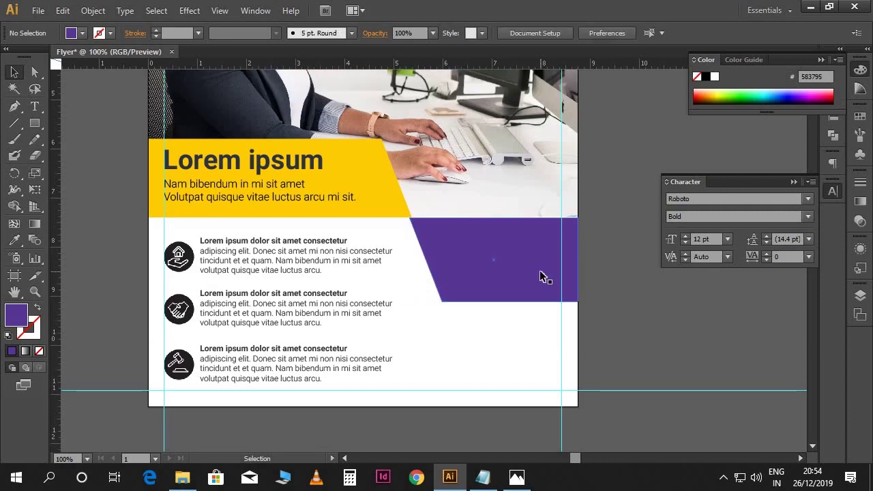
Step: Copy the contact text from Notepad
click(484, 476)
scroll(213, 330, down, 1)
drag(265, 343, 96, 279)
key(alt+Tab)
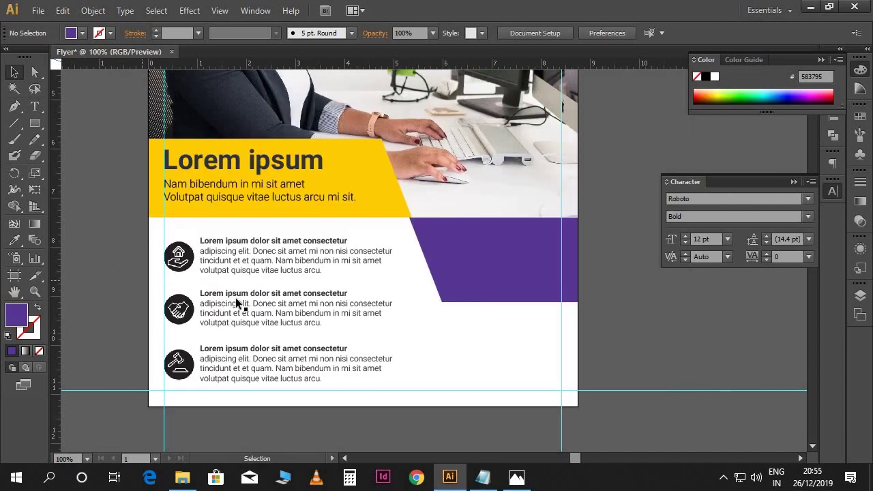
Step: Paste the contact text into a new text frame, right-aligned at 15 pt
key(t)
drag(457, 334, 560, 396)
key(ctrl+v)
key(ctrl+a)
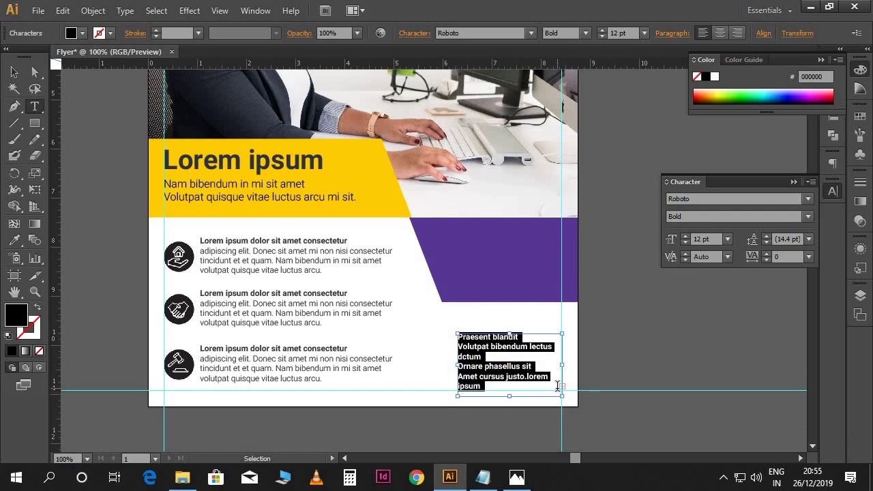
click(738, 32)
click(621, 32)
text(1)
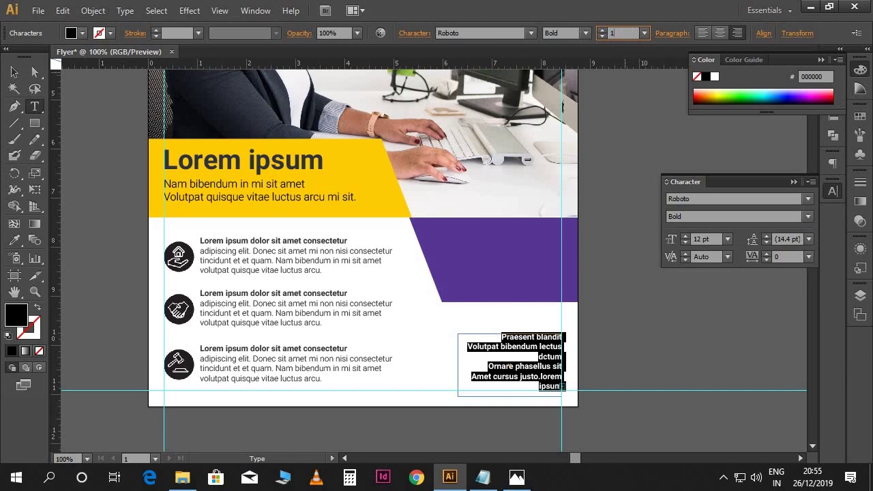
text(5)
key(Return)
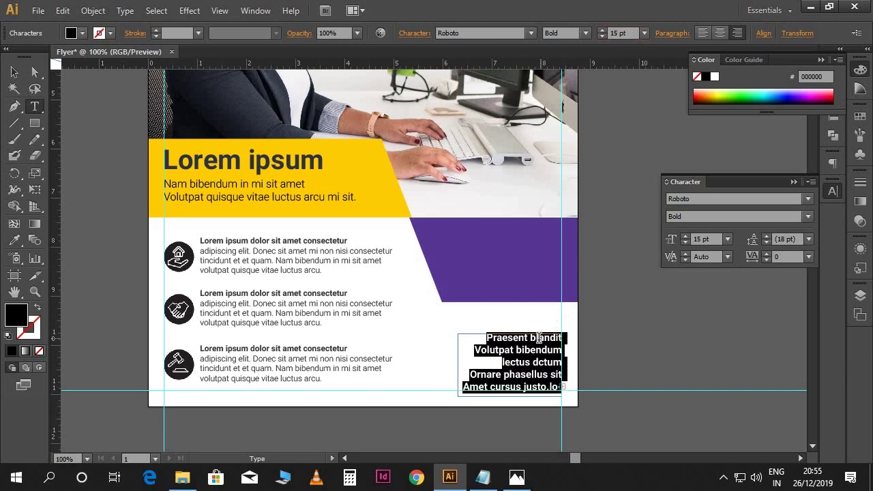
Step: Move the contact text into the purple panel, make it white, and enlarge its frame
click(539, 337)
key(ctrl+equal)
click(16, 73)
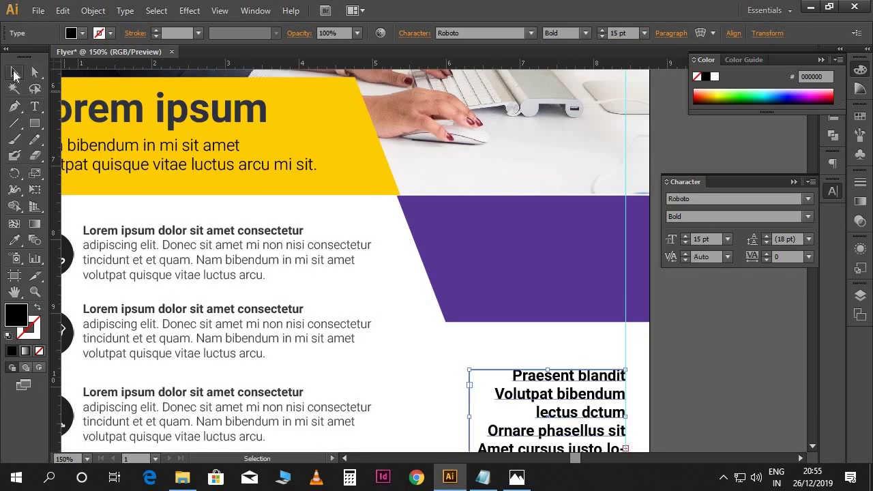
drag(544, 360, 523, 200)
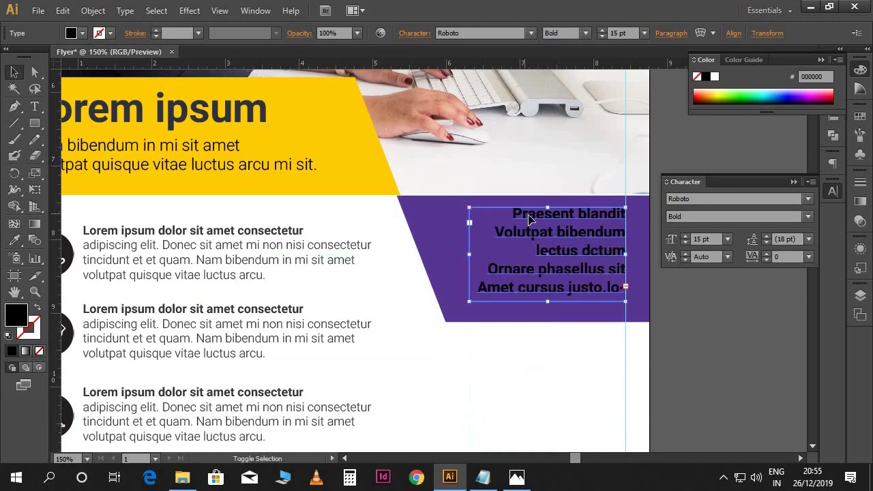
click(714, 77)
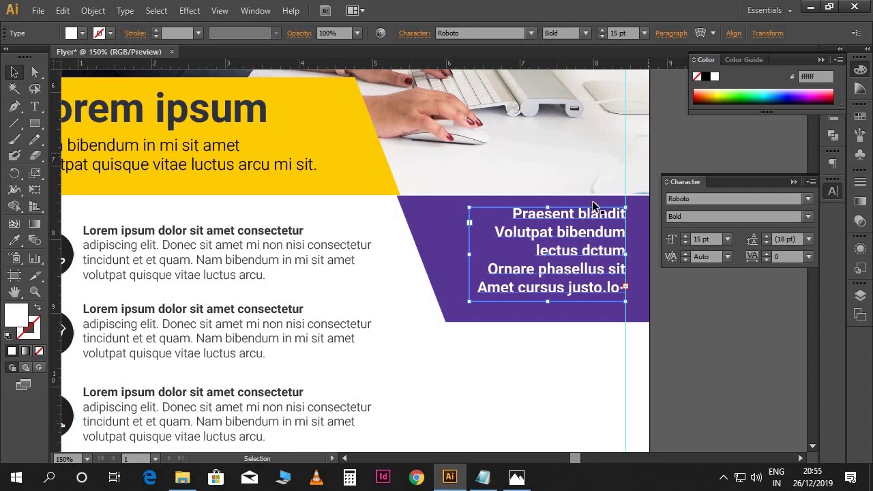
drag(475, 303, 418, 362)
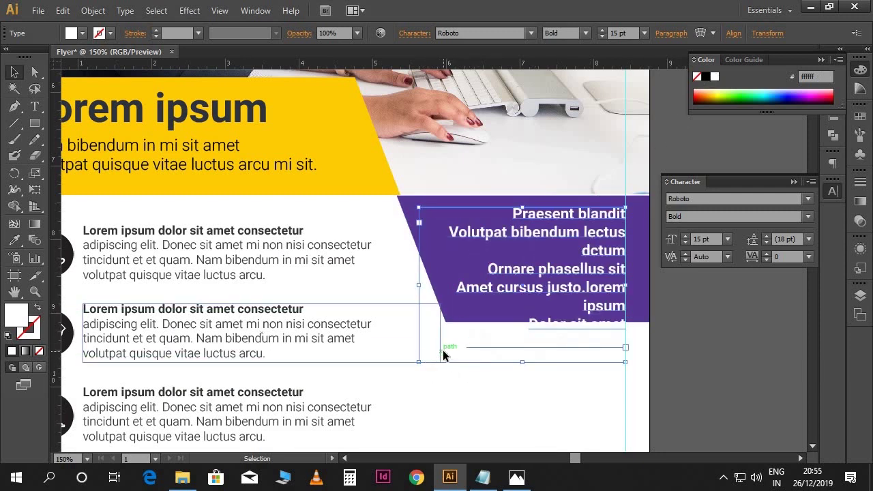
Step: Make PRAESENT BLANDIT all caps and set the Volutpat bibendum line to Light
click(37, 109)
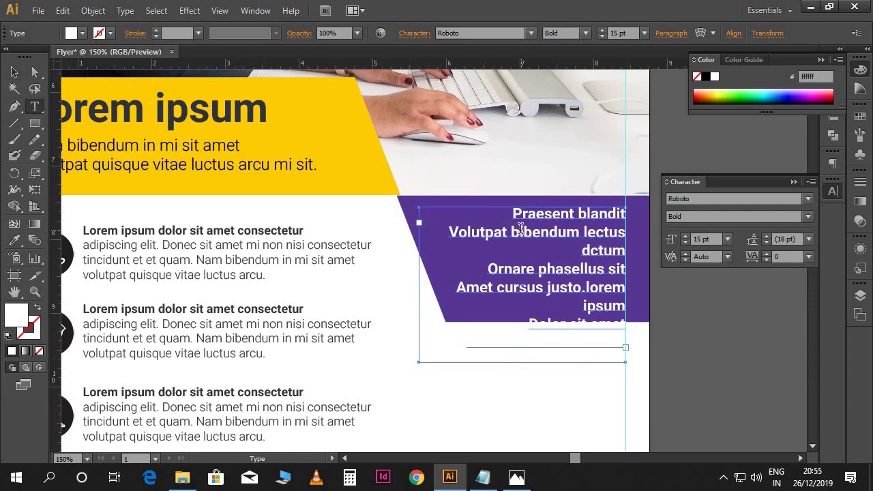
drag(512, 214, 626, 203)
click(808, 180)
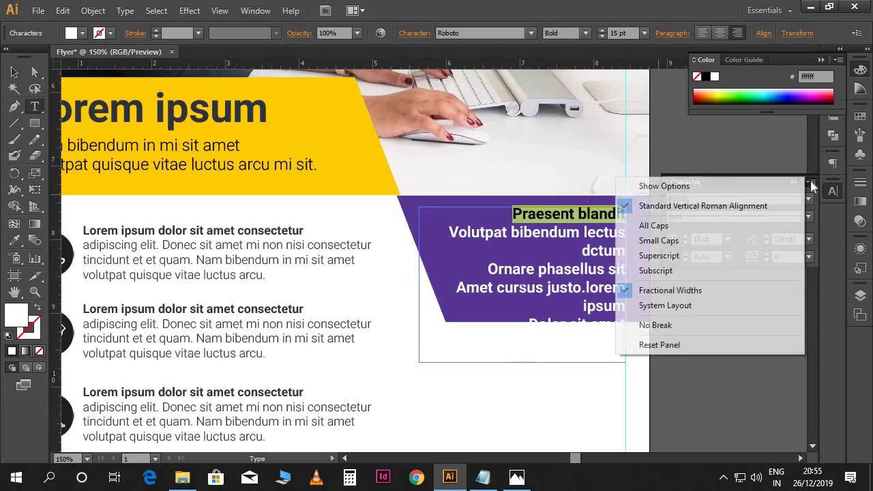
click(666, 227)
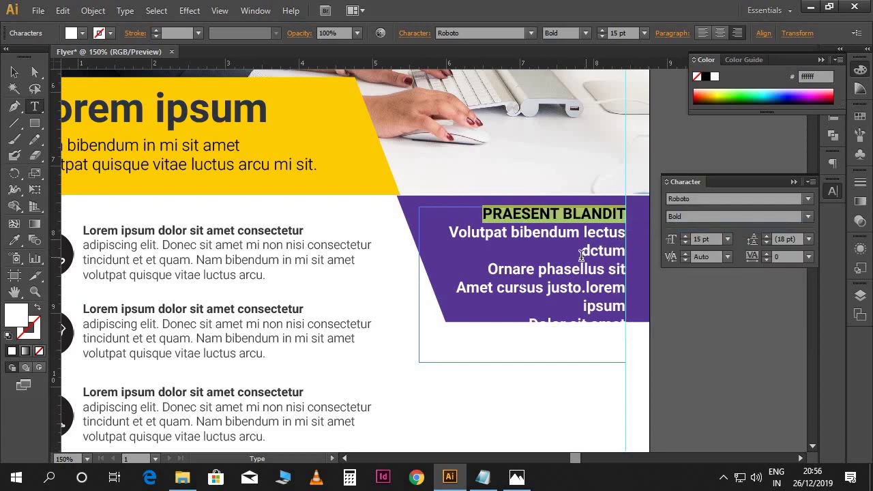
drag(451, 233, 655, 246)
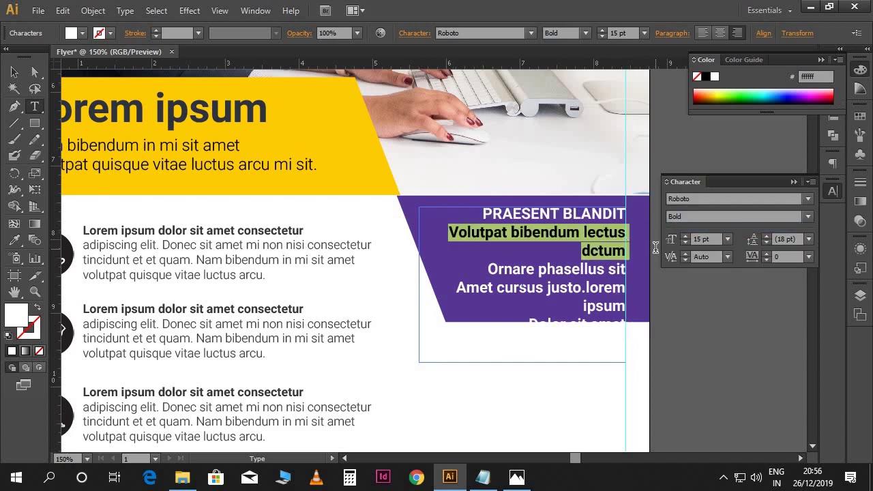
click(585, 33)
click(571, 78)
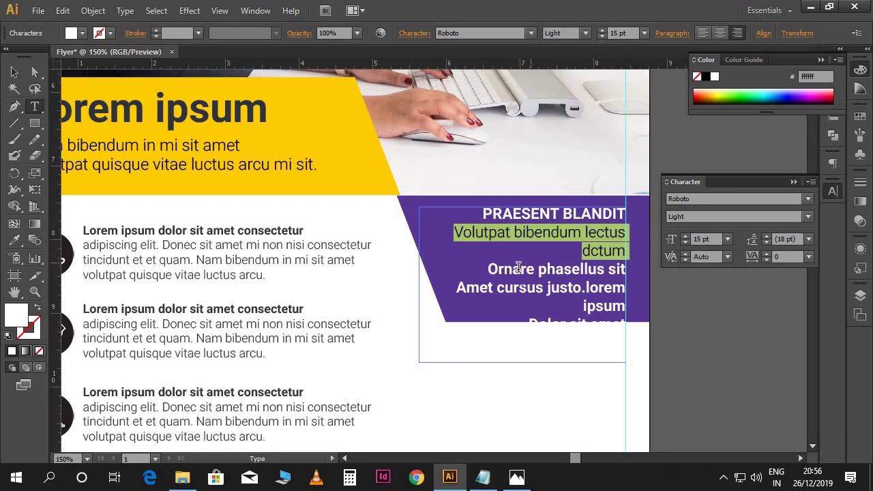
Step: Make ORNARE PHASELLUS SIT all caps and set the Amet cursus line to Light
drag(488, 270, 628, 266)
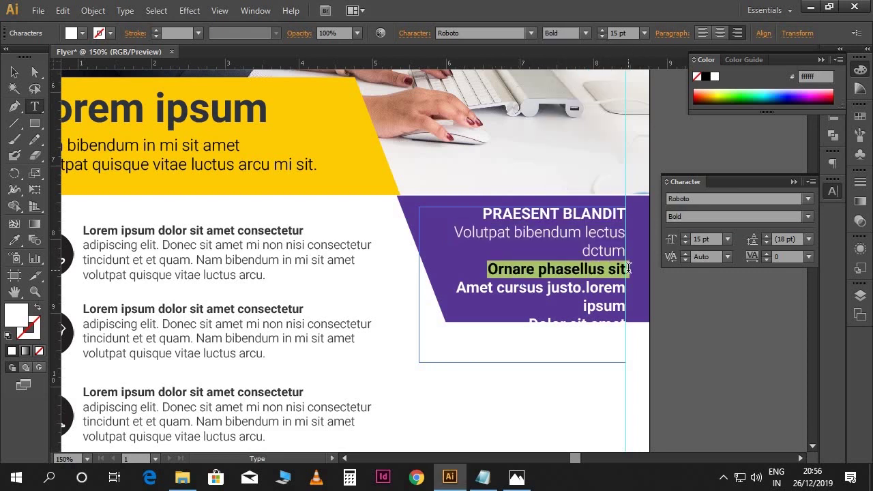
click(812, 183)
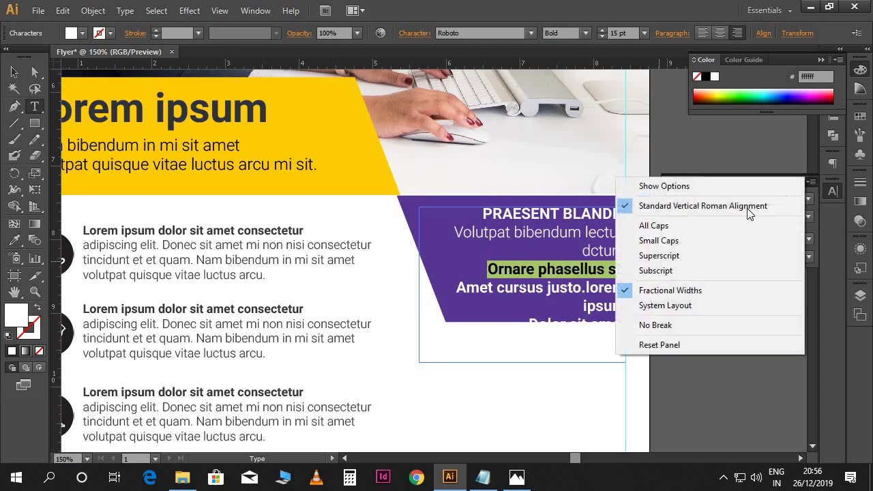
click(664, 227)
drag(459, 288, 614, 301)
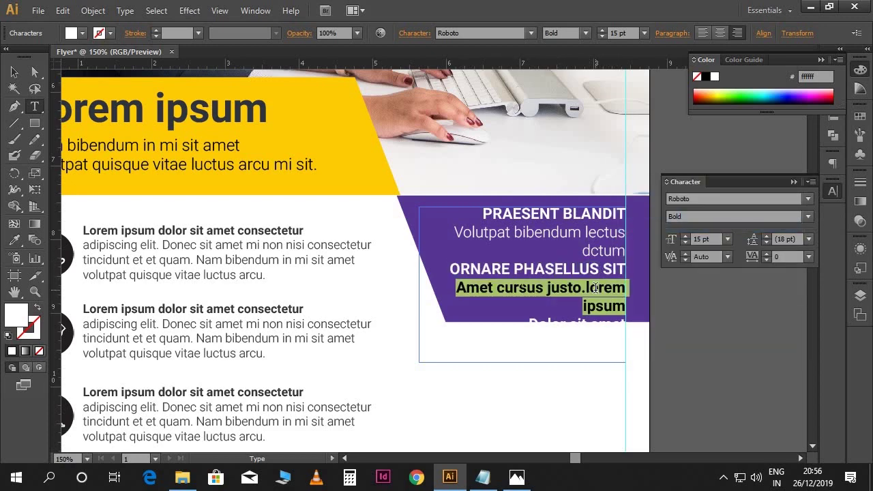
click(583, 38)
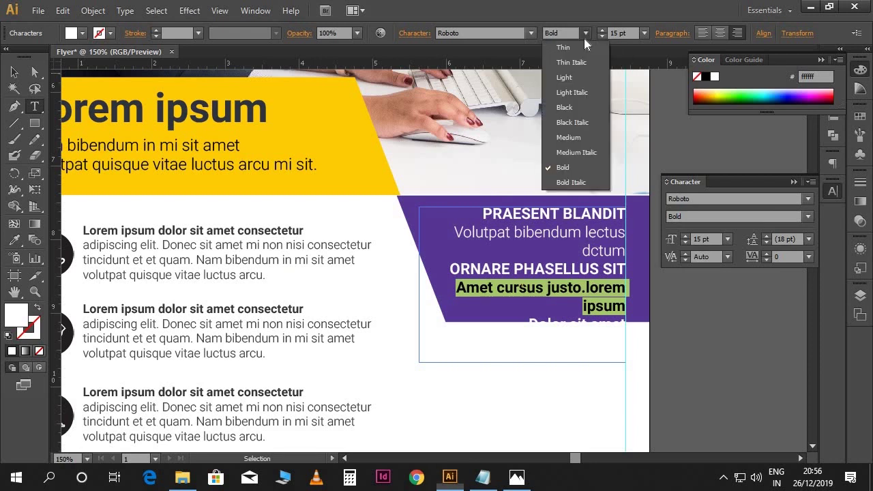
click(566, 73)
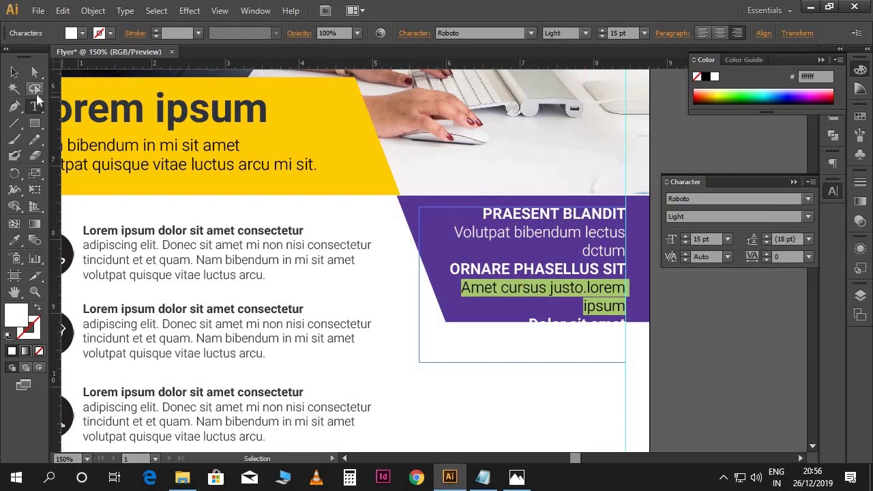
Step: Enlarge the purple panel from its lower-right corner
click(15, 72)
click(646, 308)
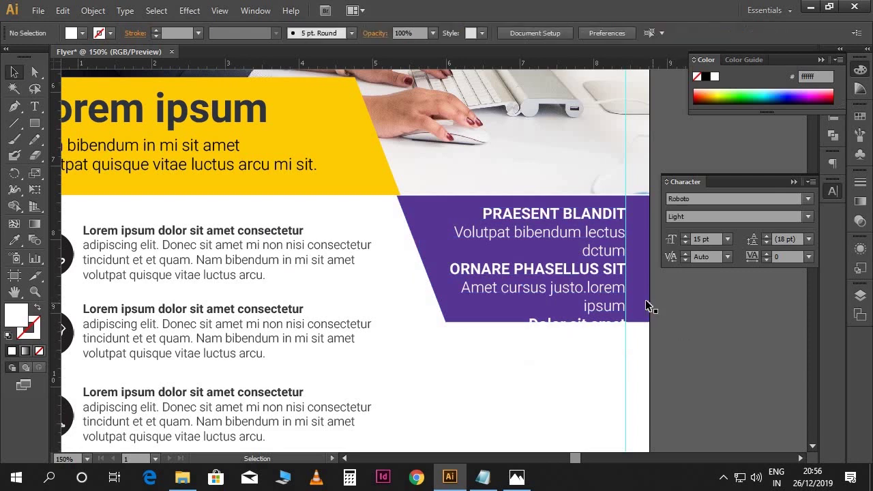
drag(656, 318, 682, 362)
Step: Set the 'Adipiscing elit sit amet' line in the purple panel to Light weight
click(692, 403)
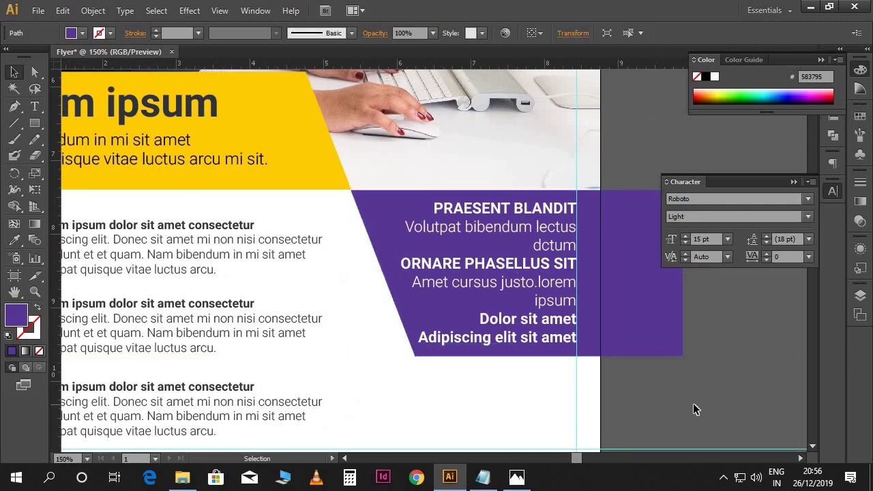
key(t)
drag(422, 338, 590, 364)
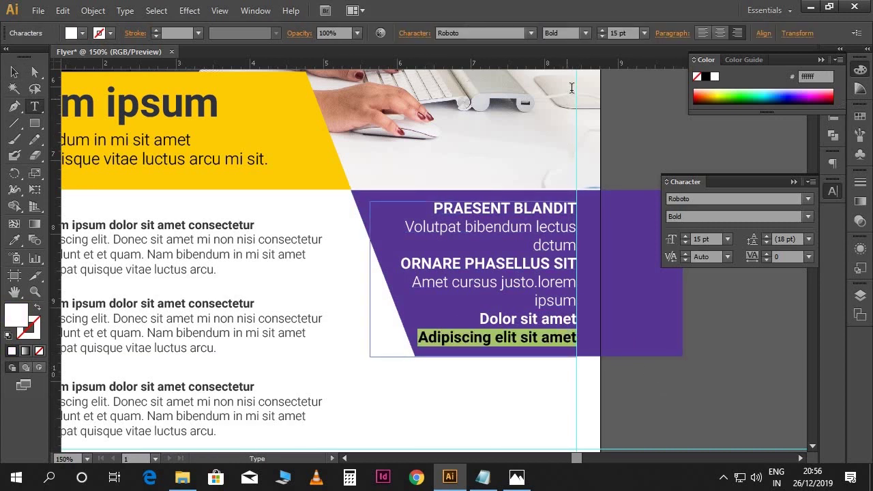
click(586, 33)
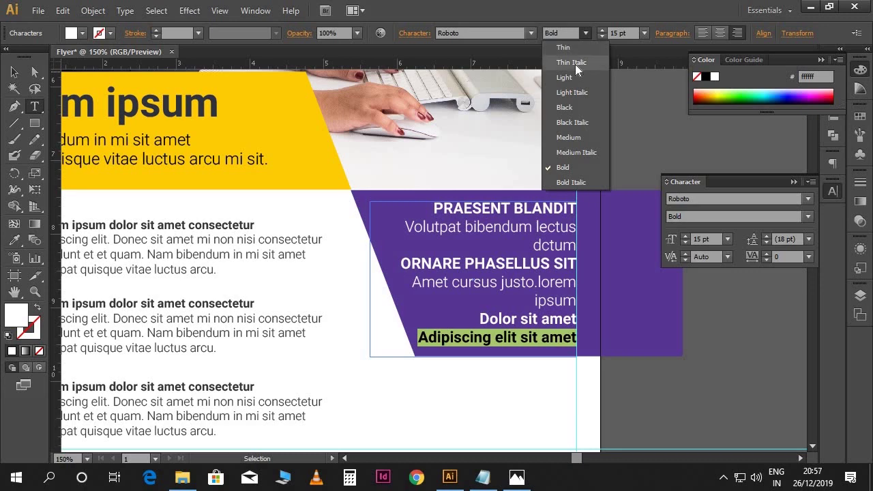
click(565, 77)
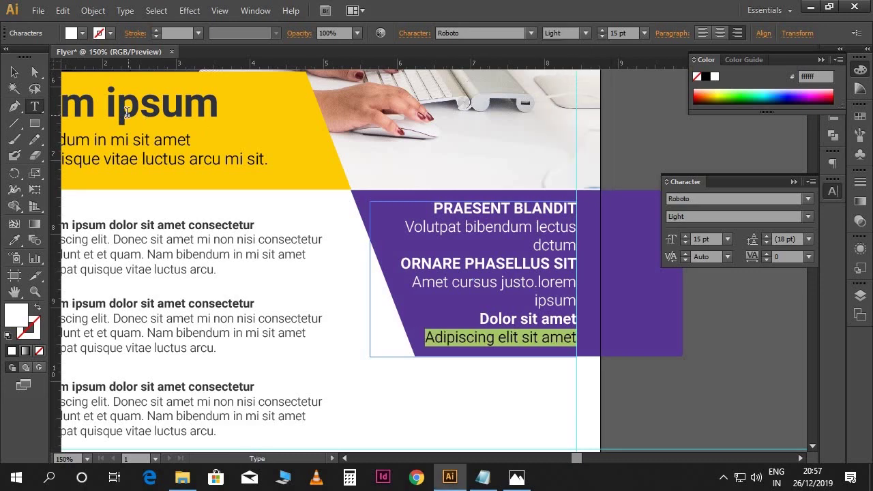
Step: Widen the panel's text frame leftward and shorten it from the bottom so the lines reflow
click(15, 71)
drag(371, 280, 339, 284)
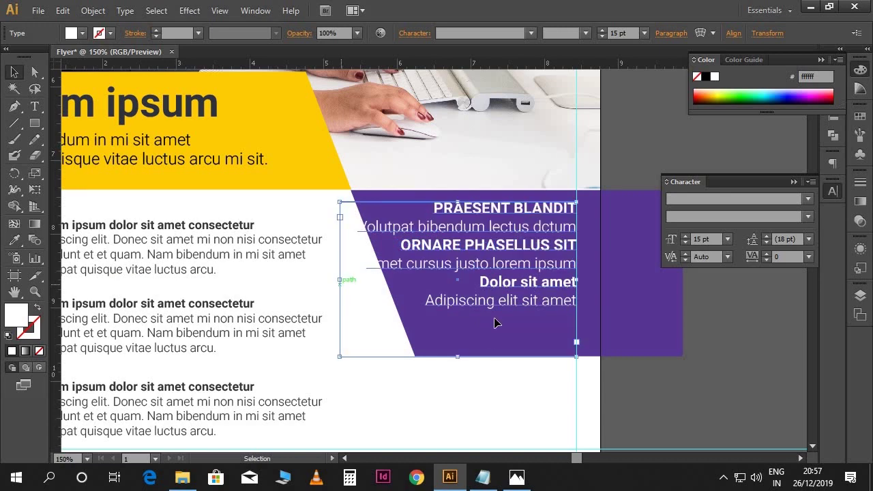
click(623, 383)
click(481, 346)
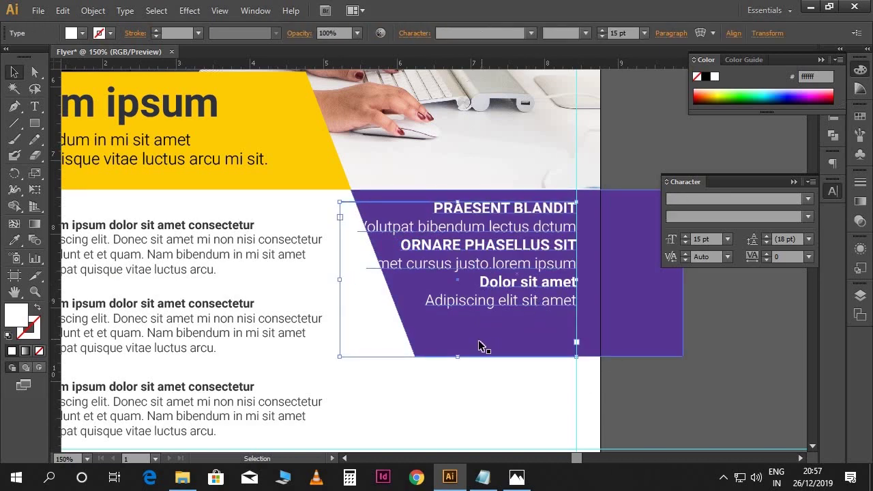
drag(456, 355, 444, 315)
Step: Shift the purple panel left and shrink it to about 4.26 × 2.13 in
click(625, 386)
drag(621, 332, 594, 332)
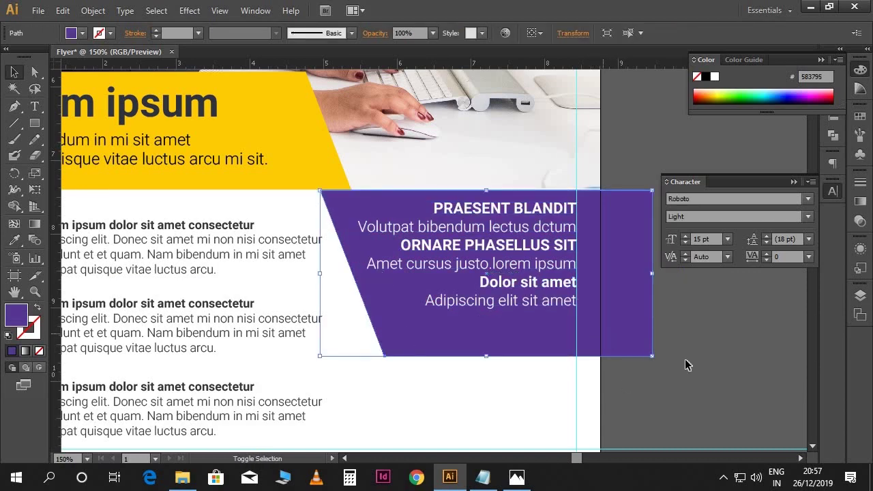
drag(641, 372, 686, 387)
scroll(682, 392, up, 1)
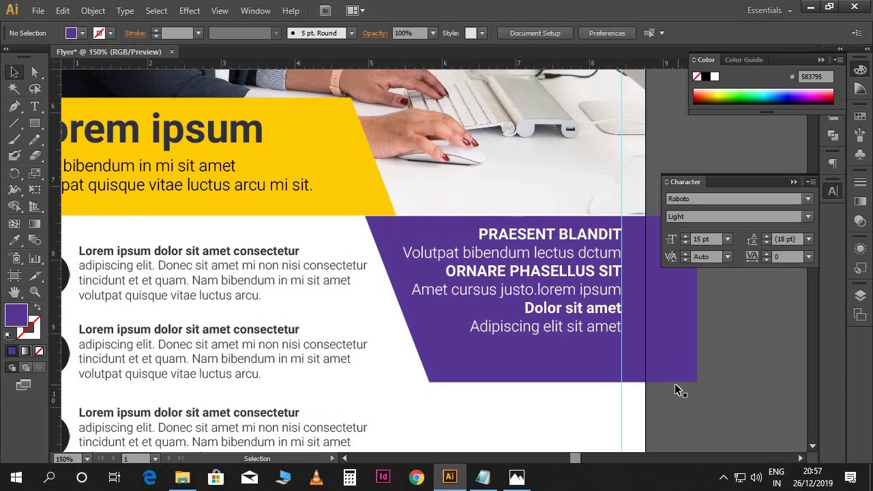
click(664, 377)
drag(695, 383, 673, 363)
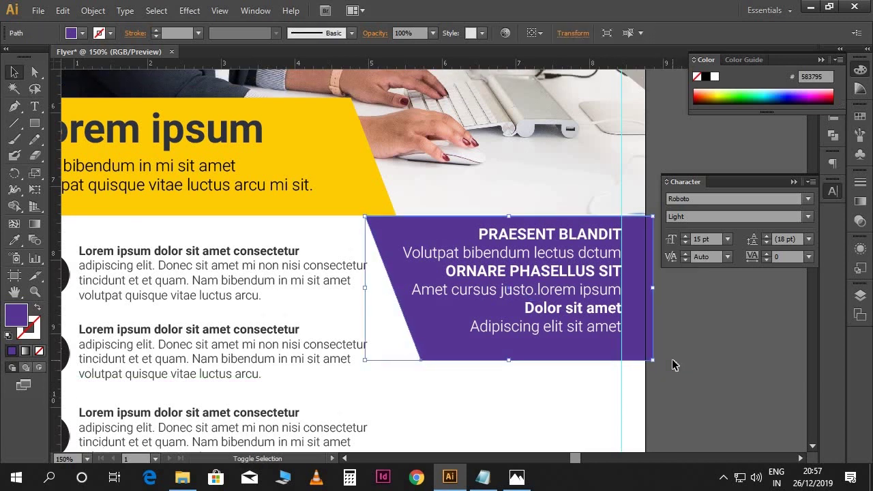
Step: Nudge the purple panel's text down slightly
scroll(647, 348, right, 2)
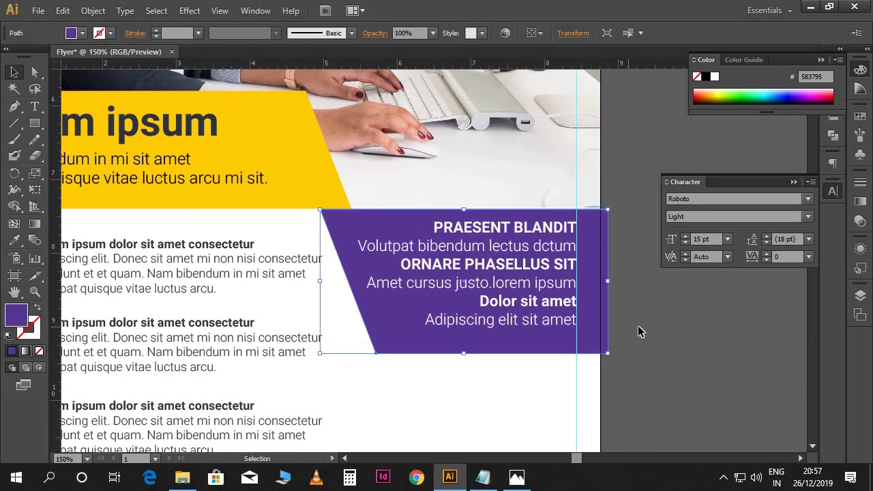
click(639, 329)
scroll(639, 331, down, 2)
click(539, 270)
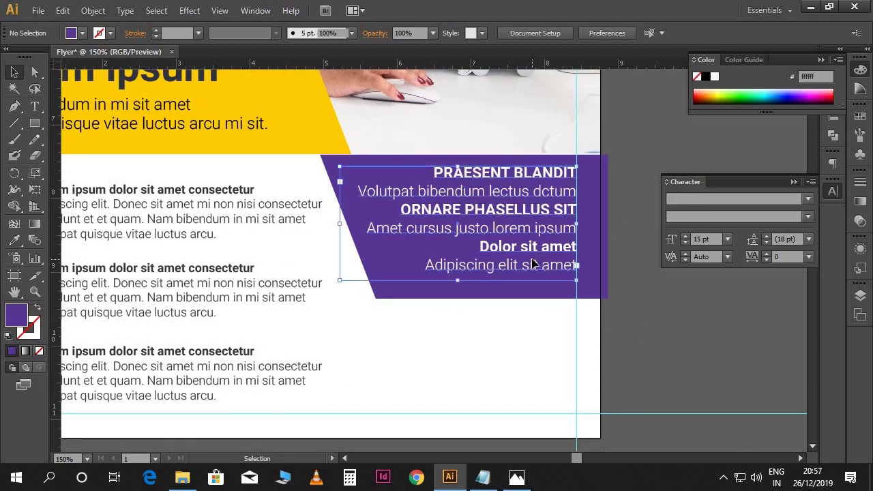
key(Down)
key(Down)
key(Down)
key(Down)
key(Down)
key(Down)
key(Down)
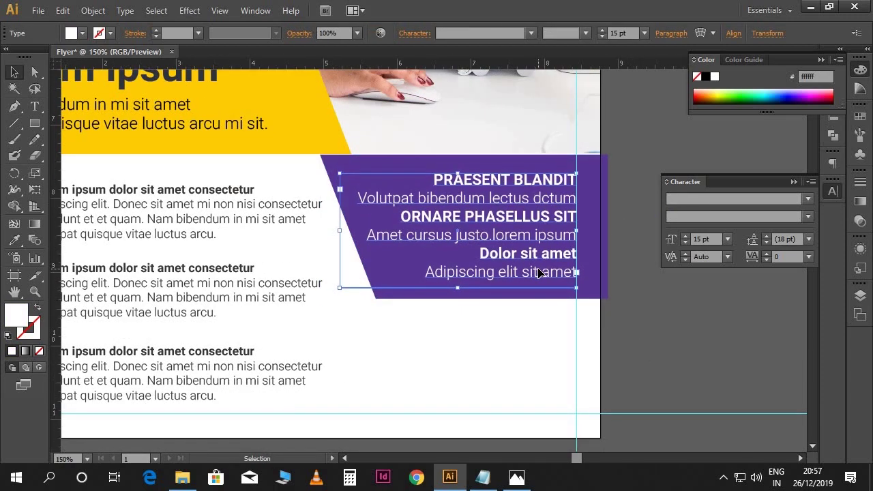
click(627, 312)
Step: Move the yellow band's left-edge anchor points so the band lines up with the page edge
scroll(463, 279, up, 4)
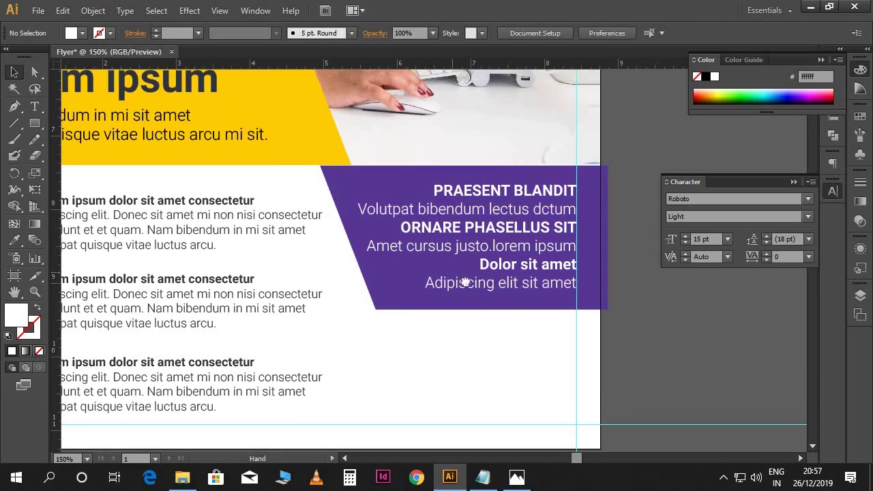
scroll(464, 279, left, 4)
click(452, 236)
key(shift+Left)
key(shift+Left)
key(shift+Left)
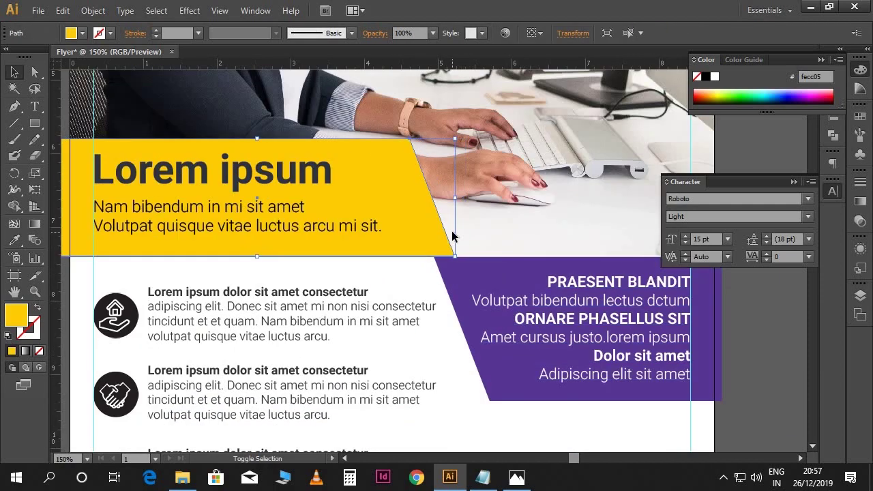
key(ctrl+shift+a)
drag(412, 268, 497, 271)
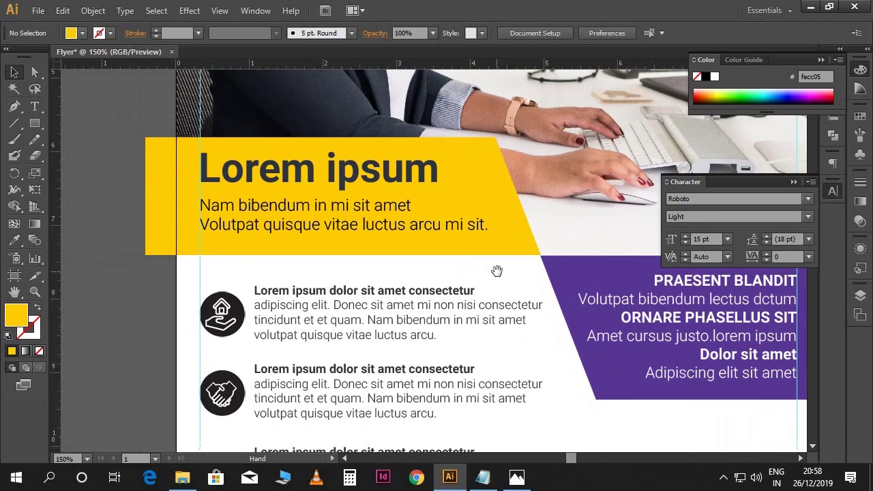
click(203, 160)
click(39, 74)
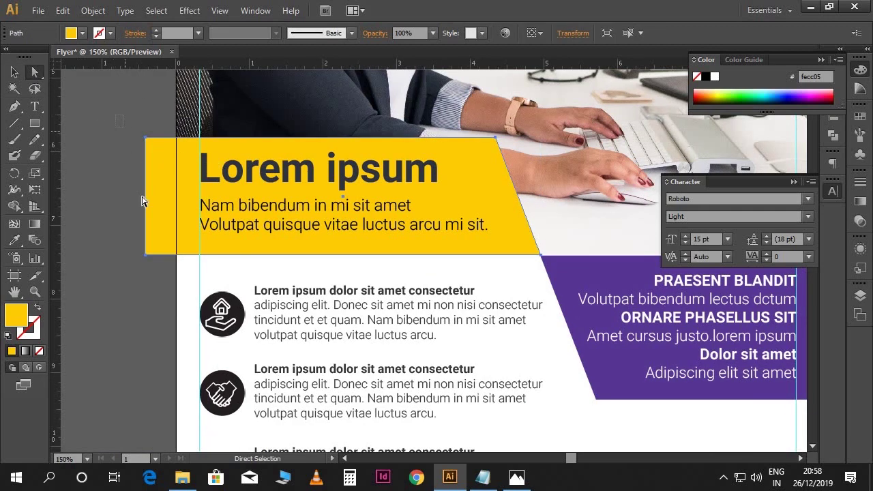
drag(148, 260, 149, 260)
key(shift+Right)
key(shift+Right)
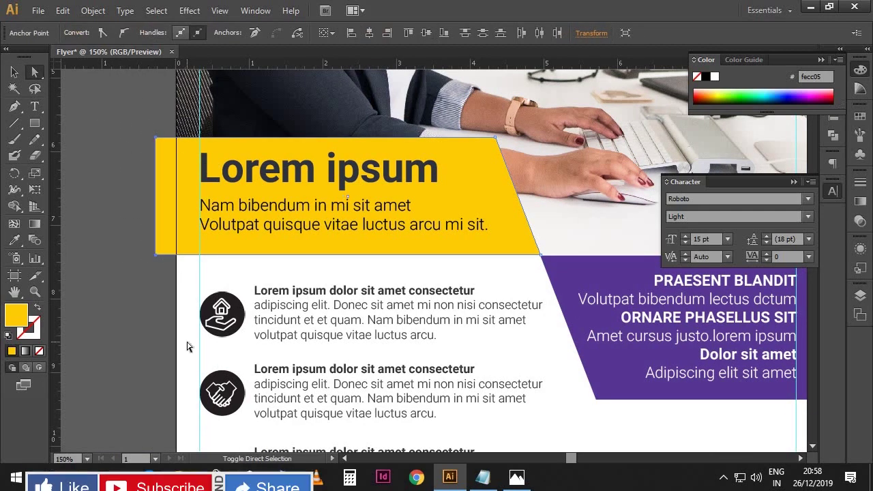
key(shift+Right)
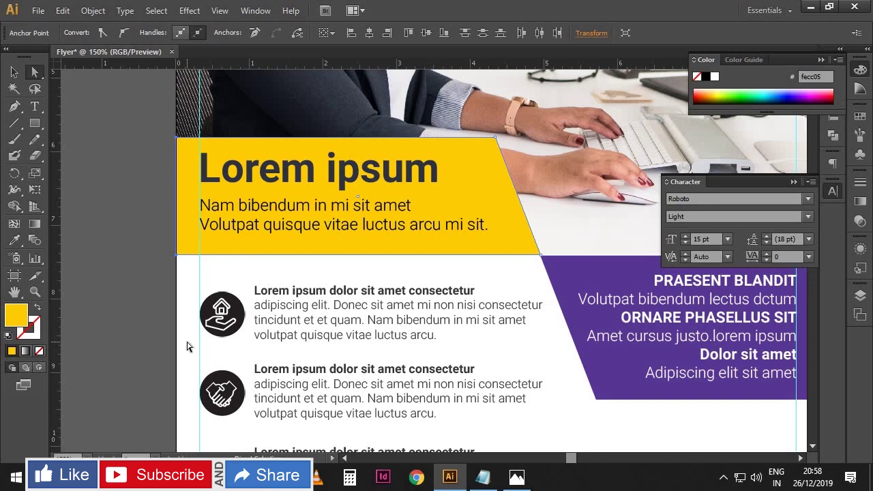
click(152, 339)
Step: Pull the purple panel's right-edge points in to the page edge
scroll(491, 364, right, 8)
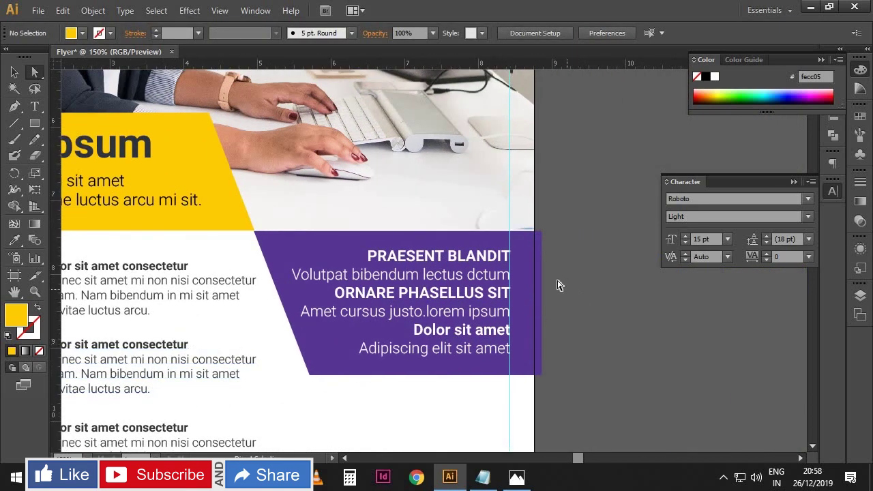
click(542, 251)
click(540, 233)
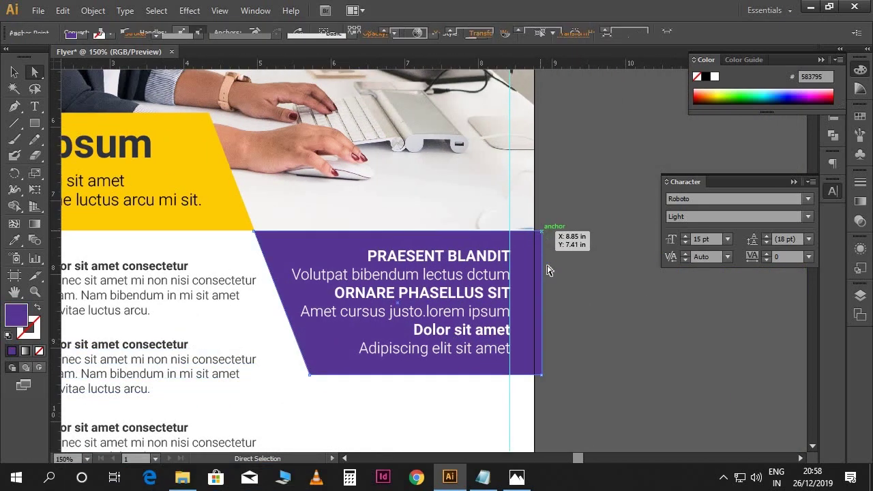
key(shift+Left)
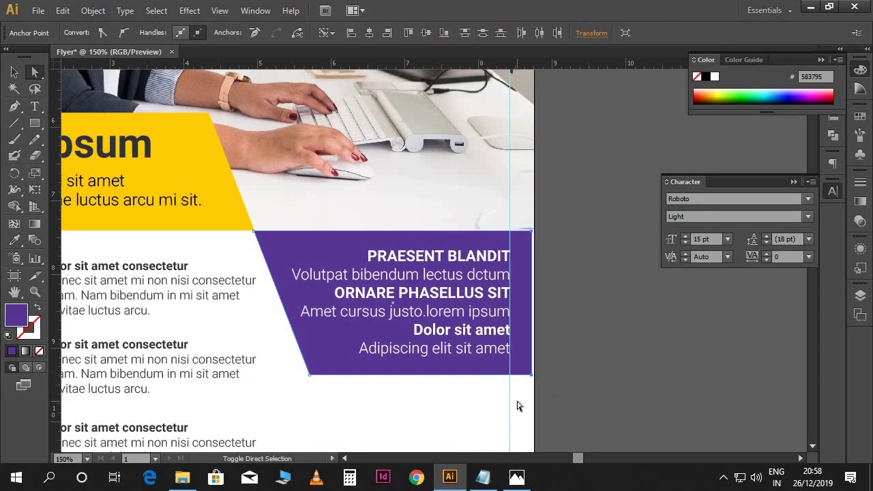
key(v)
click(605, 368)
Step: Copy the contact lines from Notepad and paste them into a new text area below the panel
key(ctrl+1)
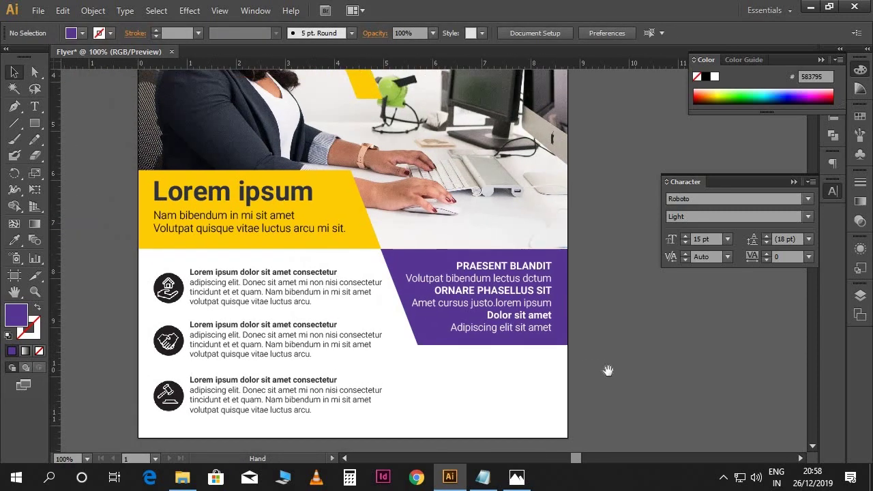
scroll(610, 376, down, 2)
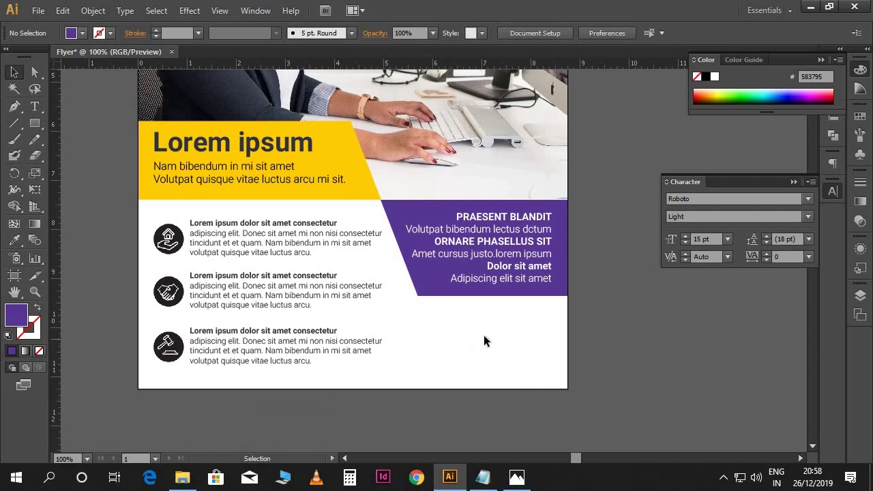
click(484, 477)
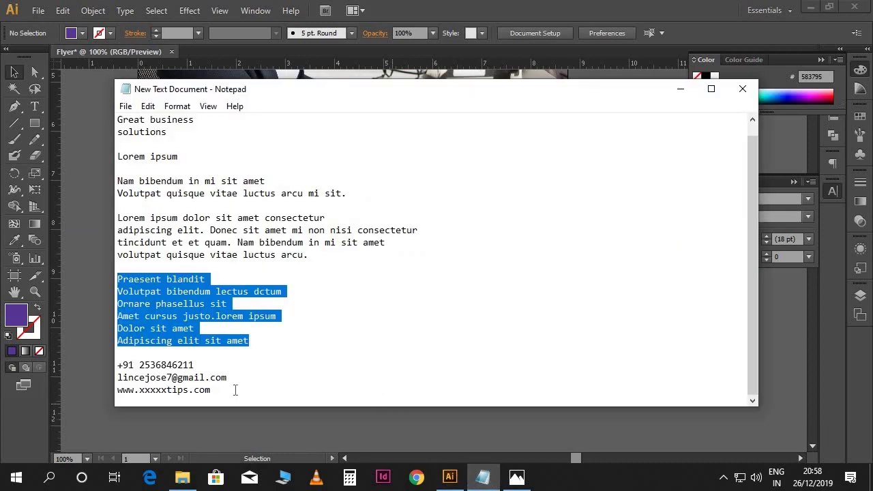
drag(229, 390, 131, 365)
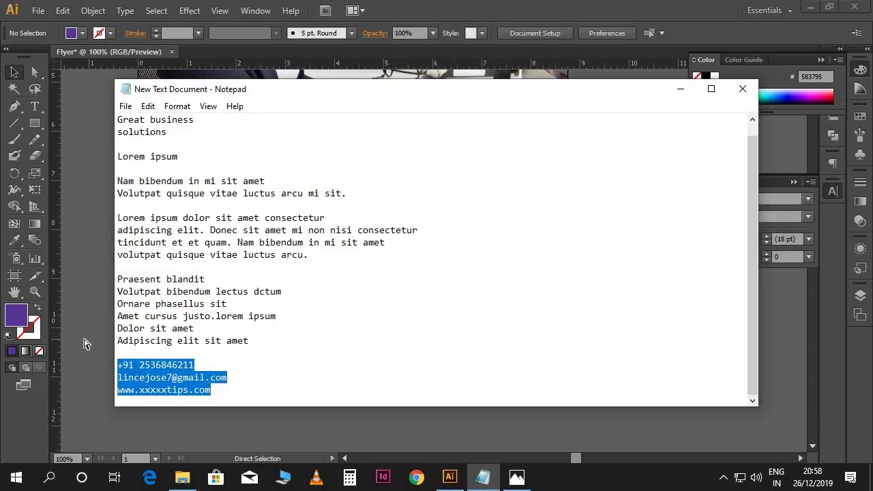
click(88, 345)
key(t)
drag(448, 318, 536, 365)
key(ctrl+v)
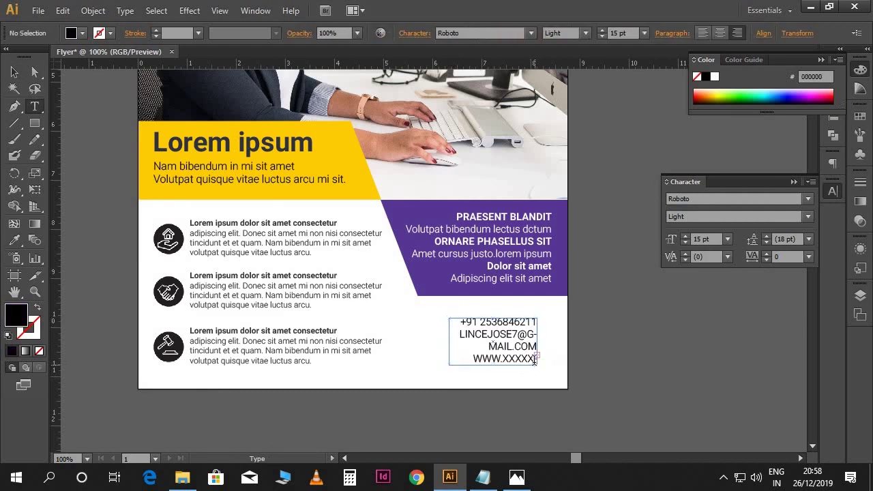
Step: Turn off All Caps on the contact text and widen the box so the e-mail fits one line
key(ctrl+a)
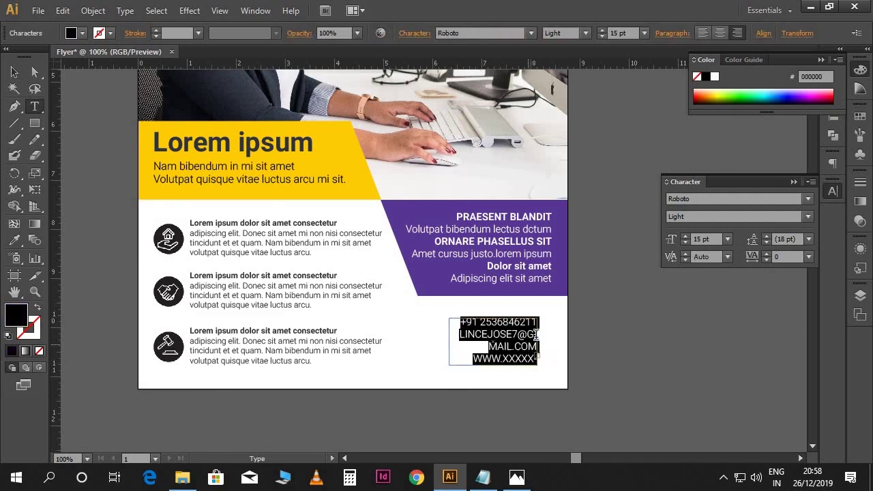
click(809, 184)
click(698, 223)
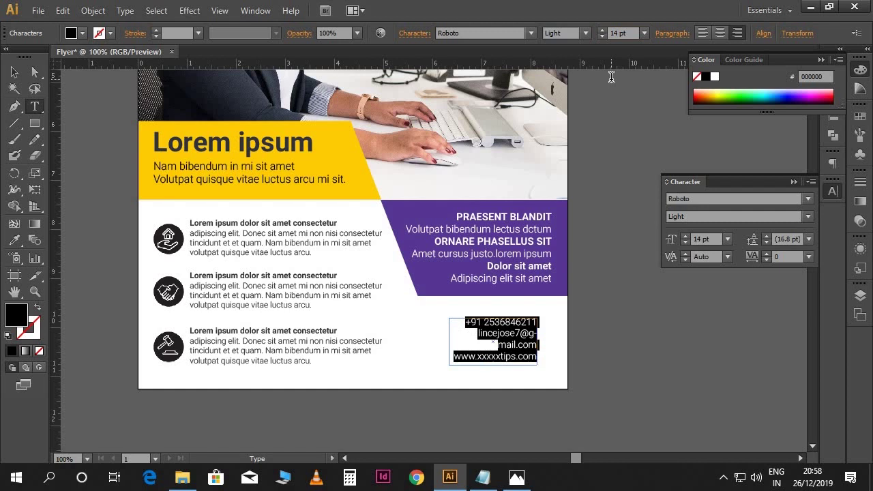
key(Escape)
drag(449, 365, 423, 365)
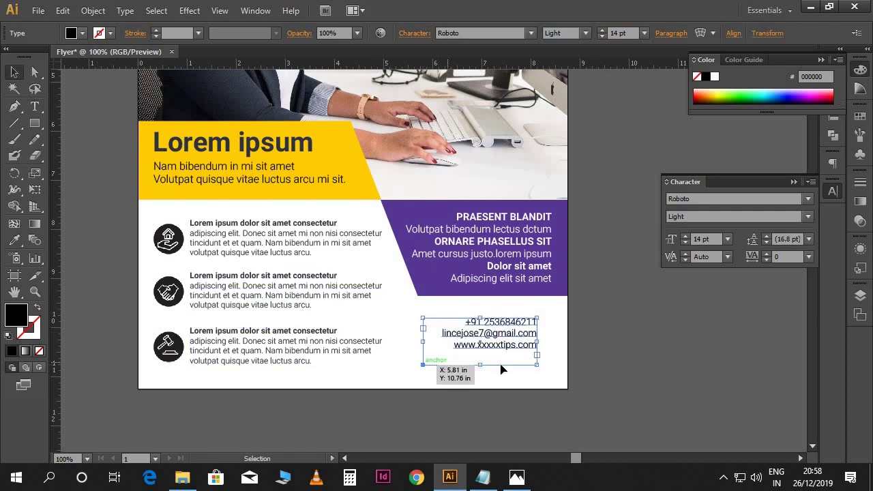
key(ctrl+plus)
key(Right)
key(Right)
key(Right)
key(Right)
key(Right)
key(Right)
key(Right)
key(Right)
key(Right)
key(Right)
key(Right)
key(Right)
key(Right)
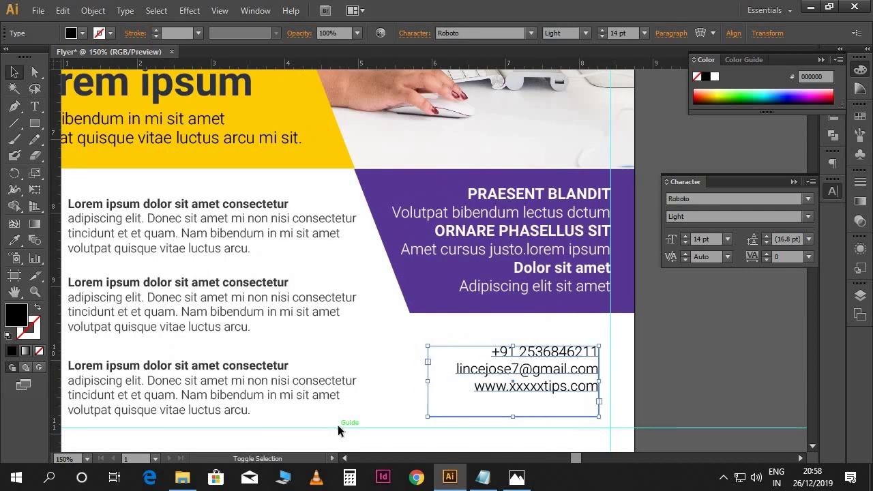
Step: Set the contact text's leading to 21 pt and left-align the lines
scroll(575, 366, down, 3)
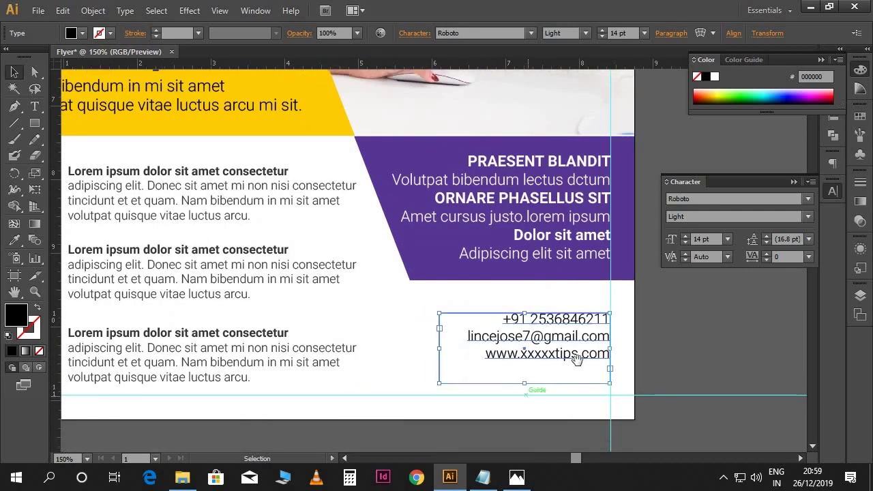
scroll(566, 327, right, 1)
key(ctrl+shift+a)
click(558, 290)
double_click(558, 290)
key(ctrl+a)
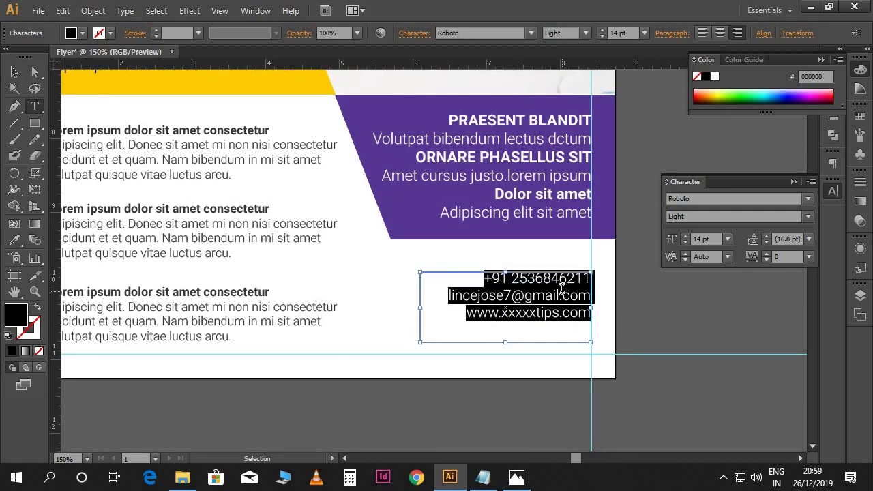
click(793, 239)
text(21)
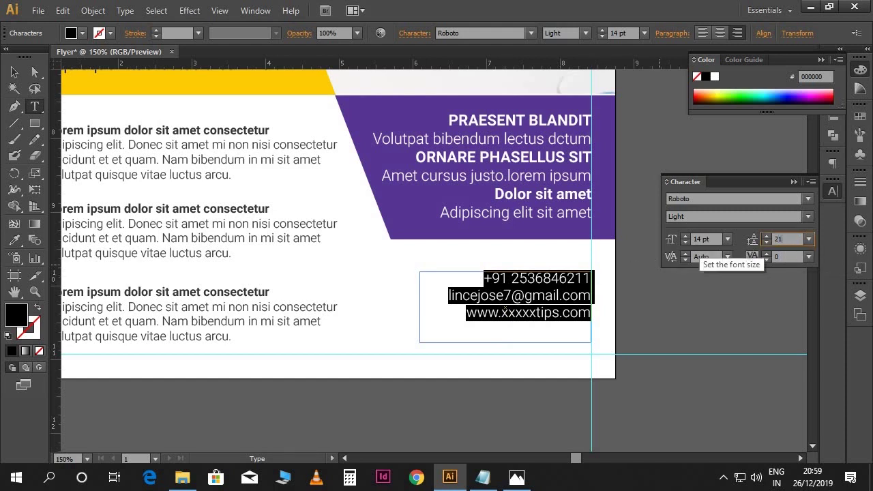
key(Return)
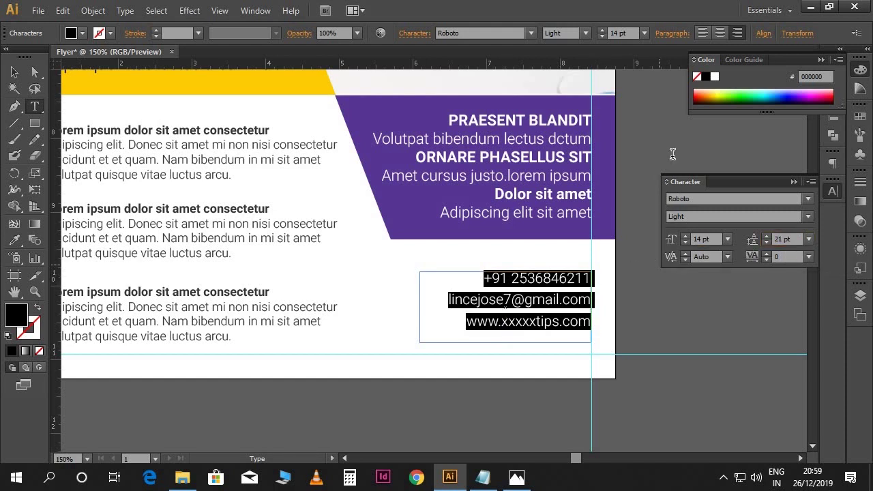
click(701, 34)
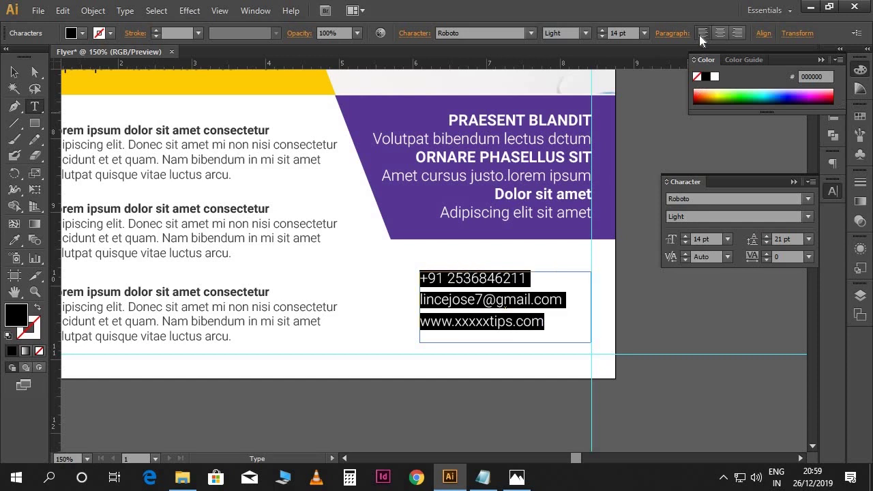
Step: Nudge the contact text box slightly to the right
click(17, 72)
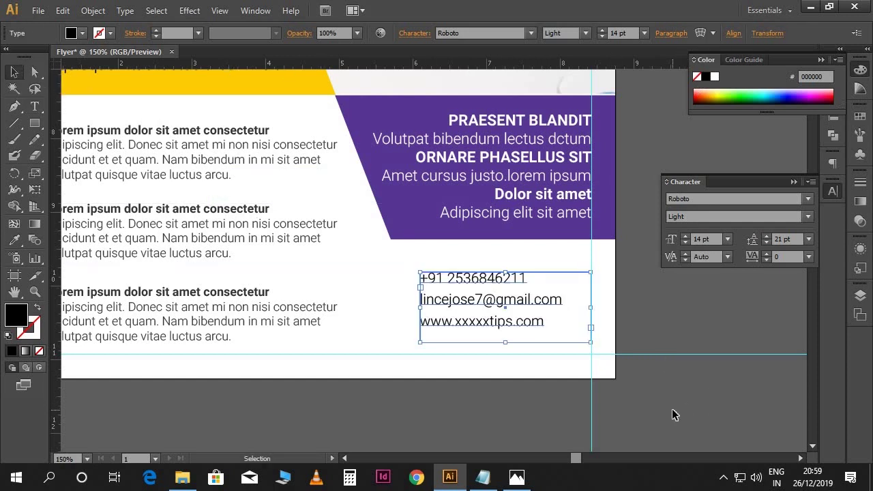
key(shift+Right)
key(shift+Right)
key(shift+Right)
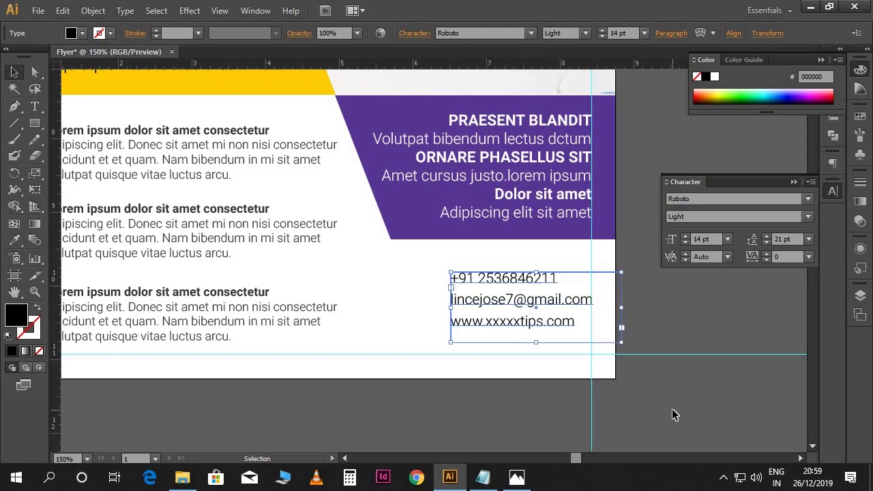
click(648, 386)
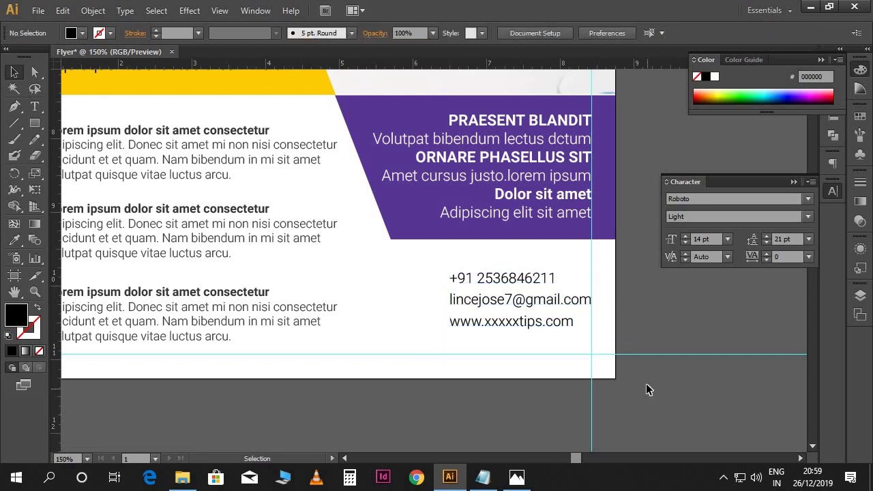
scroll(637, 386, down, 3)
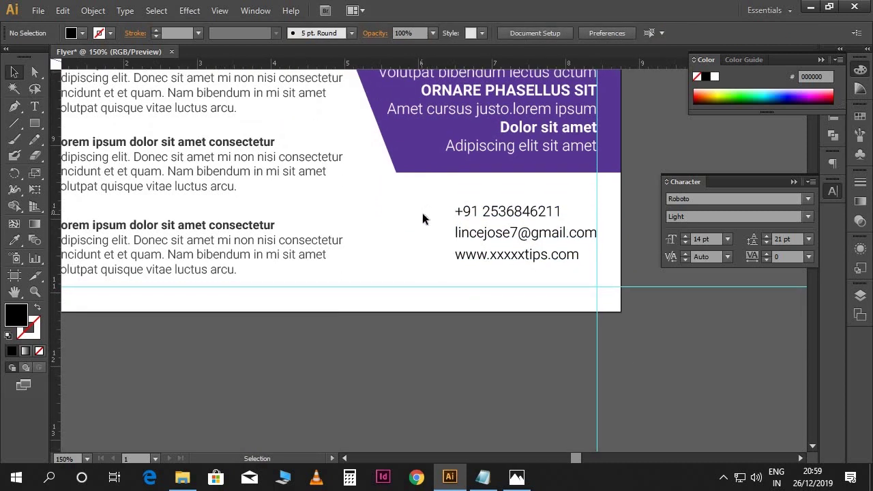
Step: Place the icon-mob, icon-eml and icon-web icon files into the flyer
click(38, 10)
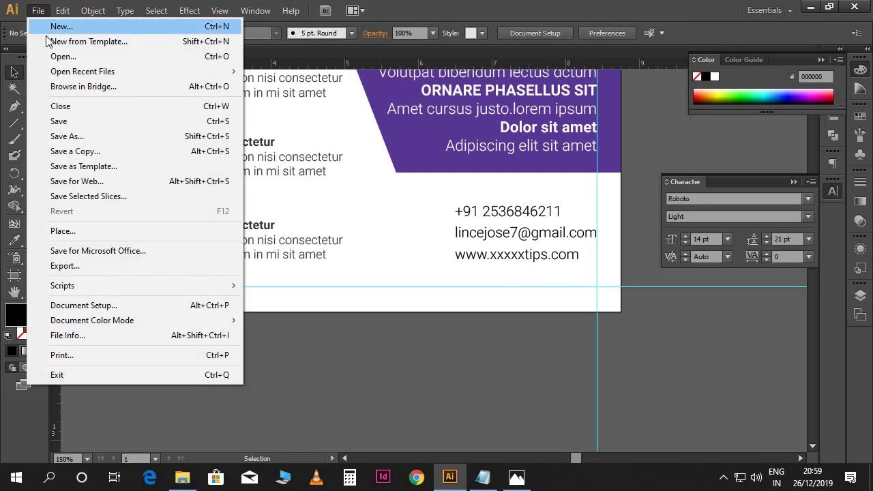
click(73, 232)
click(109, 191)
click(188, 194)
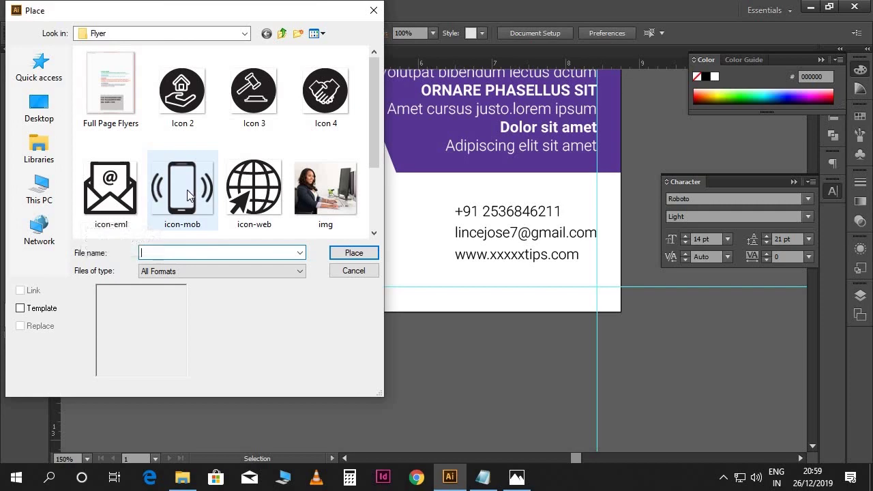
click(345, 252)
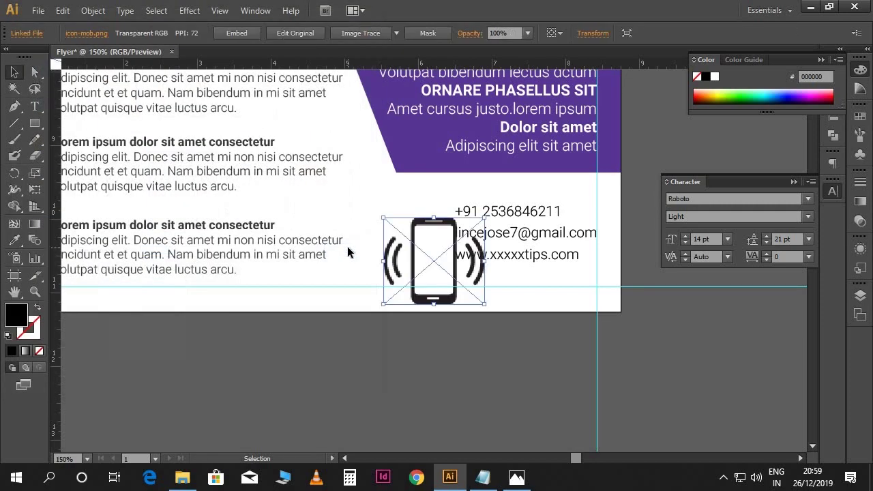
click(39, 10)
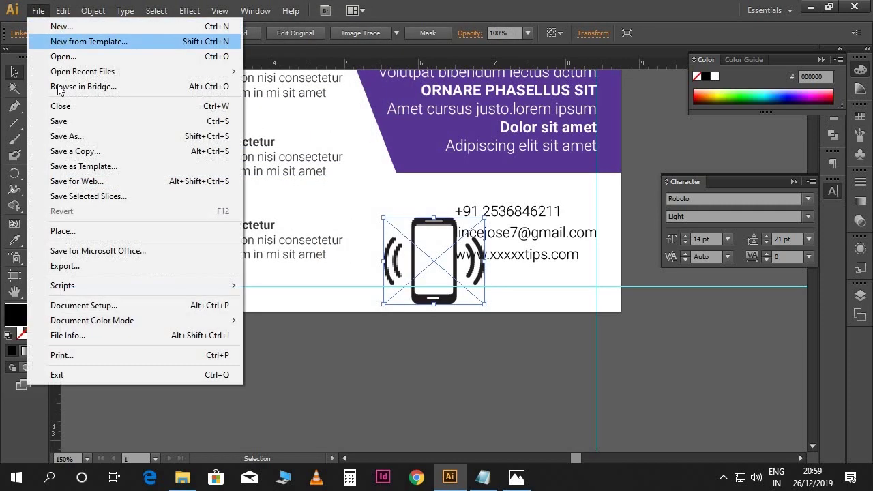
click(82, 229)
double_click(131, 202)
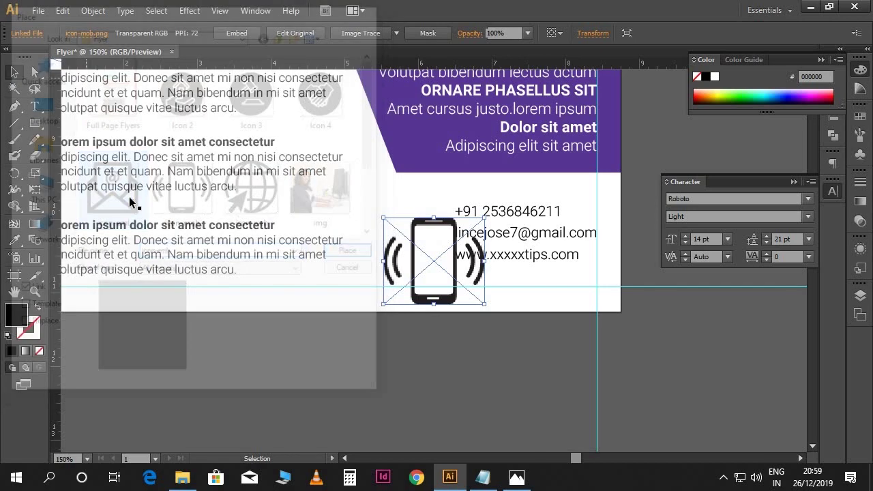
click(34, 12)
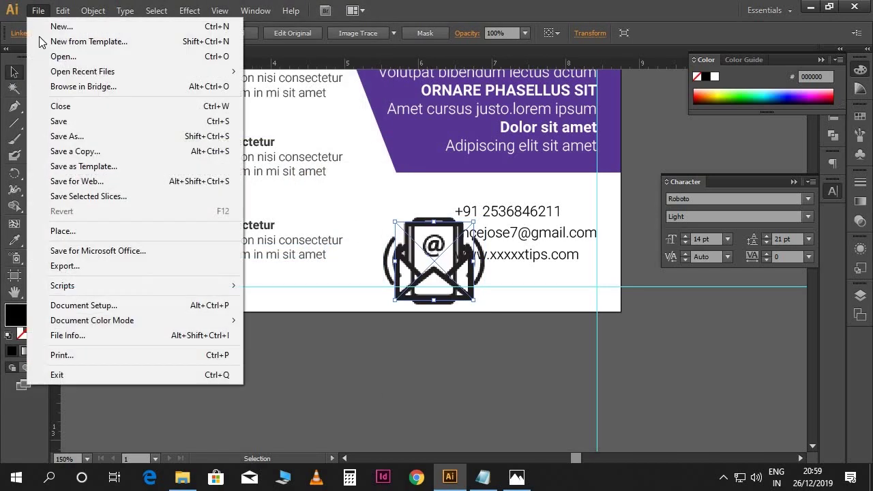
click(71, 231)
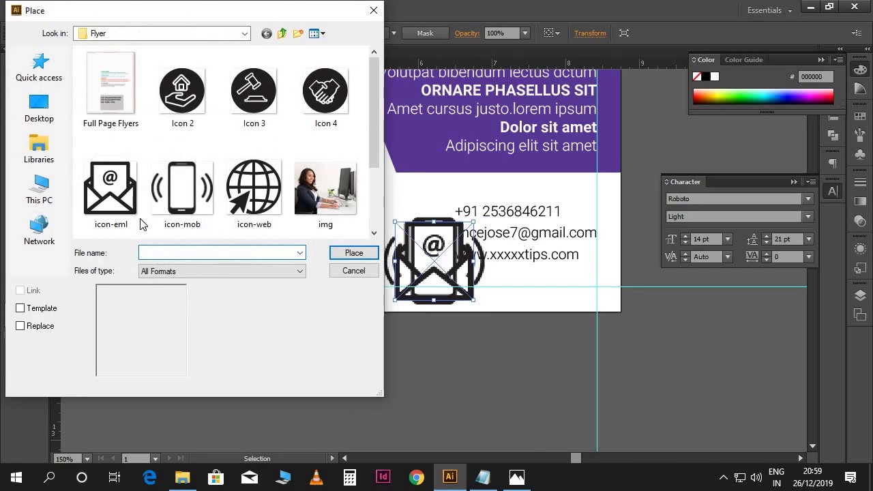
double_click(249, 185)
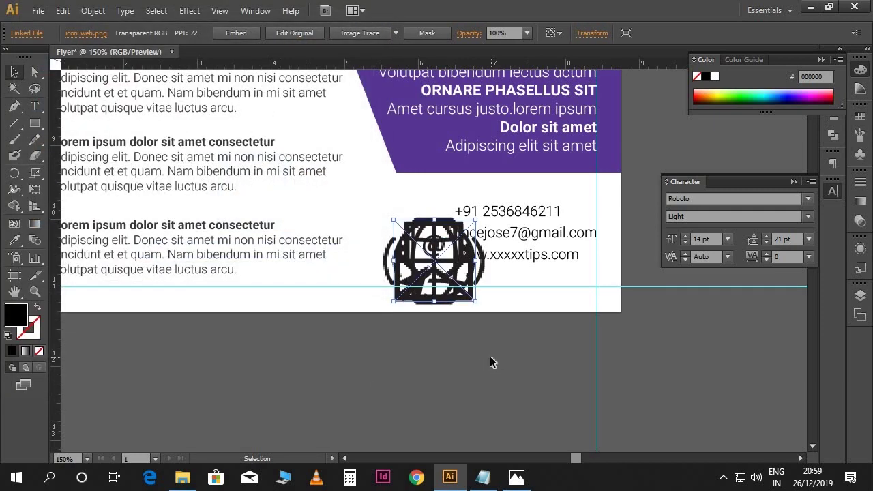
Step: Select only the three placed icons and scale them down to about a quarter inch
click(490, 357)
drag(485, 359, 395, 289)
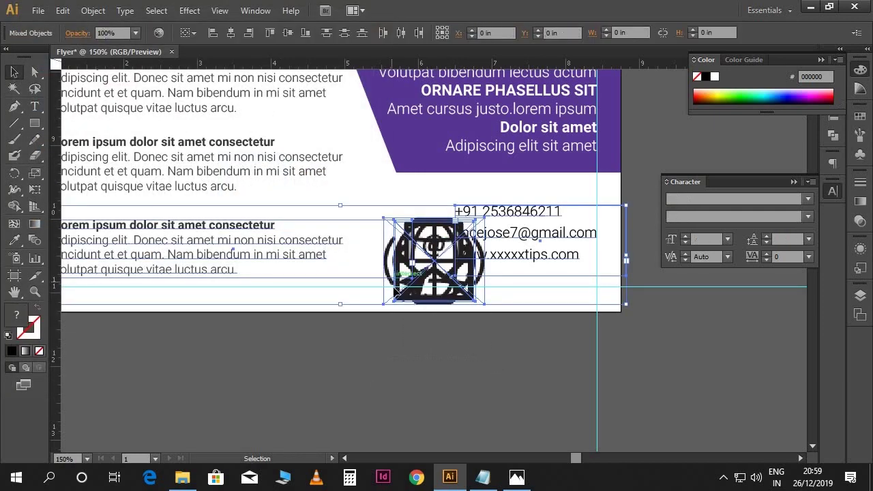
shift+click(291, 254)
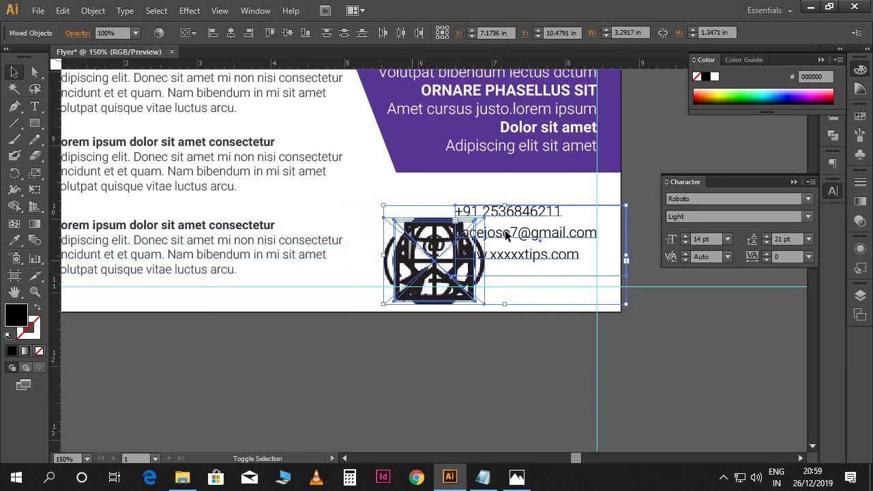
shift+click(501, 213)
drag(484, 304, 427, 255)
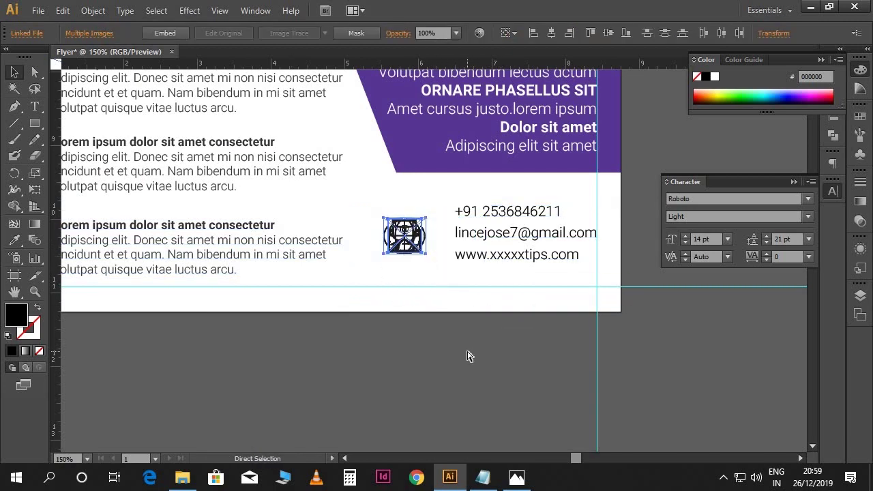
key(ctrl+plus)
drag(364, 253, 457, 250)
click(447, 202)
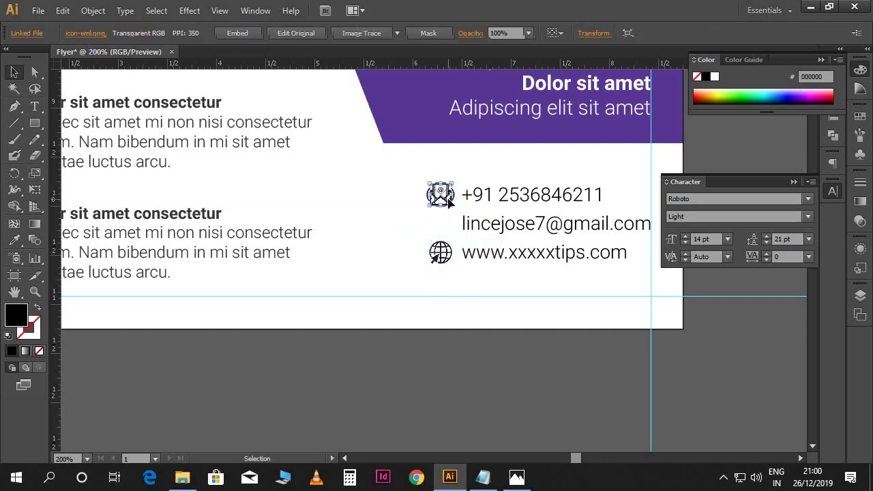
Step: Move the envelope icon beside the e-mail line
drag(447, 202, 452, 230)
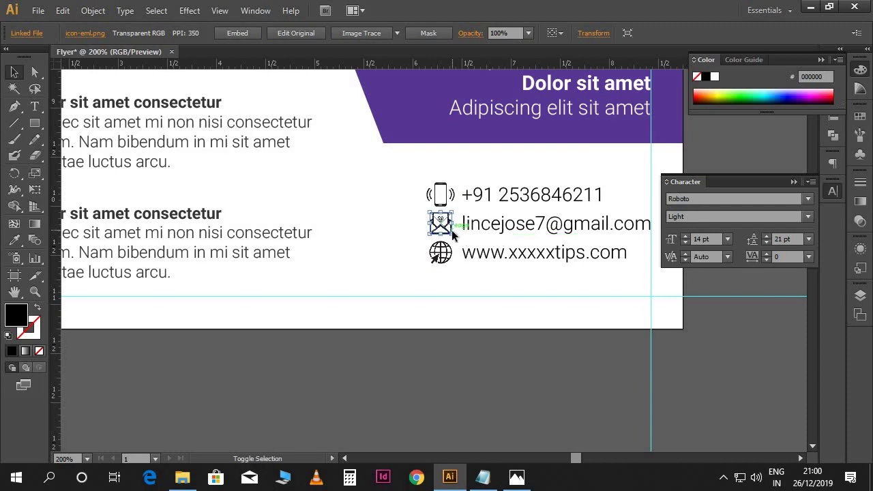
click(436, 366)
key(ctrl+equal)
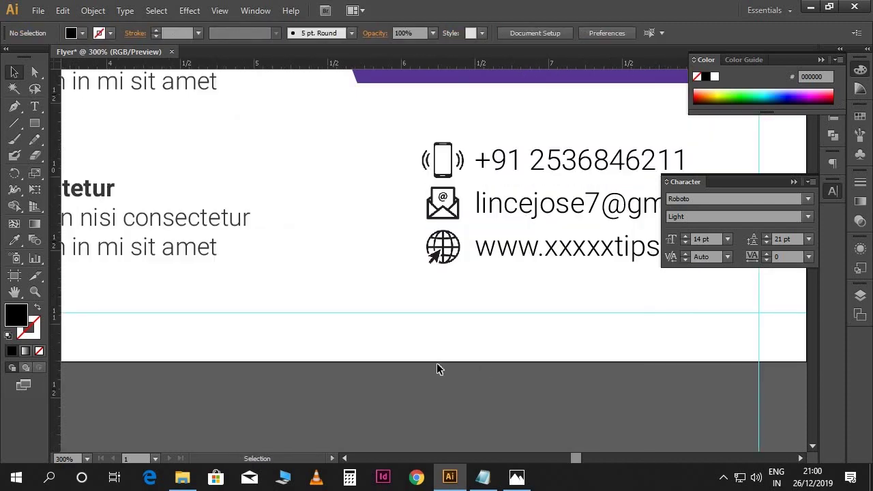
drag(467, 351, 372, 356)
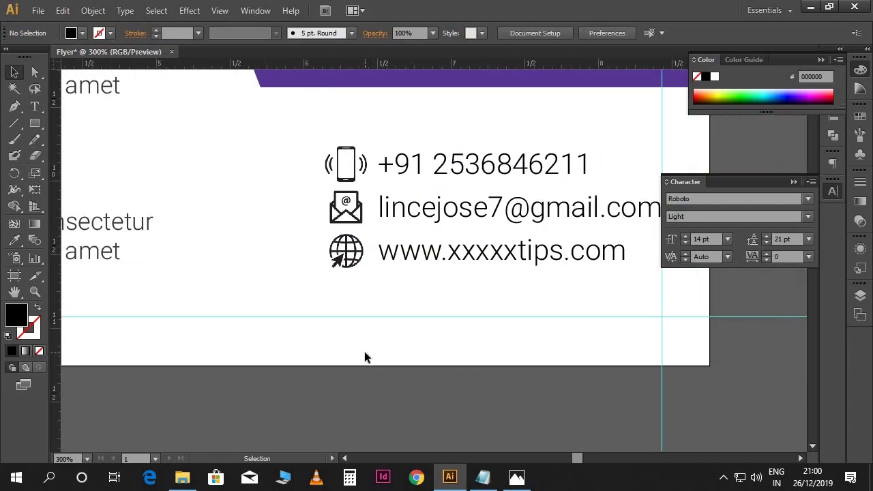
key(ctrl+minus)
drag(455, 360, 497, 374)
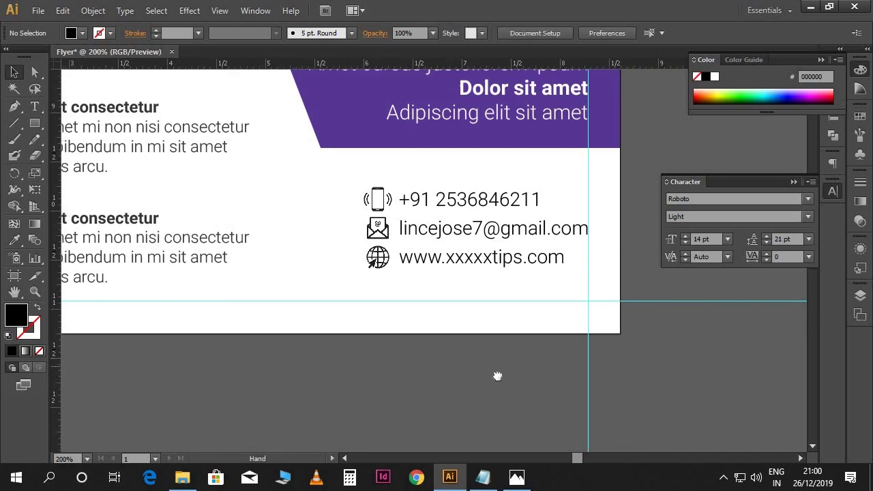
Step: Group the phone, envelope and globe icons with the contact text and move the group slightly lower
drag(612, 396, 395, 214)
right_click(514, 250)
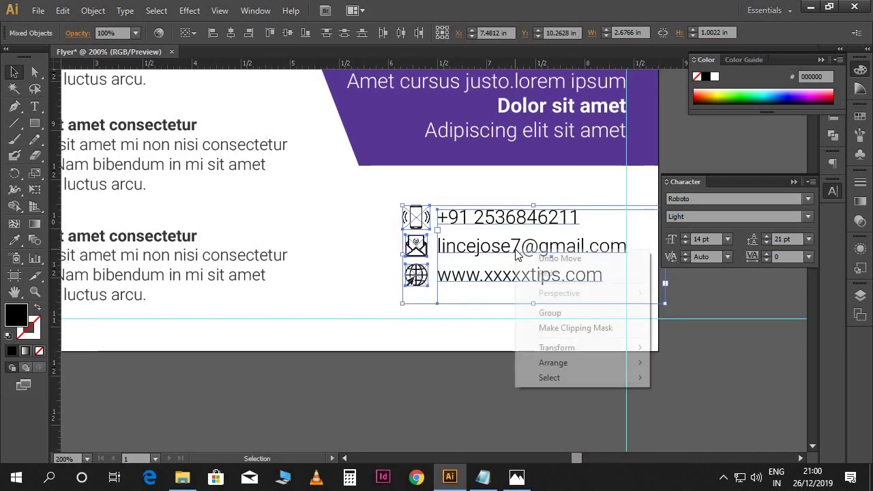
click(551, 313)
drag(525, 255, 525, 276)
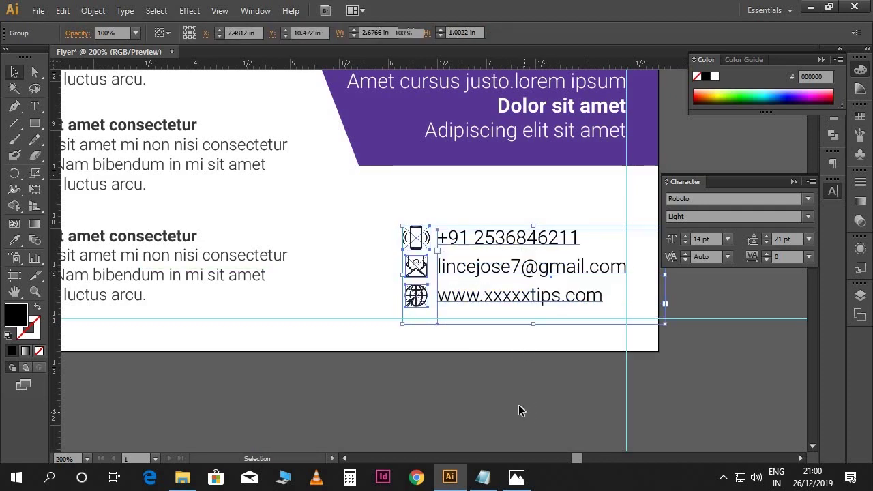
click(518, 410)
scroll(579, 415, up, 1)
scroll(579, 415, left, 1)
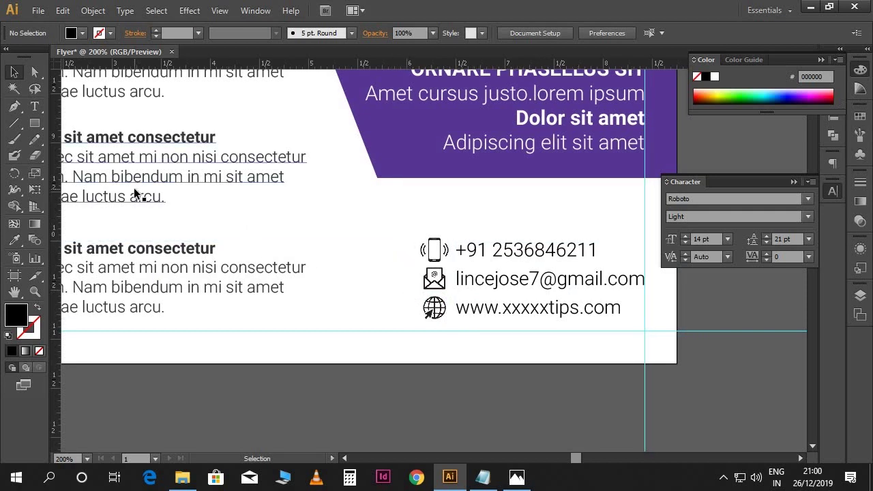
Step: Draw a black 1 pt vertical divider line just left of the contact icons and nudge it into place
click(14, 123)
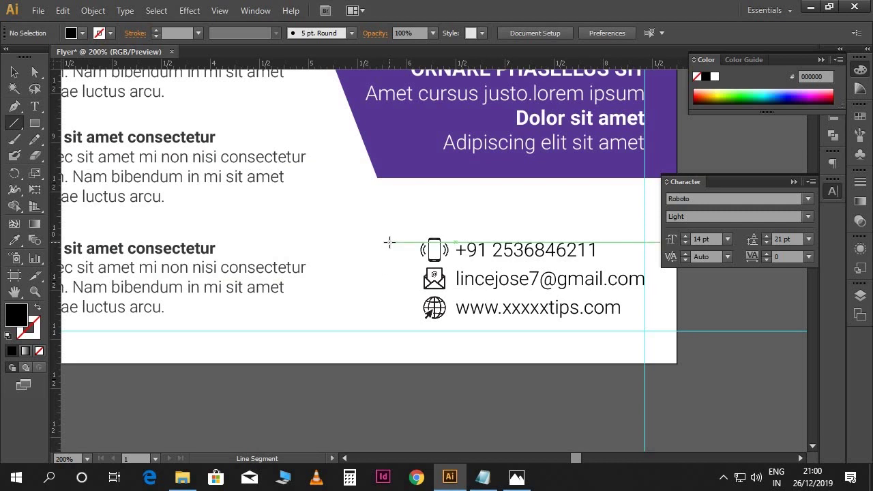
drag(389, 242, 390, 337)
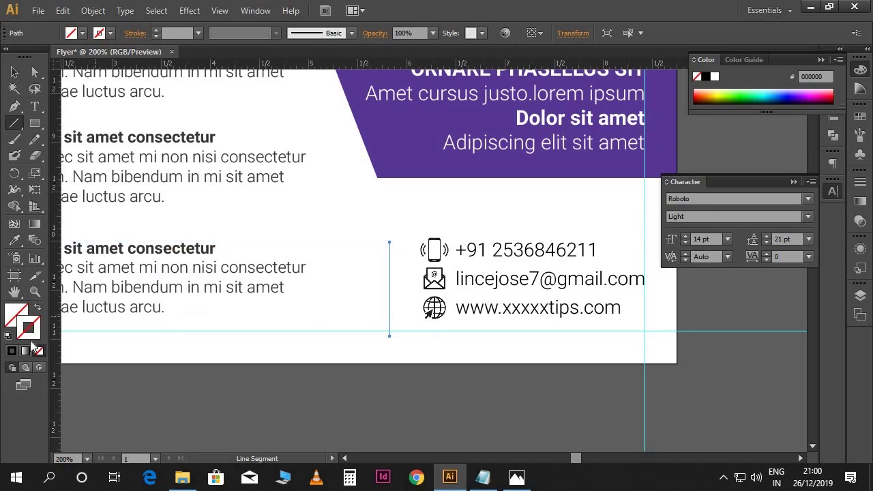
click(12, 351)
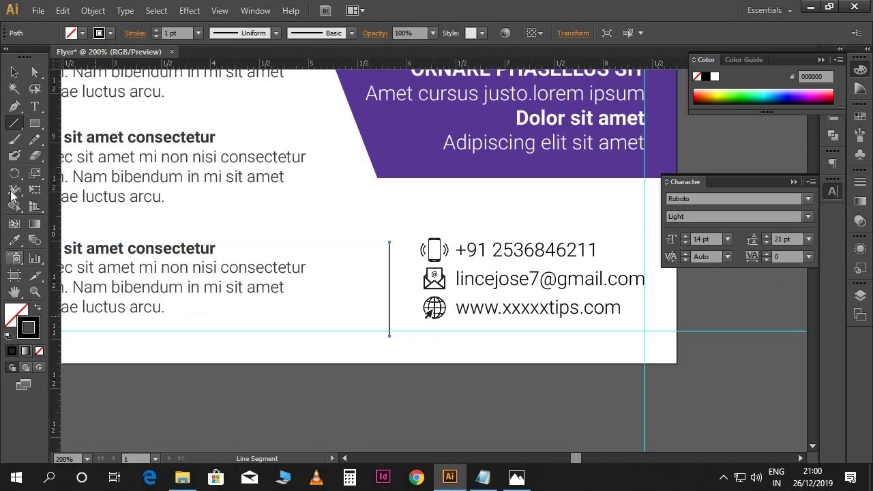
click(14, 74)
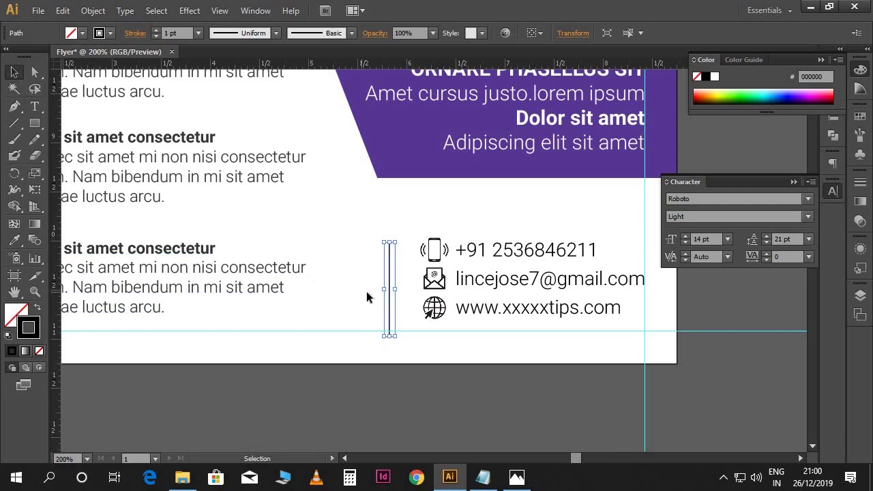
key(Up)
key(Up)
key(Up)
key(Up)
key(Up)
key(Up)
key(Right)
key(Right)
key(Right)
key(Right)
key(Right)
key(Right)
key(Right)
key(Right)
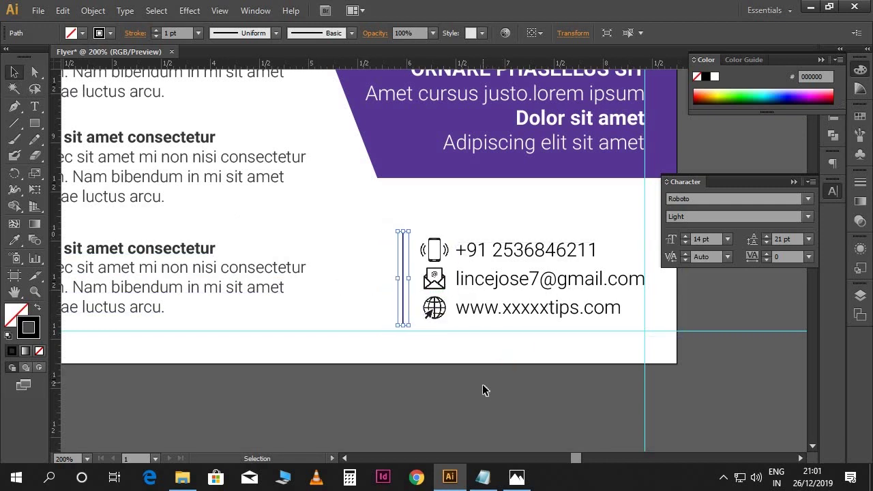
click(485, 394)
key(ctrl+minus)
key(ctrl+minus)
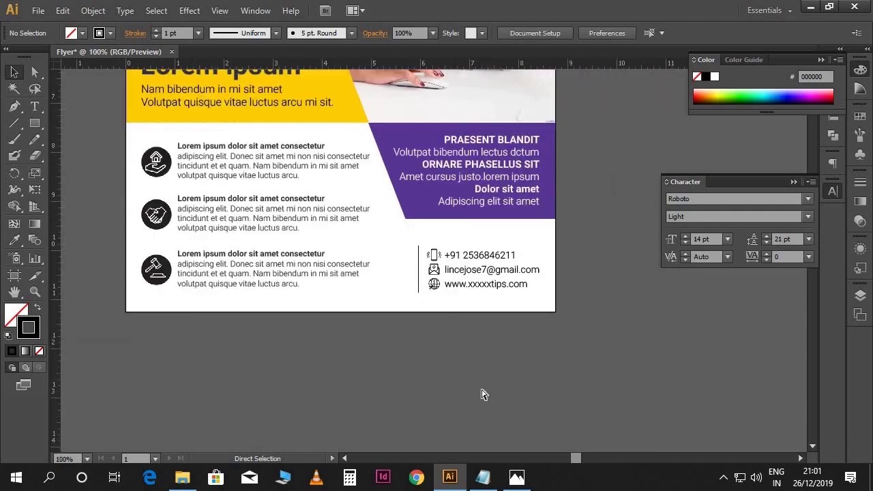
key(ctrl+minus)
scroll(481, 394, up, 4)
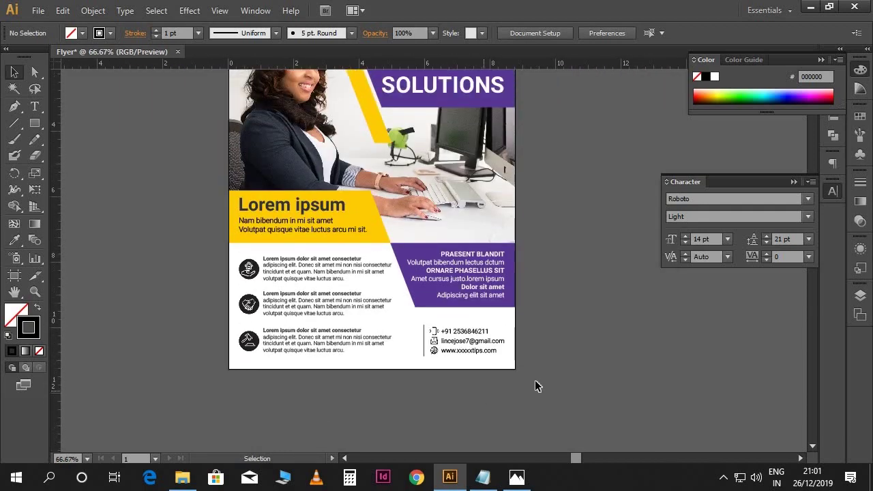
drag(540, 91, 371, 187)
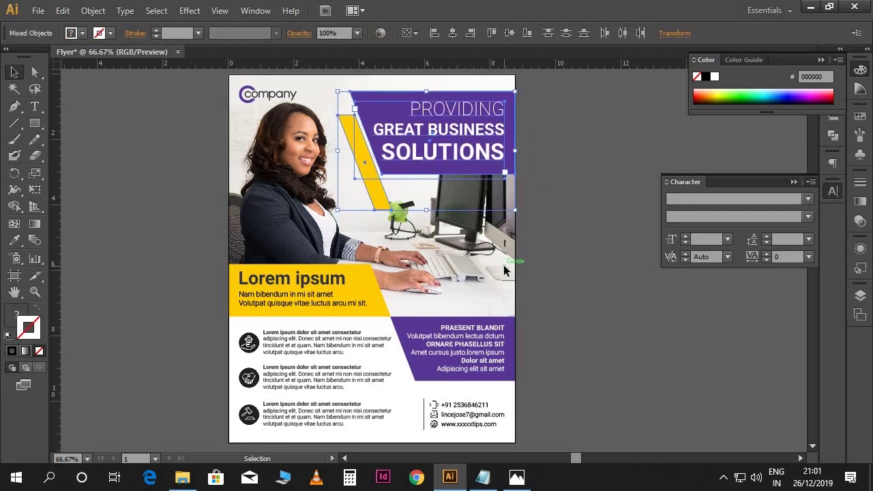
click(547, 273)
scroll(550, 278, down, 1)
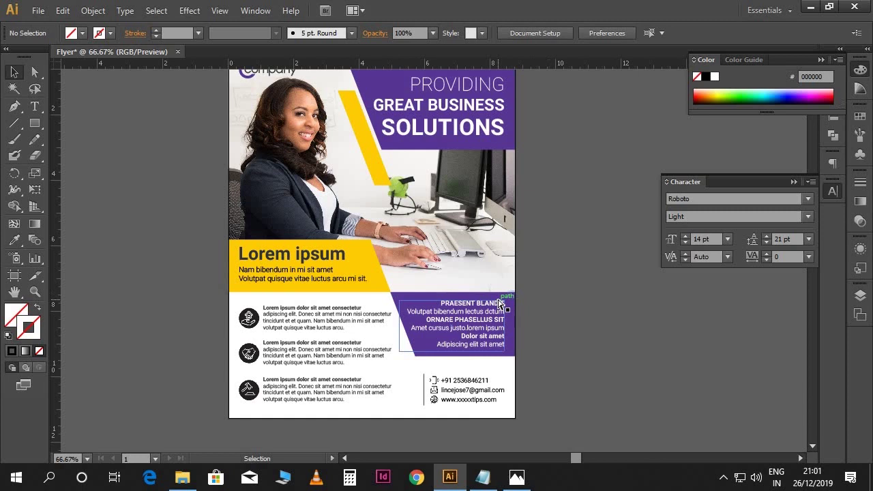
key(ctrl+semicolon)
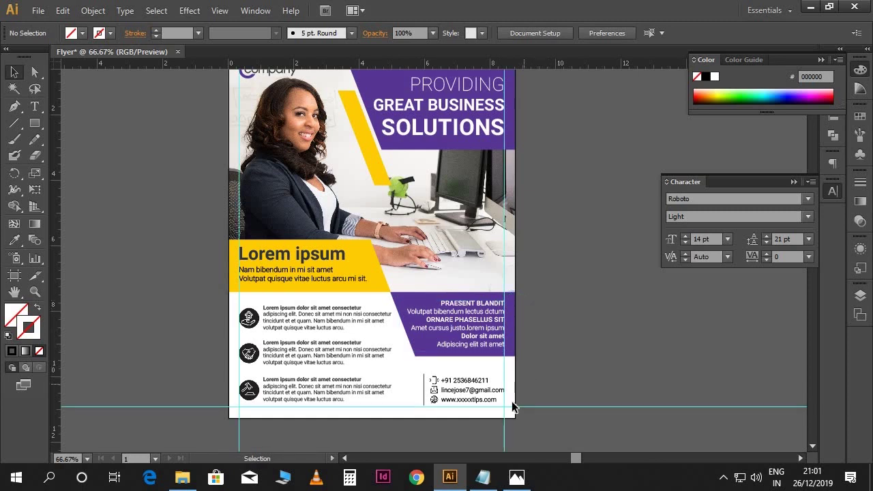
scroll(392, 409, up, 3)
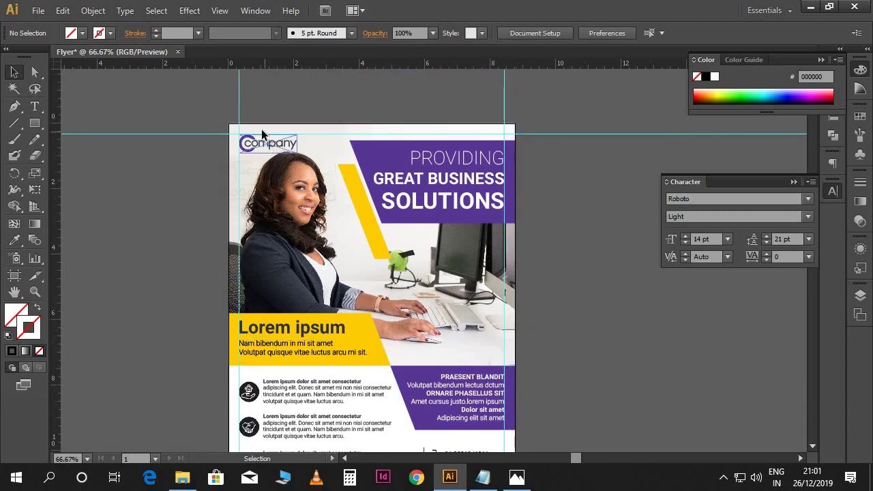
scroll(556, 271, down, 2)
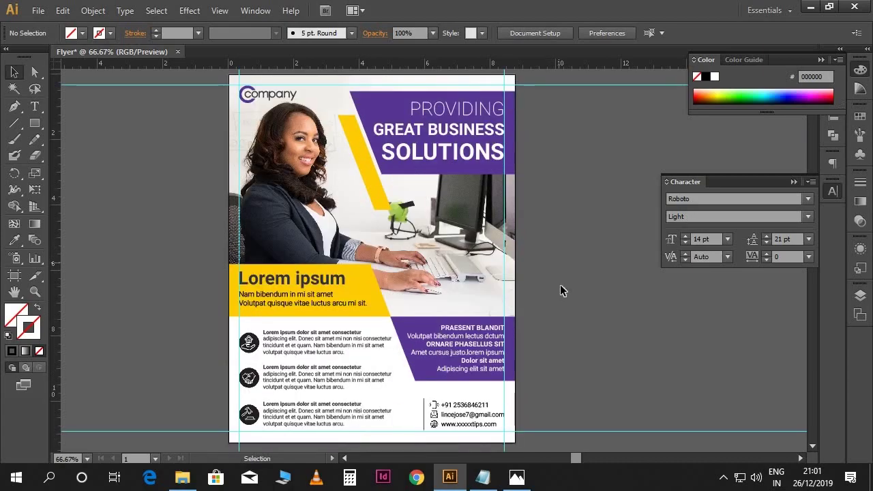
key(ctrl+semicolon)
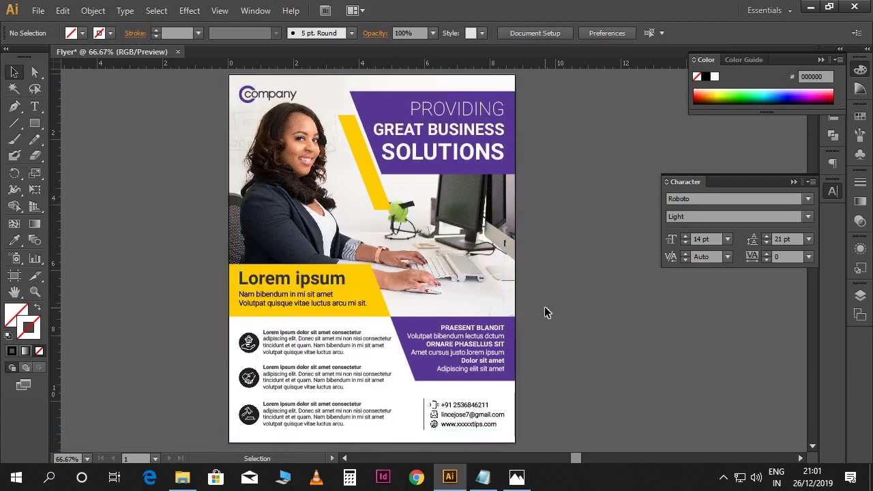